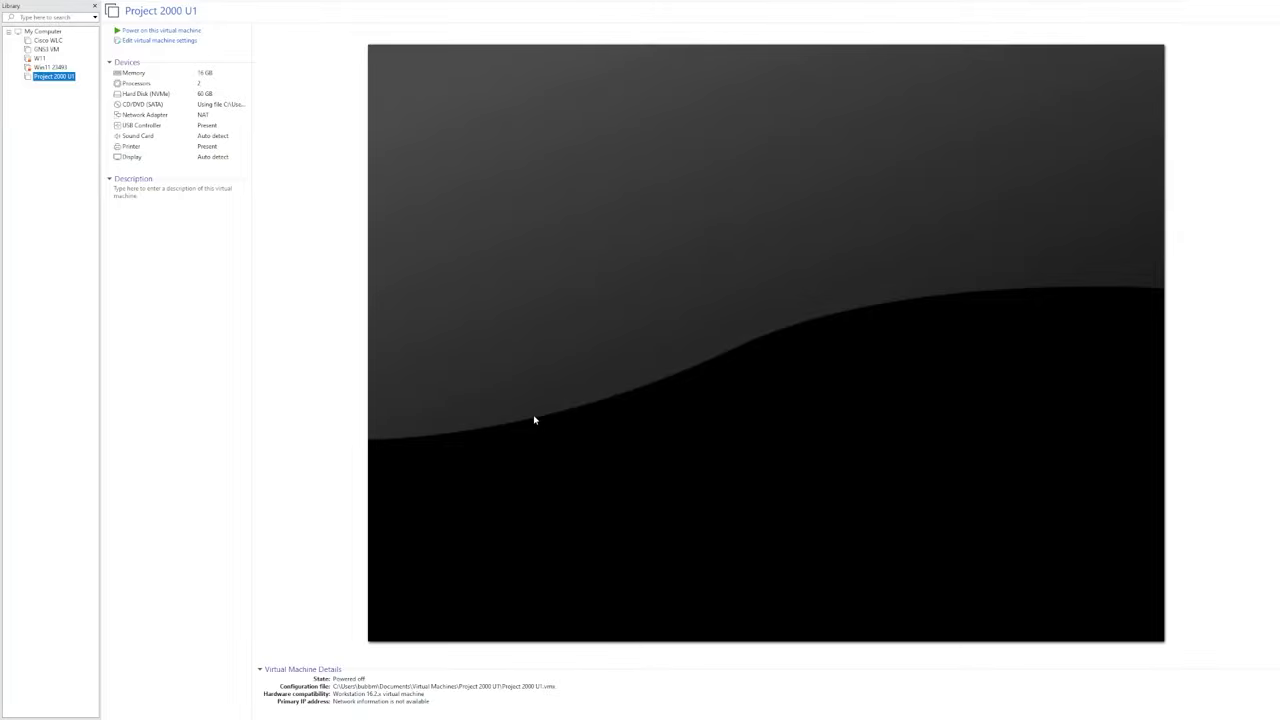
Step: Power on the Project 2000 U1 virtual machine from the VMware Library
{"action": "left_click", "coordinate": [226, 33]}
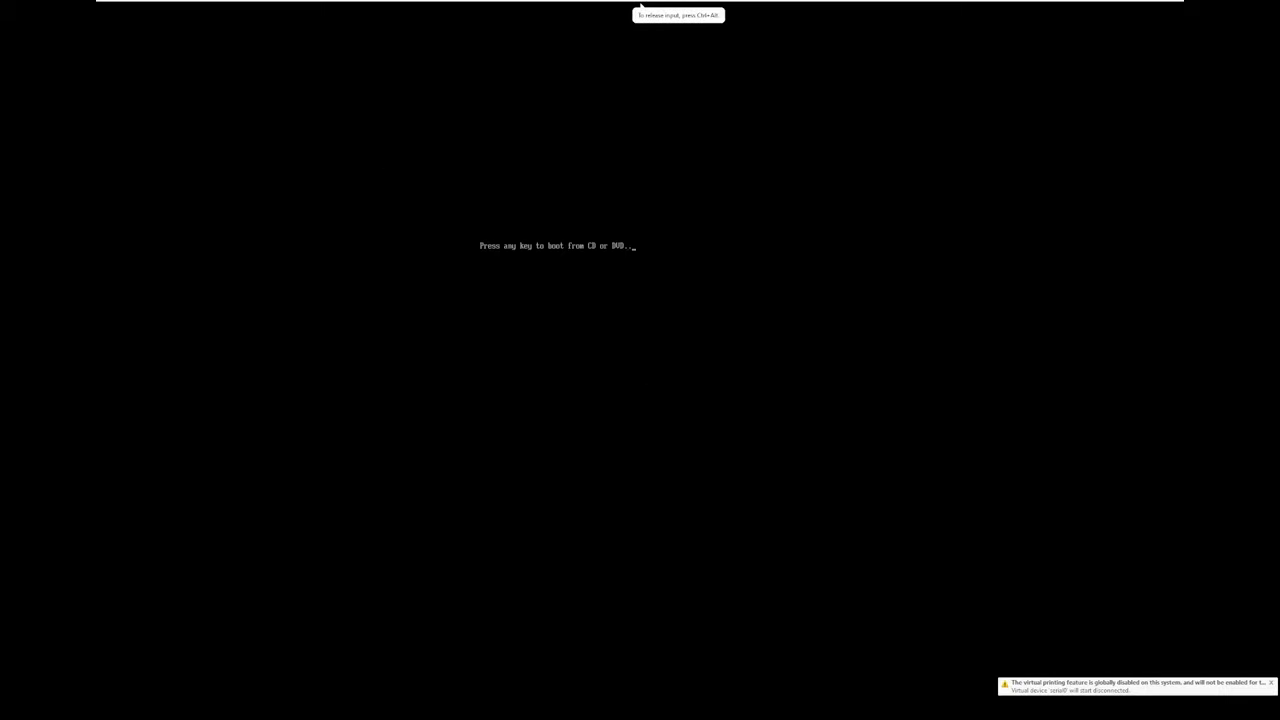
Step: Boot from the install CD/DVD so Windows Setup loads to the license terms
{"action": "key", "text": "Return"}
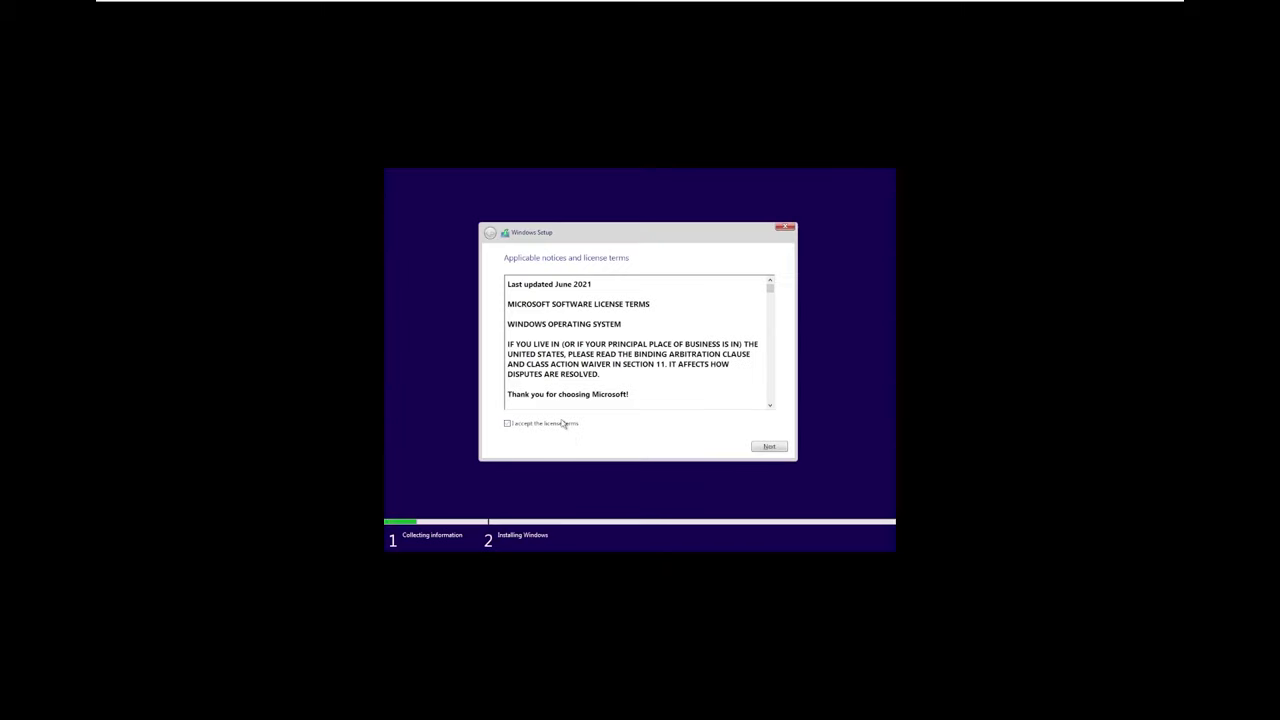
Step: Accept the license, custom-install onto Drive 0's 60 GB unallocated space, and stretch the guest display
{"action": "left_click", "coordinate": [563, 424]}
{"action": "left_click", "coordinate": [769, 446]}
{"action": "left_click", "coordinate": [677, 374]}
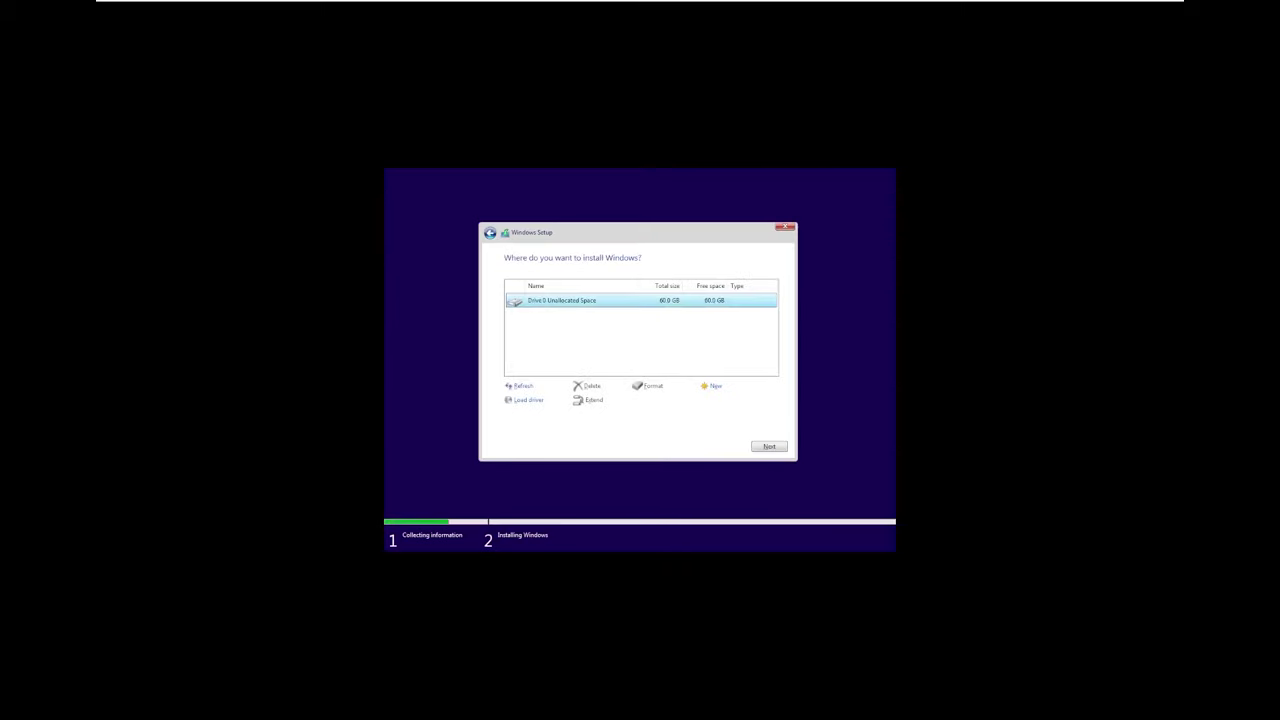
{"action": "left_click", "coordinate": [769, 447]}
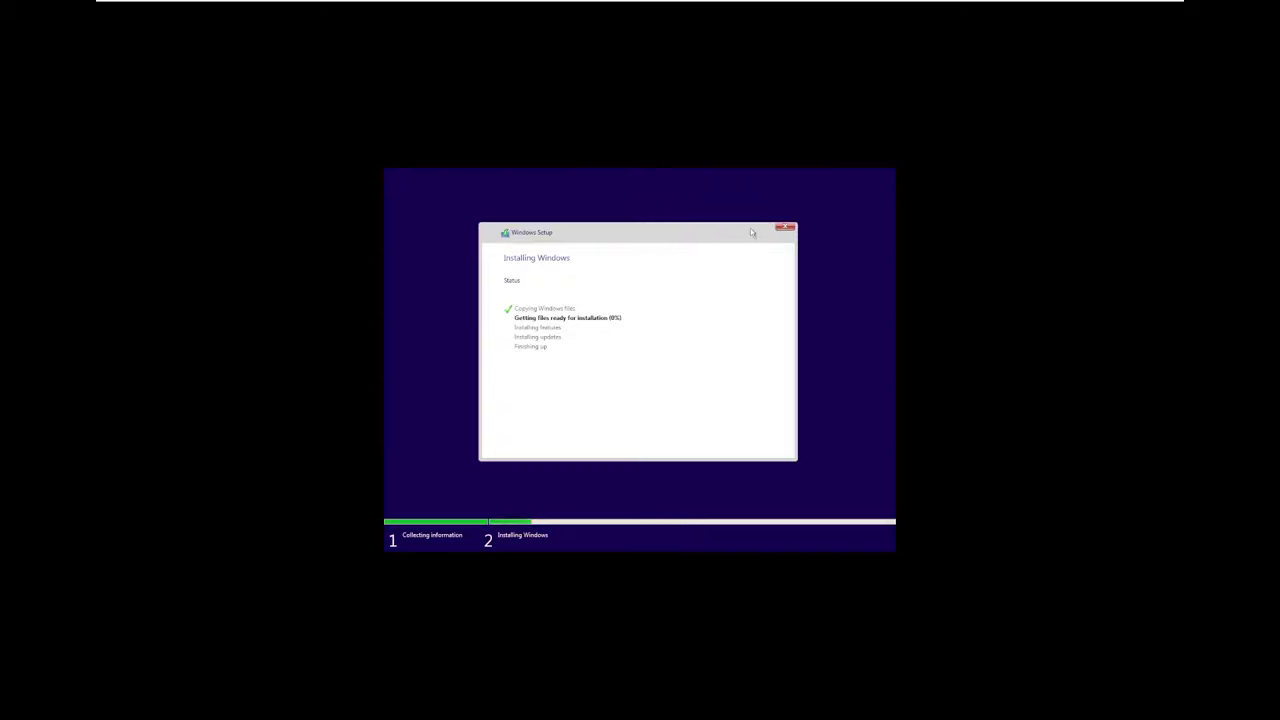
{"action": "mouse_move", "coordinate": [514, 2]}
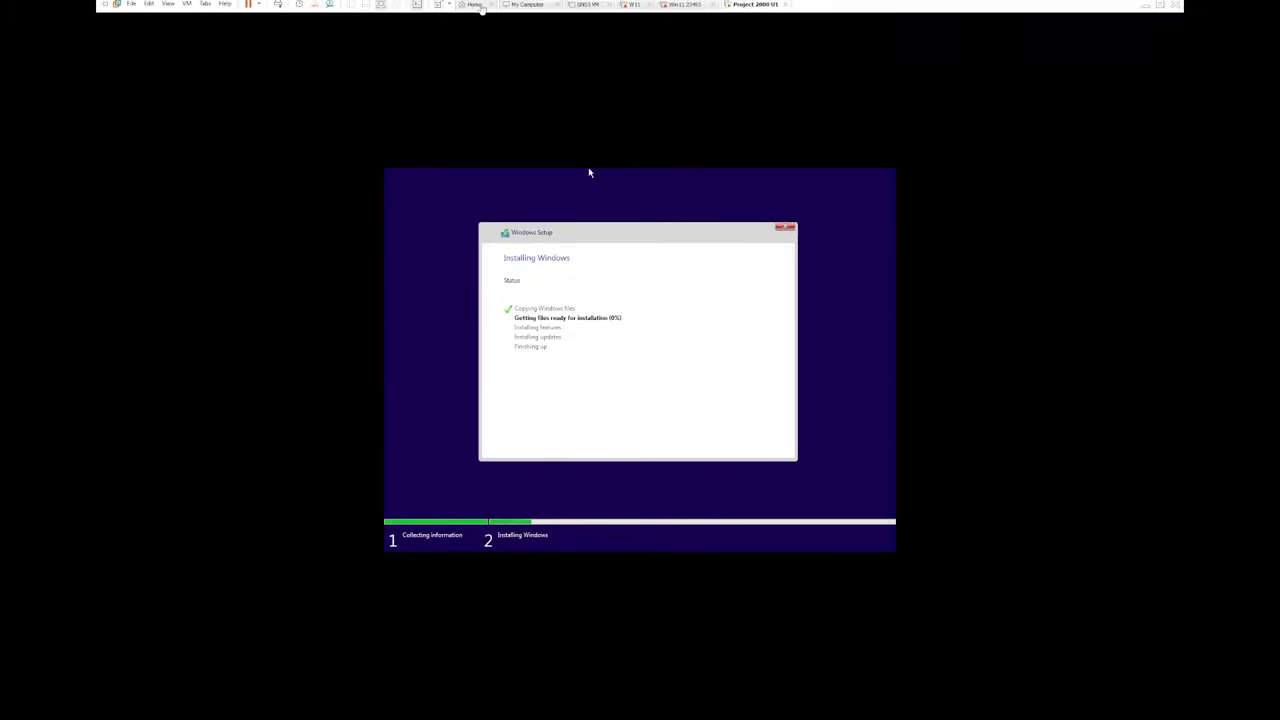
{"action": "left_click", "coordinate": [438, 7]}
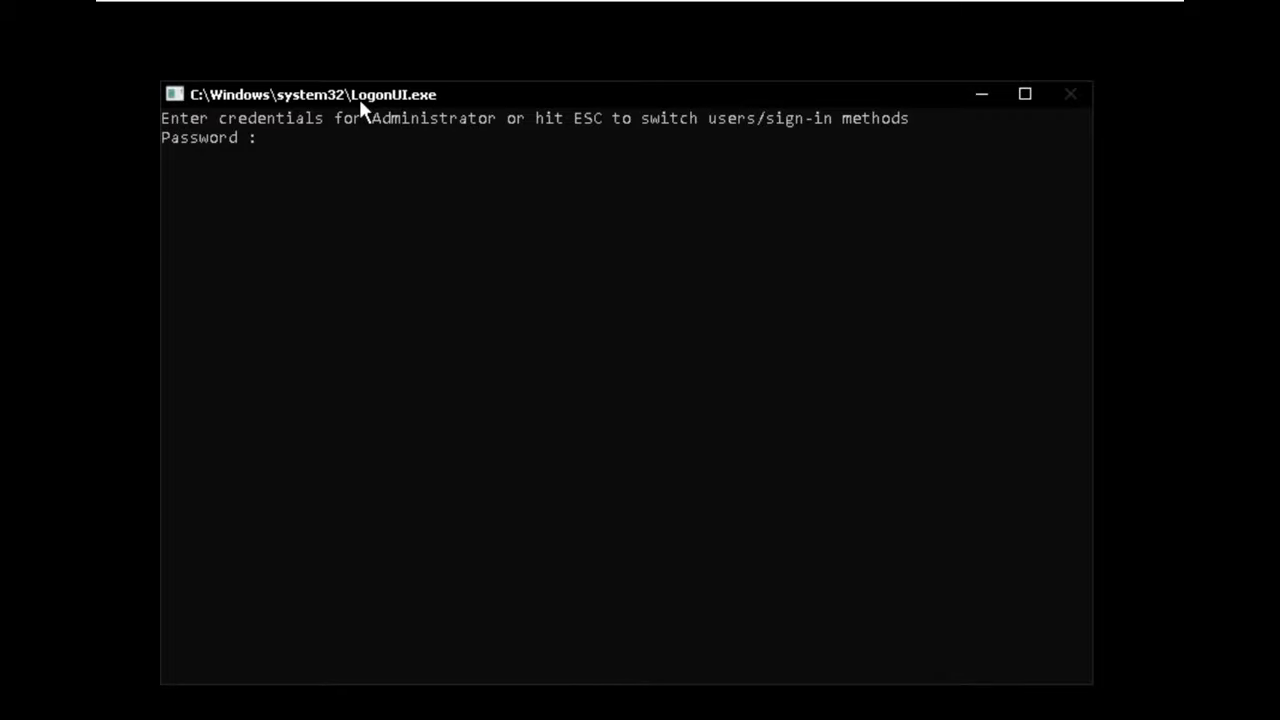
Step: Enter the Administrator account password at the LogonUI console
{"action": "type", "text": "********"}
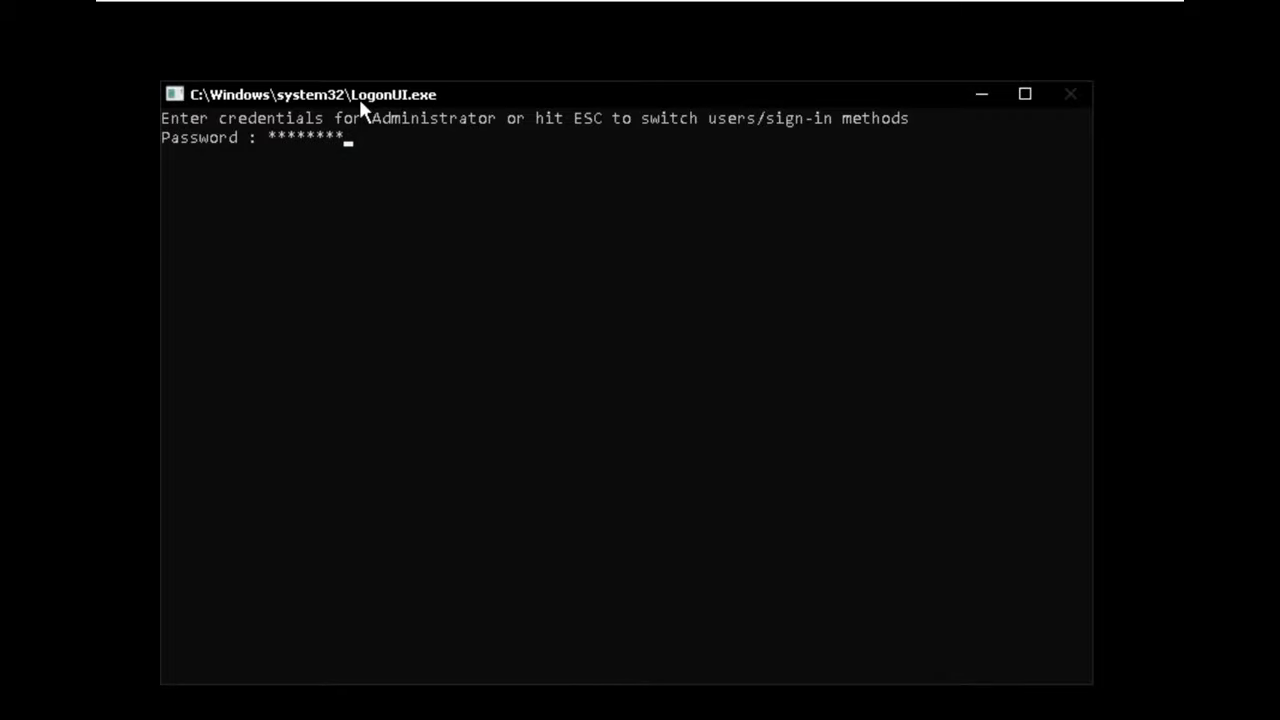
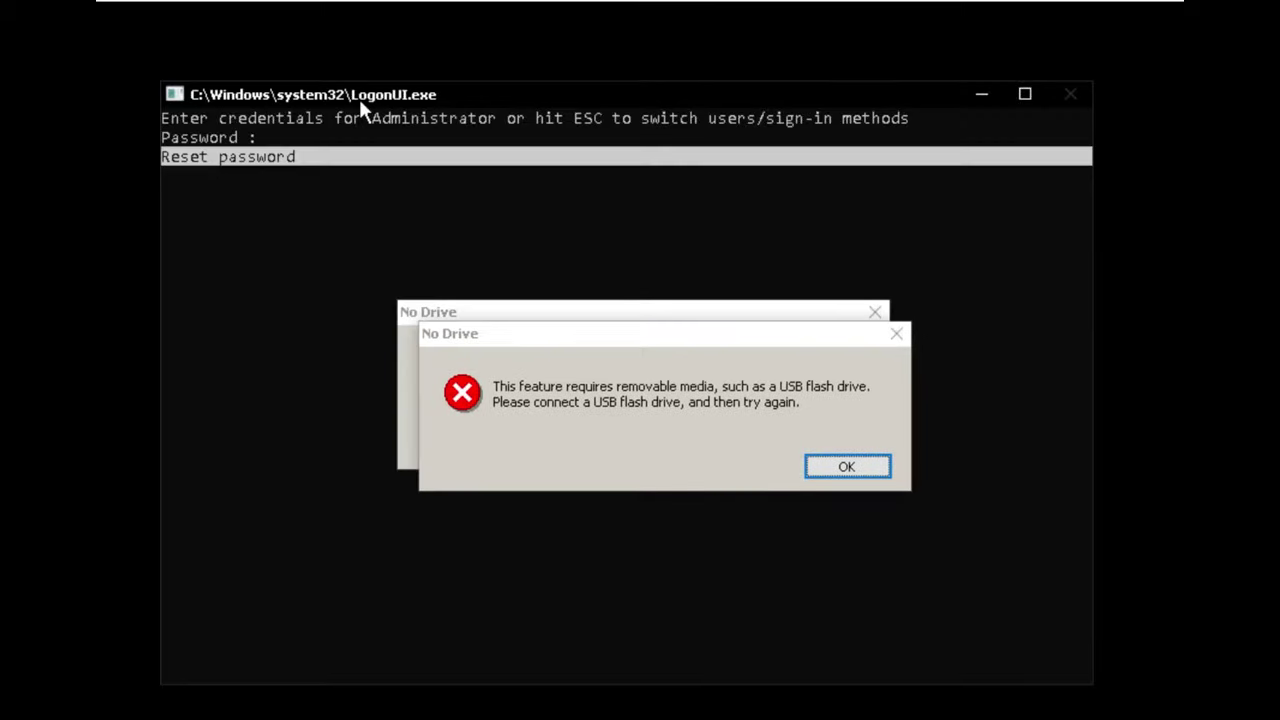
{"action": "key", "text": "Return"}
Step: Dismiss the No Drive errors and sign in to the guest as Administrator with a password
{"action": "left_click", "coordinate": [864, 488]}
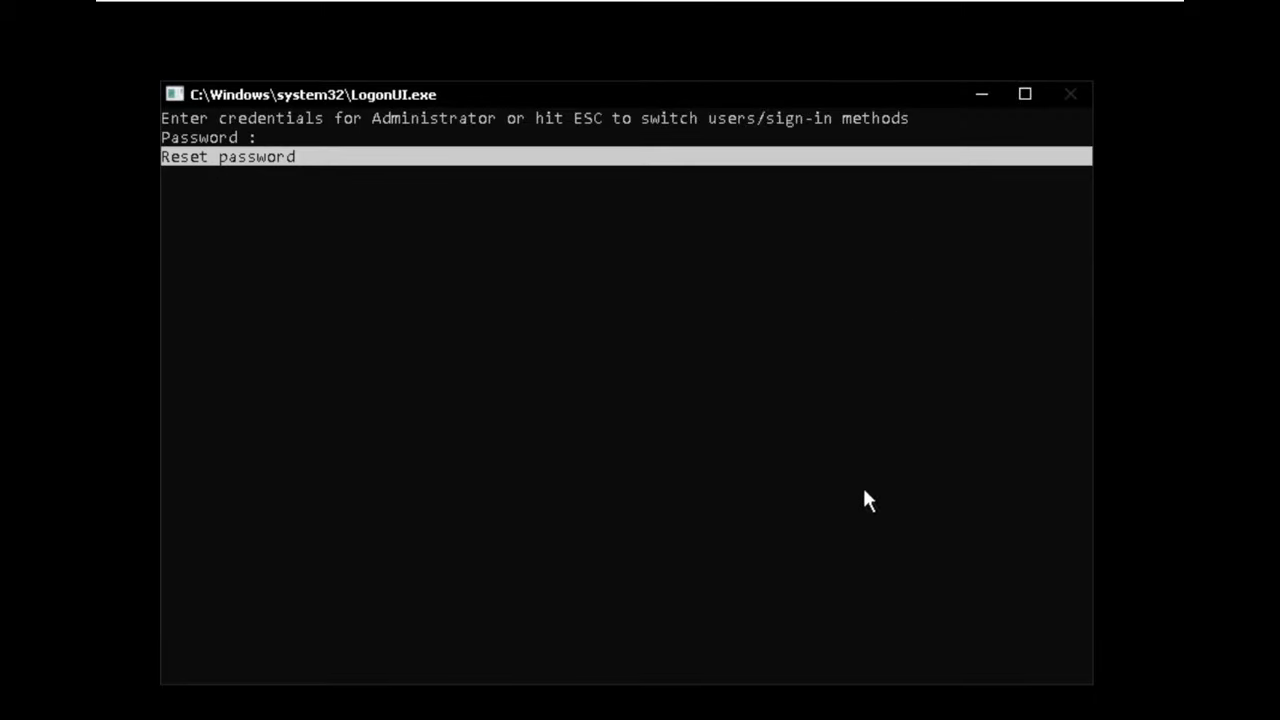
{"action": "left_click", "coordinate": [719, 375]}
{"action": "key", "text": "Escape"}
{"action": "key", "text": "Escape"}
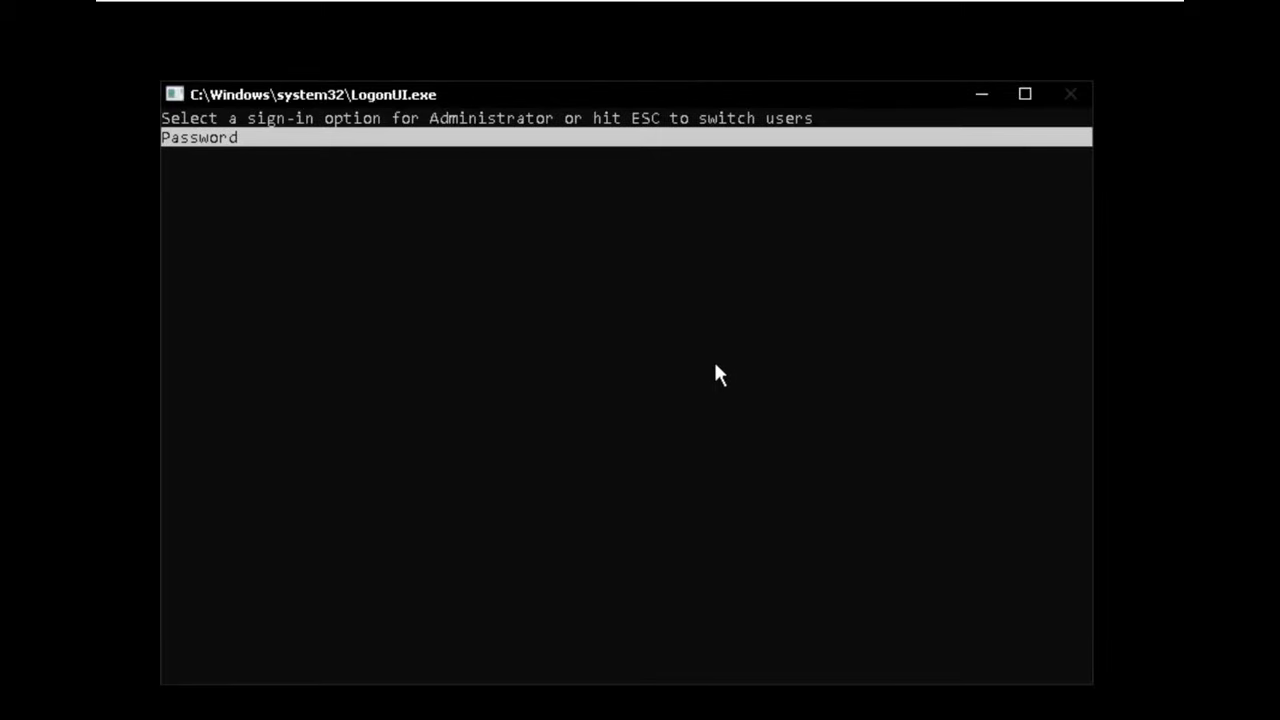
{"action": "key", "text": "Return"}
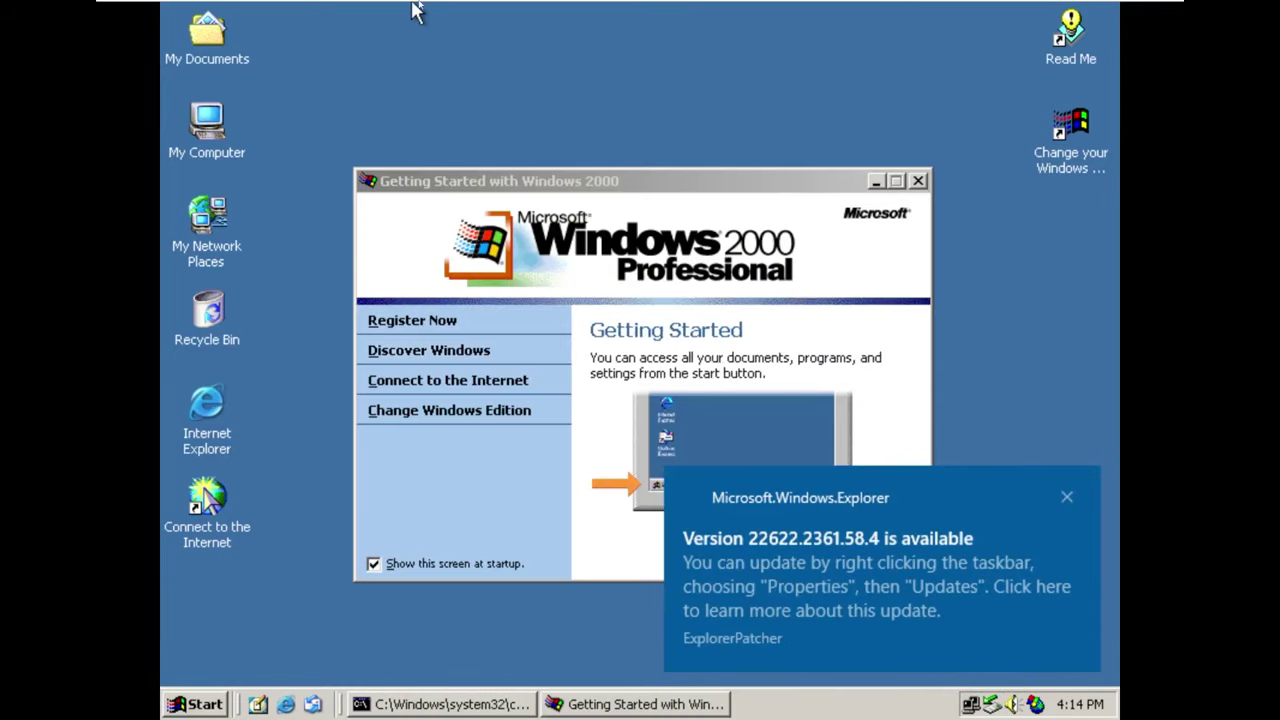
Step: Choose VM > Install VMware Tools and start its setup from the DVD drive in My Computer
{"action": "mouse_move", "coordinate": [415, 8]}
{"action": "left_click", "coordinate": [187, 6]}
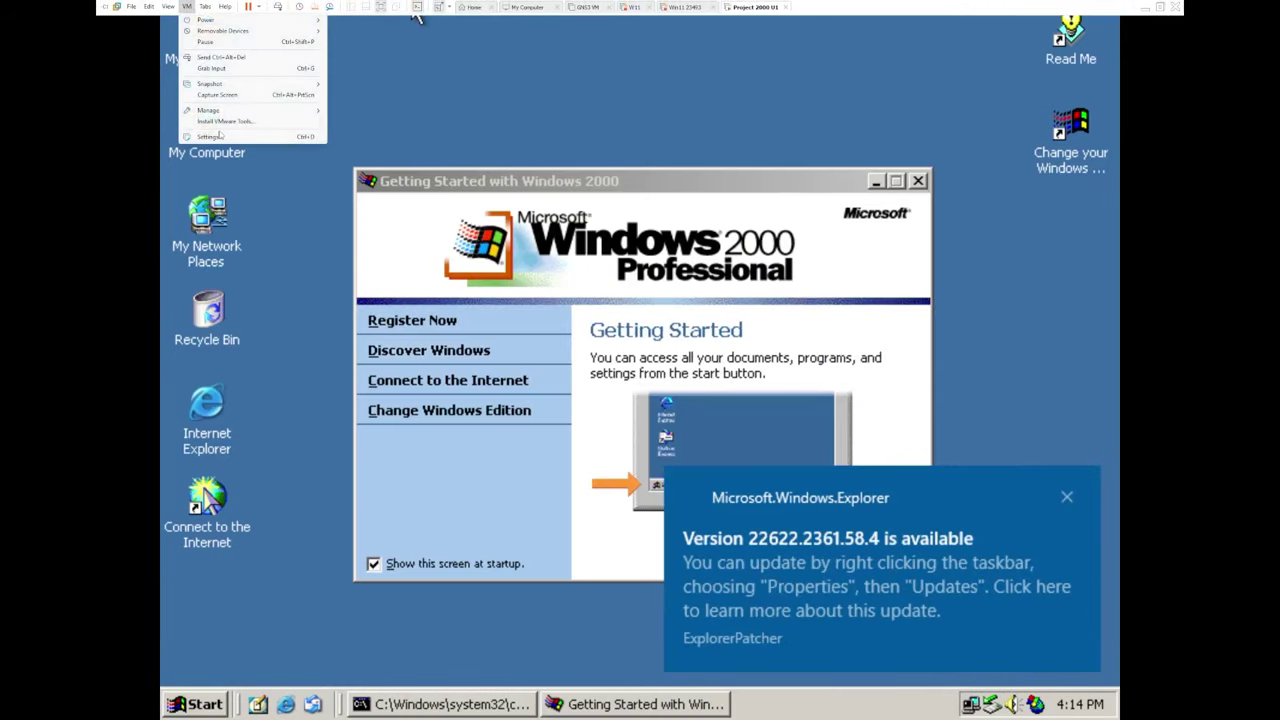
{"action": "left_click", "coordinate": [220, 121]}
{"action": "left_click", "coordinate": [664, 396]}
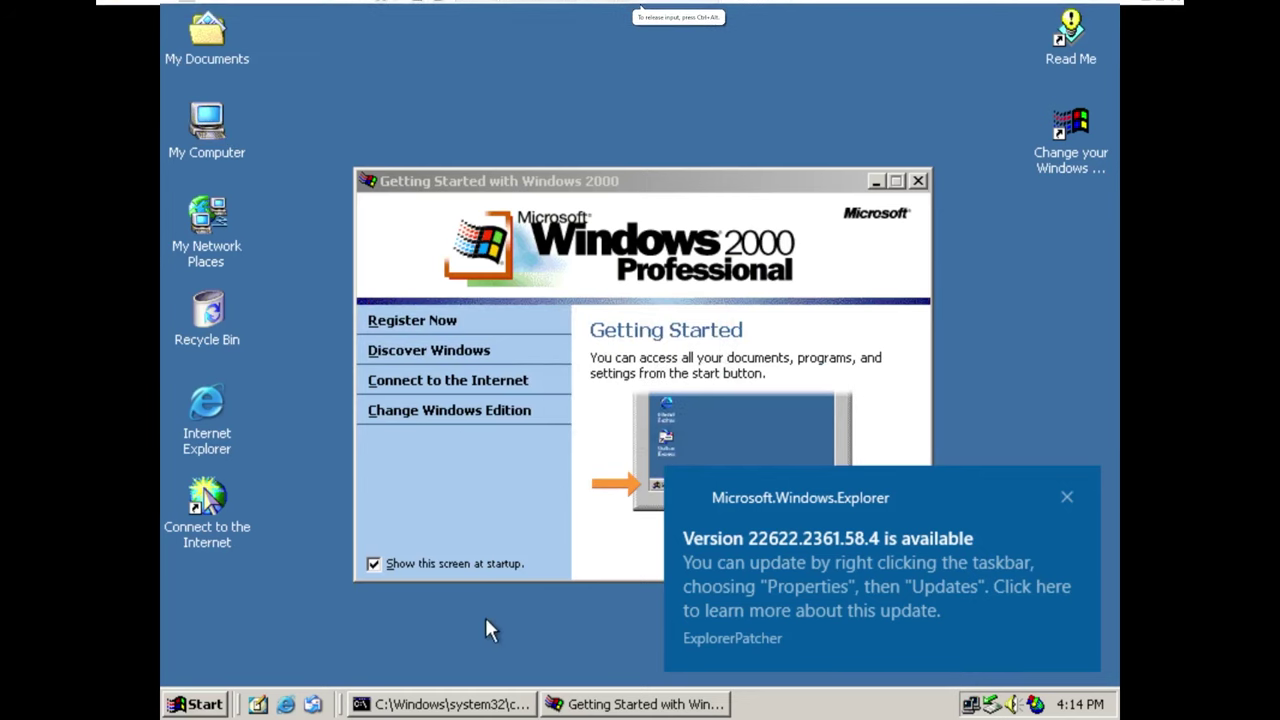
{"action": "left_click", "coordinate": [205, 705]}
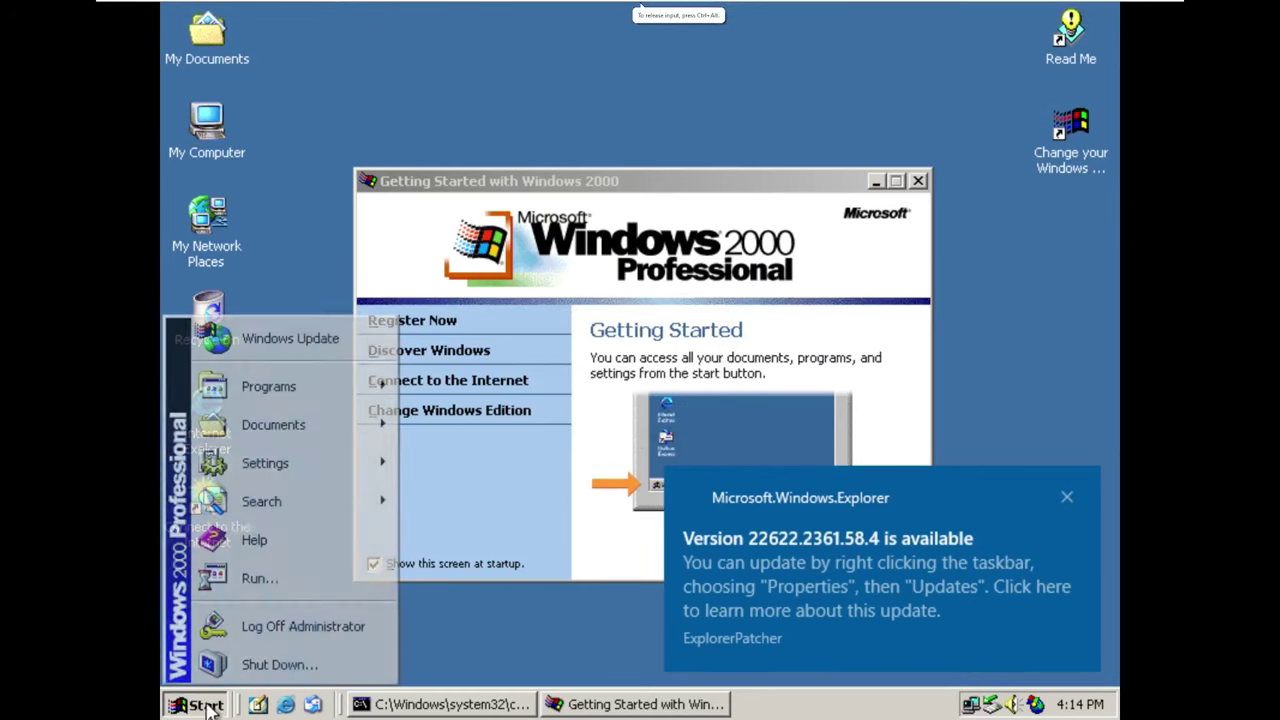
{"action": "left_click", "coordinate": [269, 259]}
{"action": "double_click", "coordinate": [248, 146]}
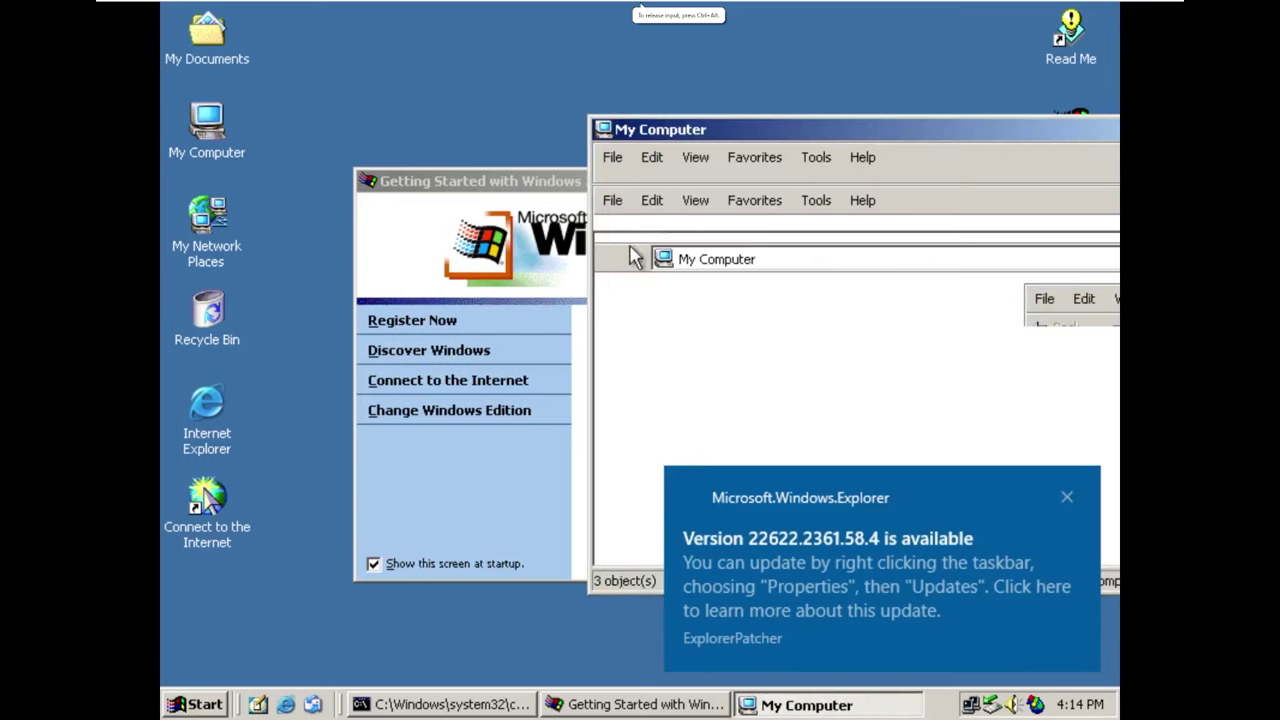
{"action": "left_click", "coordinate": [821, 266]}
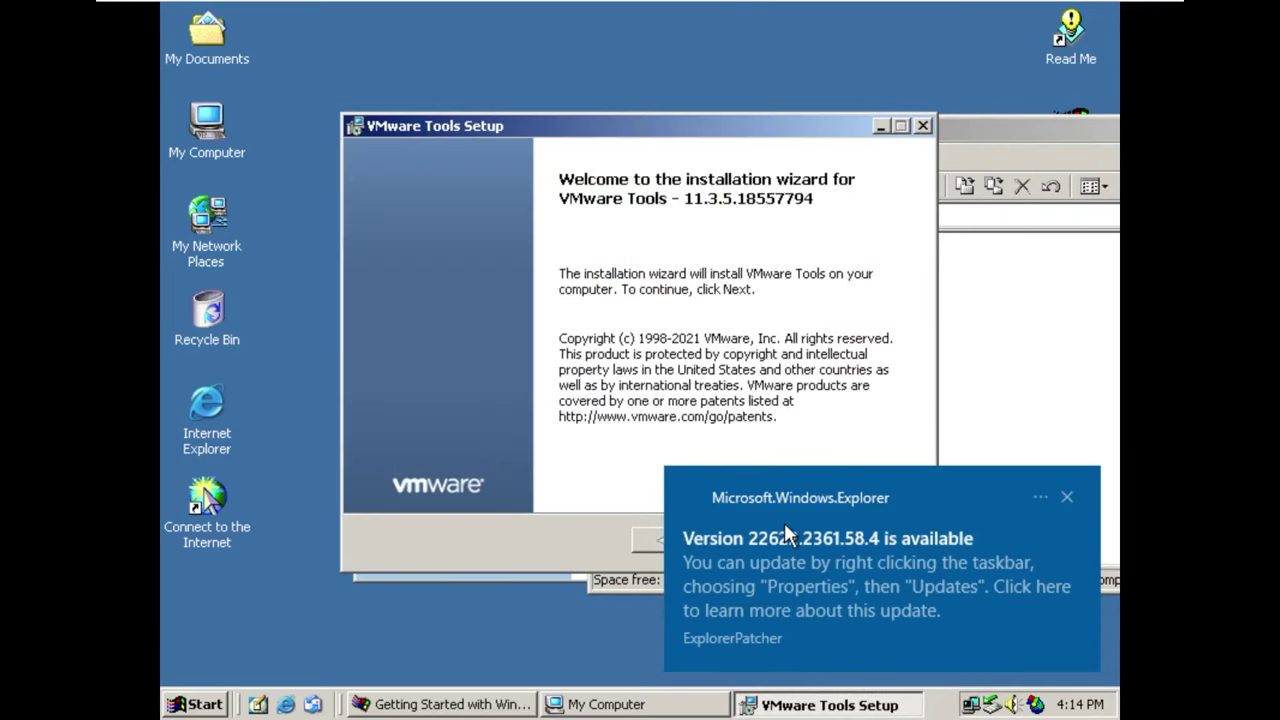
Step: Dismiss the update notification and run the VMware Tools wizard with the default setup type
{"action": "left_click", "coordinate": [1042, 495]}
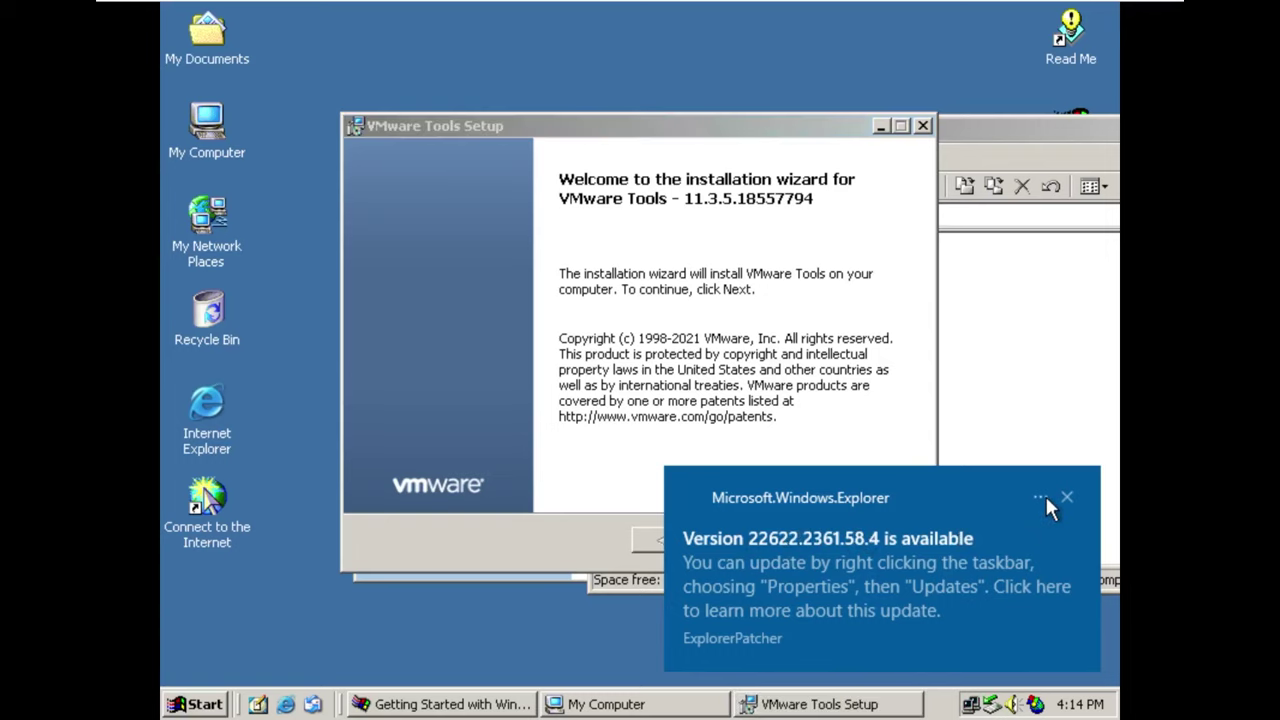
{"action": "left_click", "coordinate": [1045, 493]}
{"action": "left_click", "coordinate": [1067, 497]}
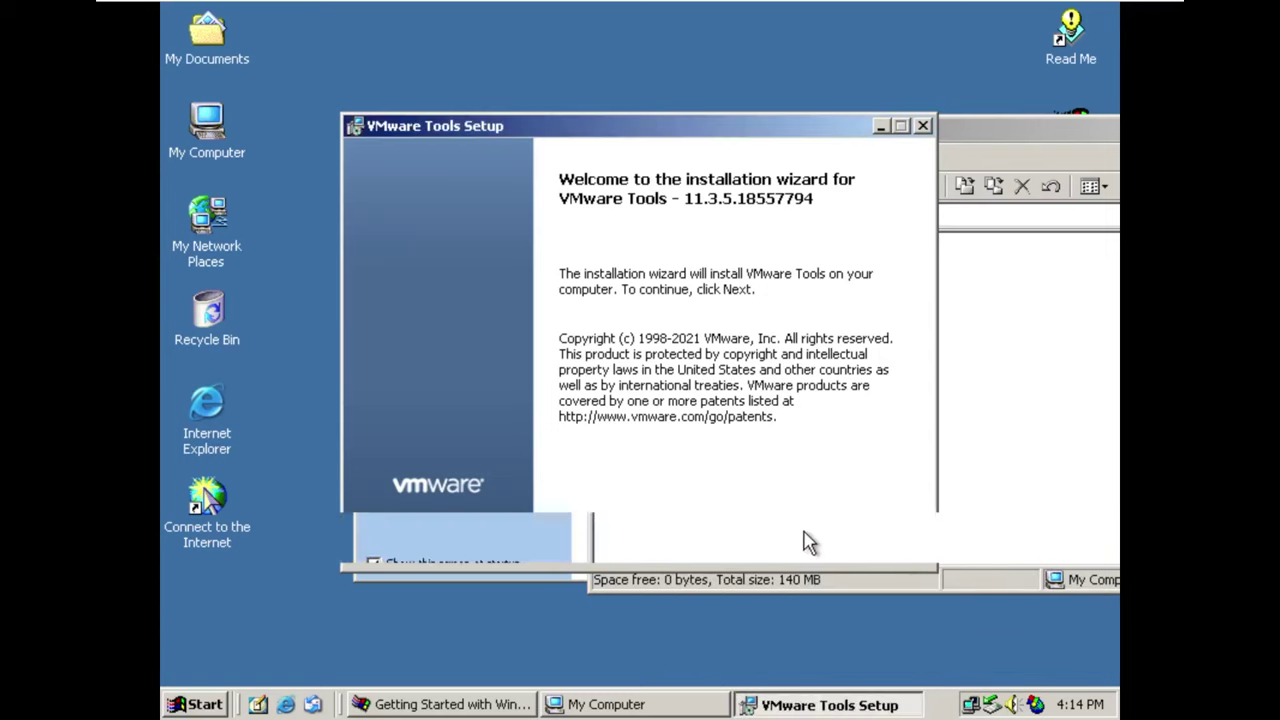
{"action": "left_click", "coordinate": [808, 539]}
{"action": "left_click", "coordinate": [808, 538]}
{"action": "left_click", "coordinate": [808, 538]}
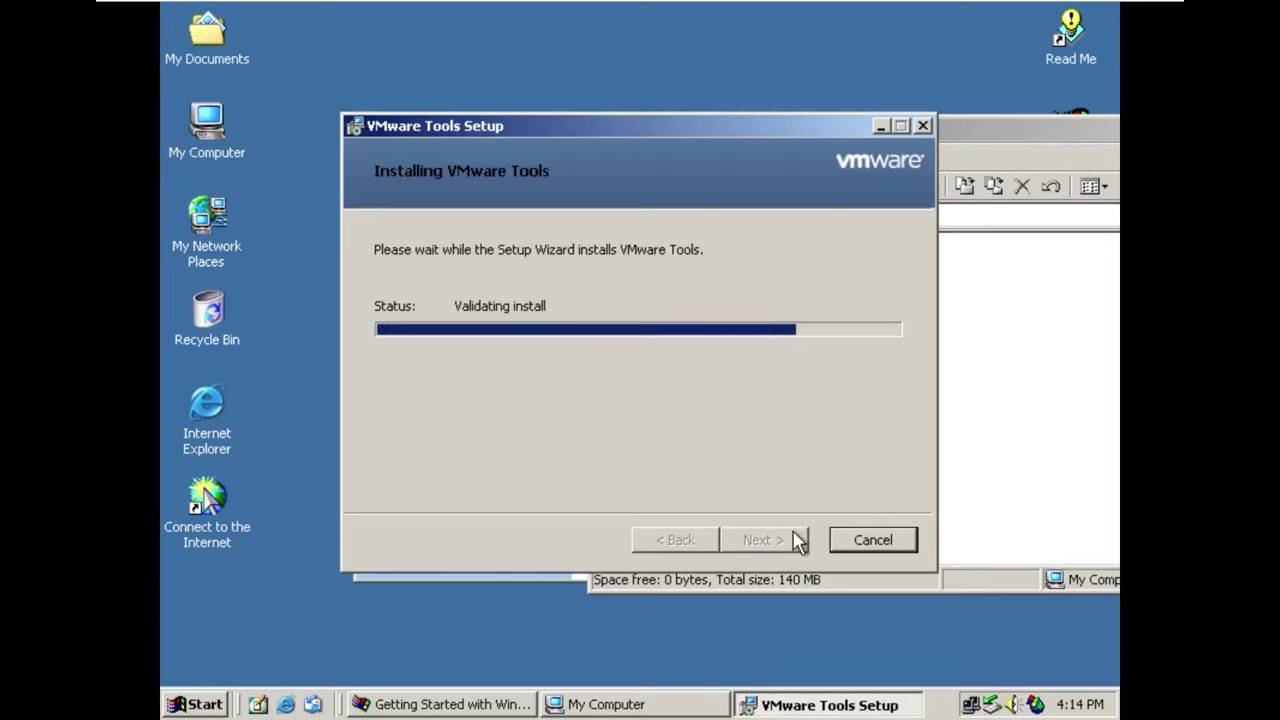
Step: Move the My Computer window aside and close it
{"action": "mouse_move", "coordinate": [506, 6]}
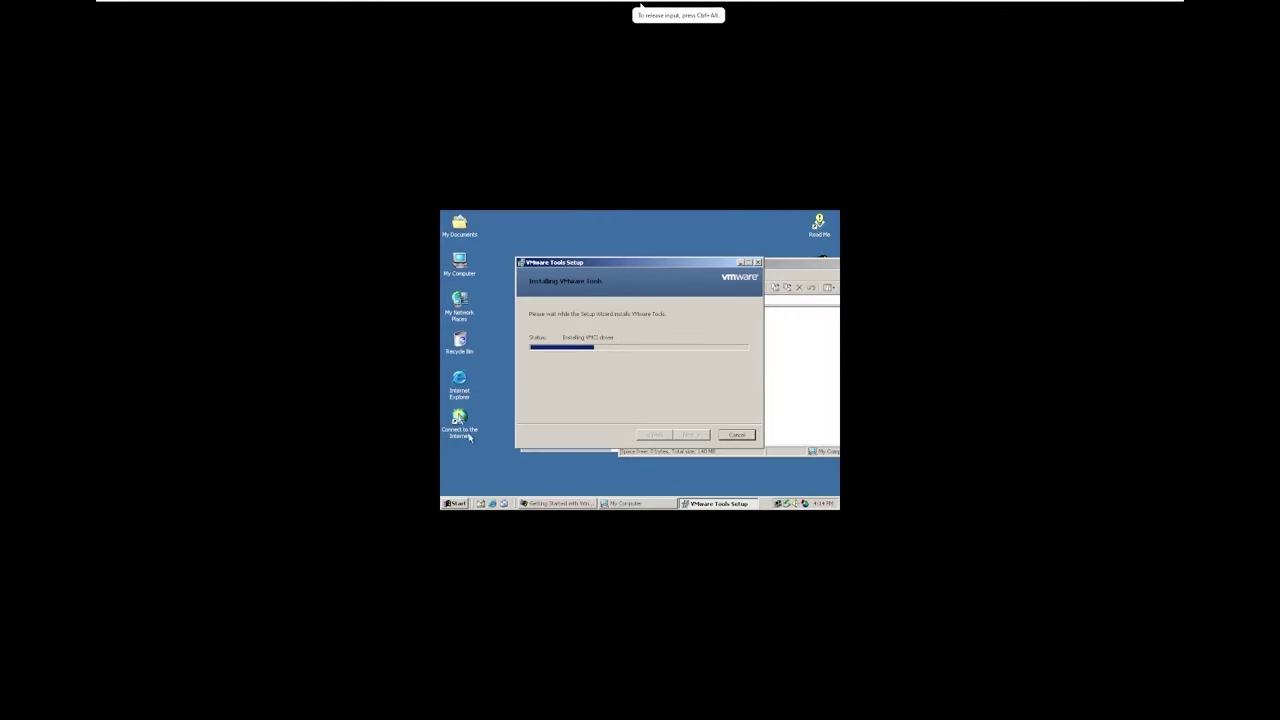
{"action": "left_click_drag", "start_coordinate": [835, 265], "coordinate": [713, 289]}
{"action": "left_click", "coordinate": [754, 284]}
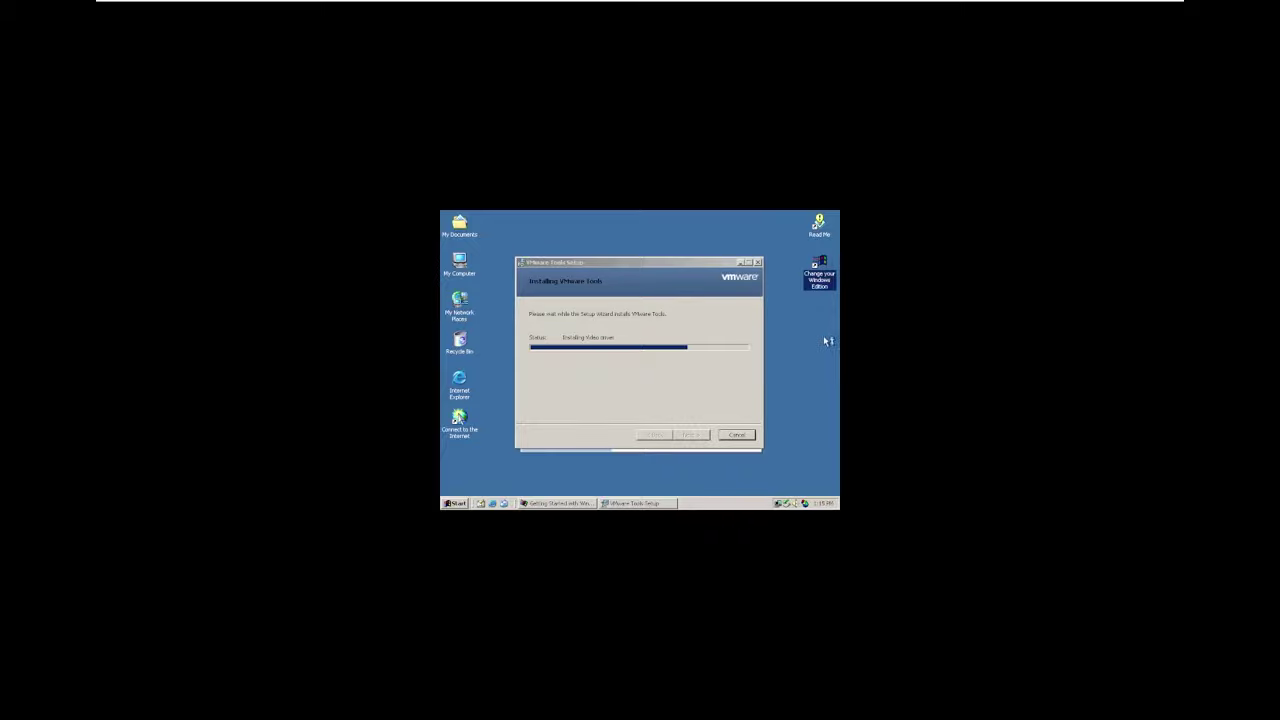
{"action": "left_click", "coordinate": [462, 503]}
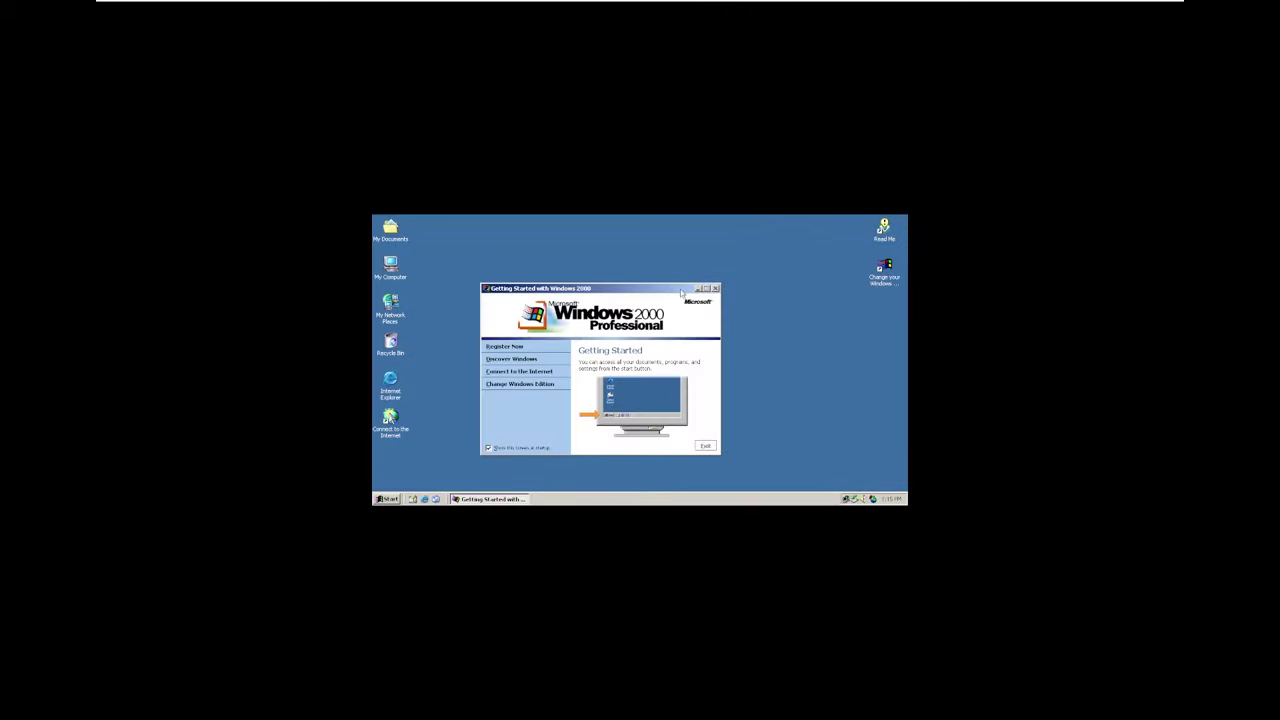
Step: Close the Getting Started window and open the Control Panel from the Start menu
{"action": "left_click", "coordinate": [729, 291]}
{"action": "left_click", "coordinate": [386, 498]}
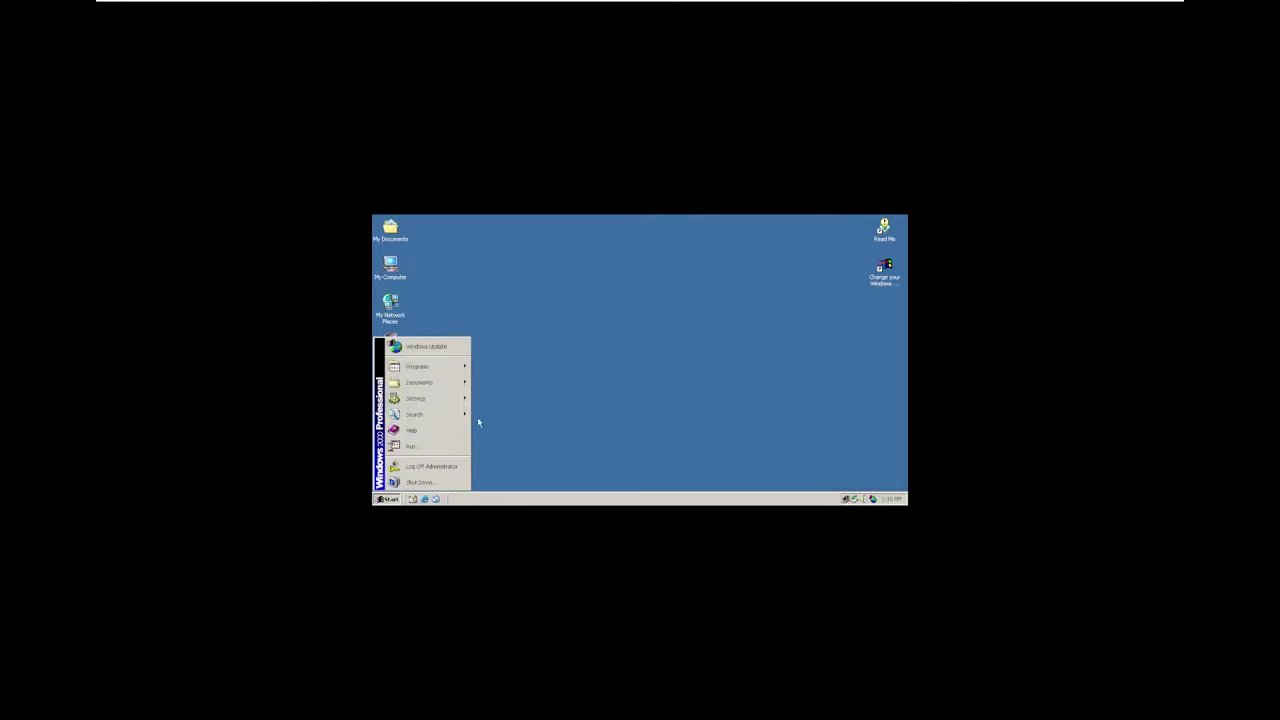
{"action": "mouse_move", "coordinate": [430, 398]}
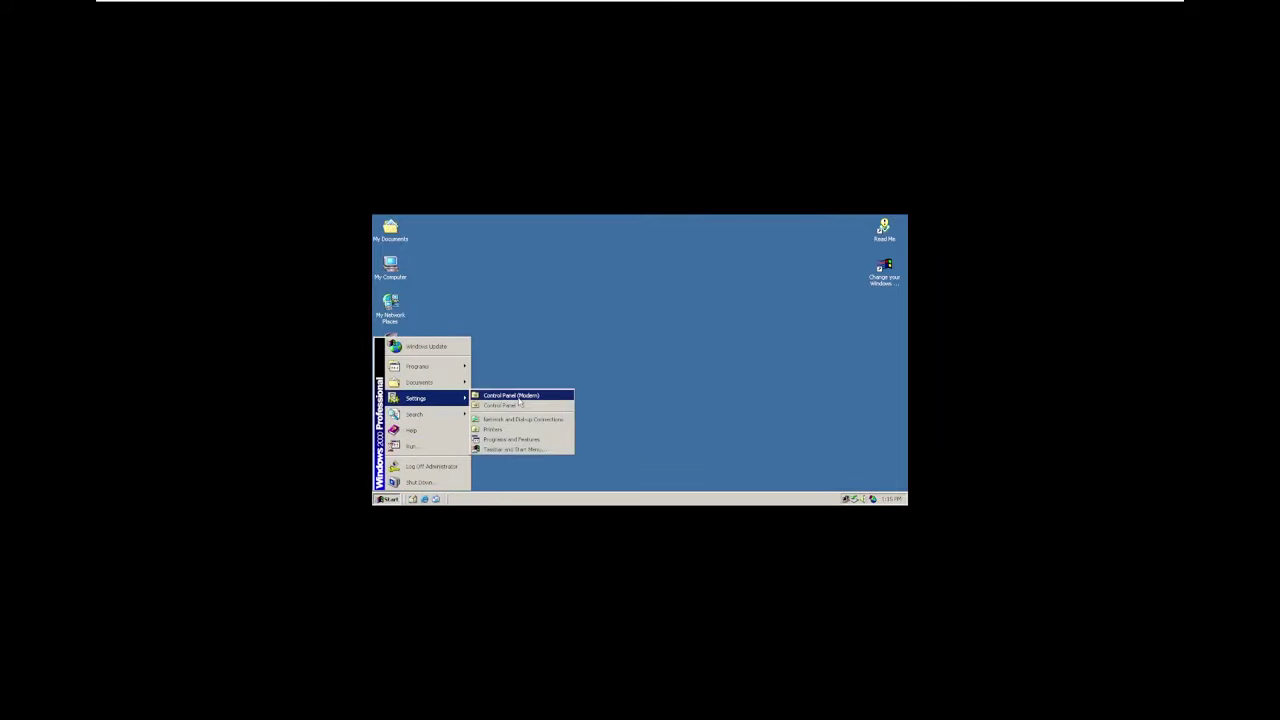
{"action": "left_click", "coordinate": [519, 404]}
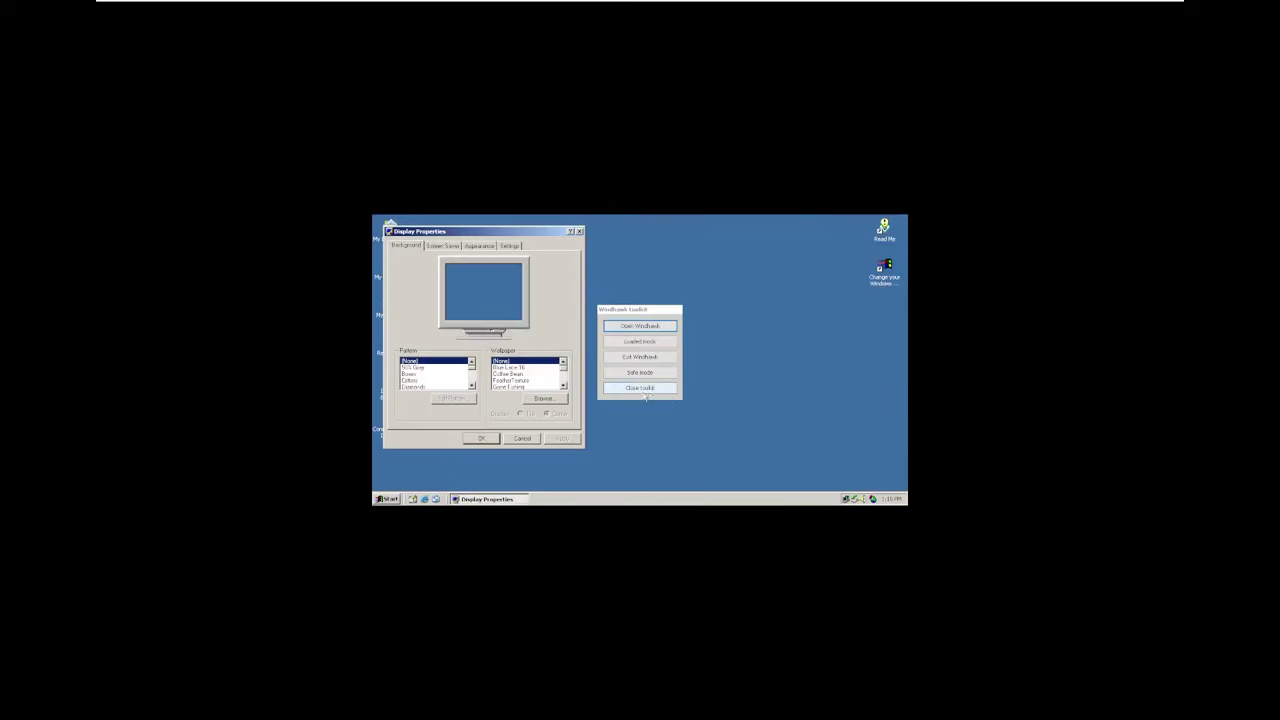
Step: Review the Display Settings tab, acknowledge its warning, then stretch the guest to fill the window
{"action": "left_click", "coordinate": [509, 245]}
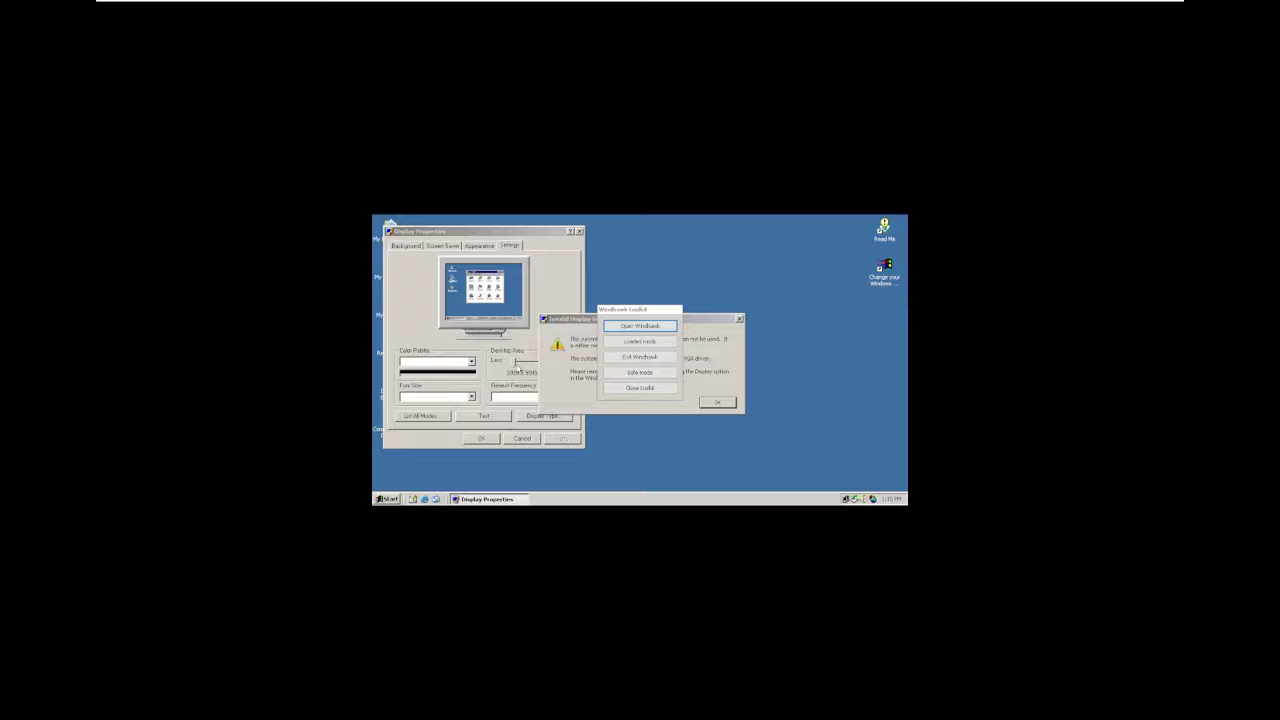
{"action": "left_click_drag", "start_coordinate": [693, 322], "coordinate": [669, 398]}
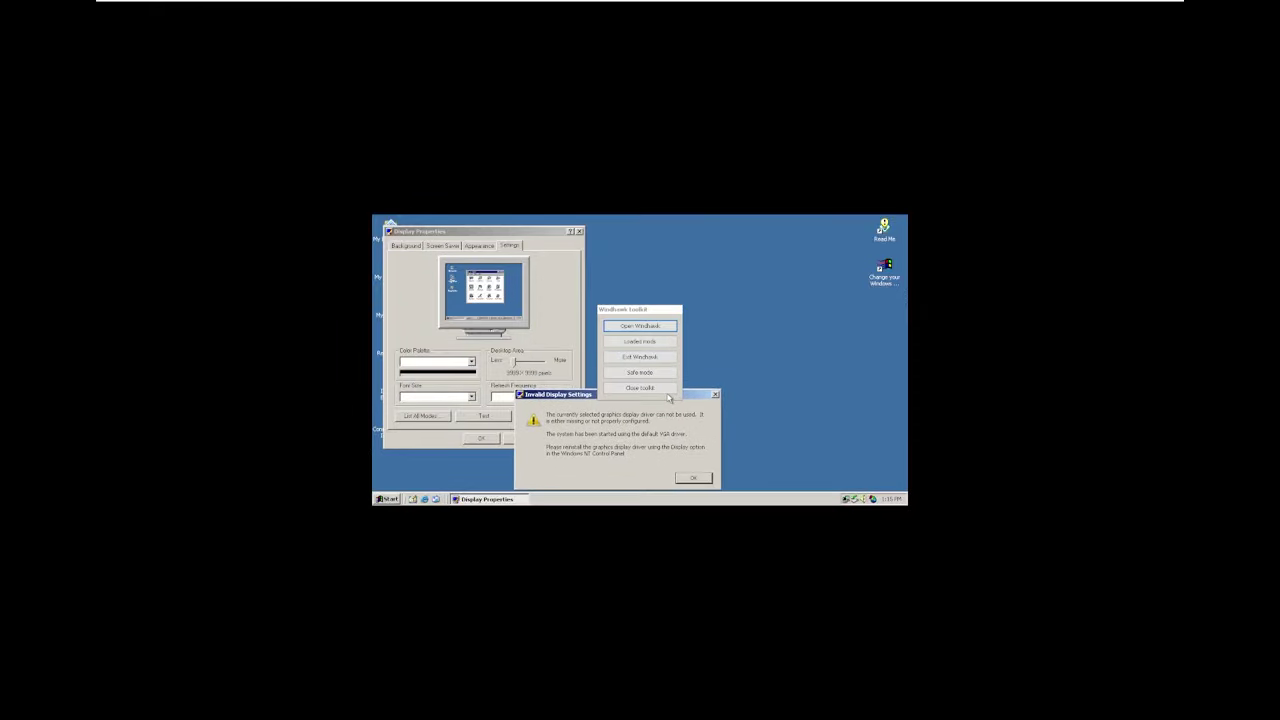
{"action": "left_click", "coordinate": [693, 477]}
{"action": "key", "text": "Escape"}
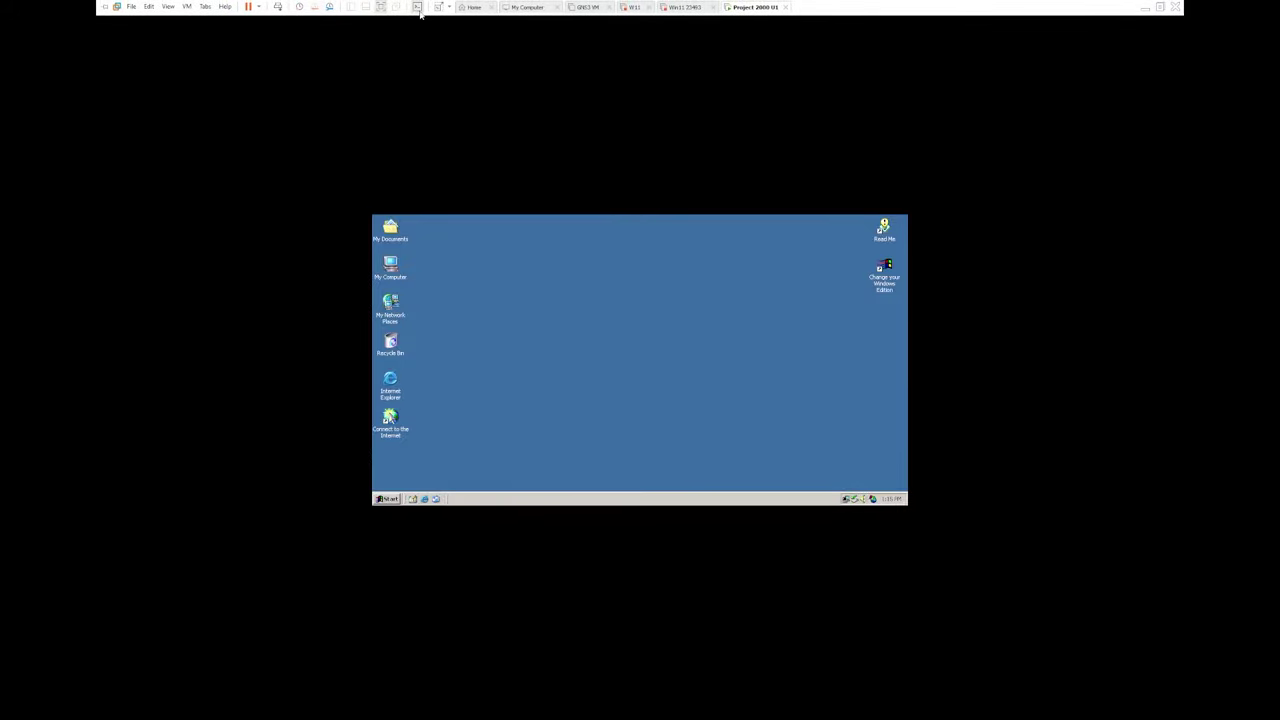
{"action": "left_click", "coordinate": [417, 8]}
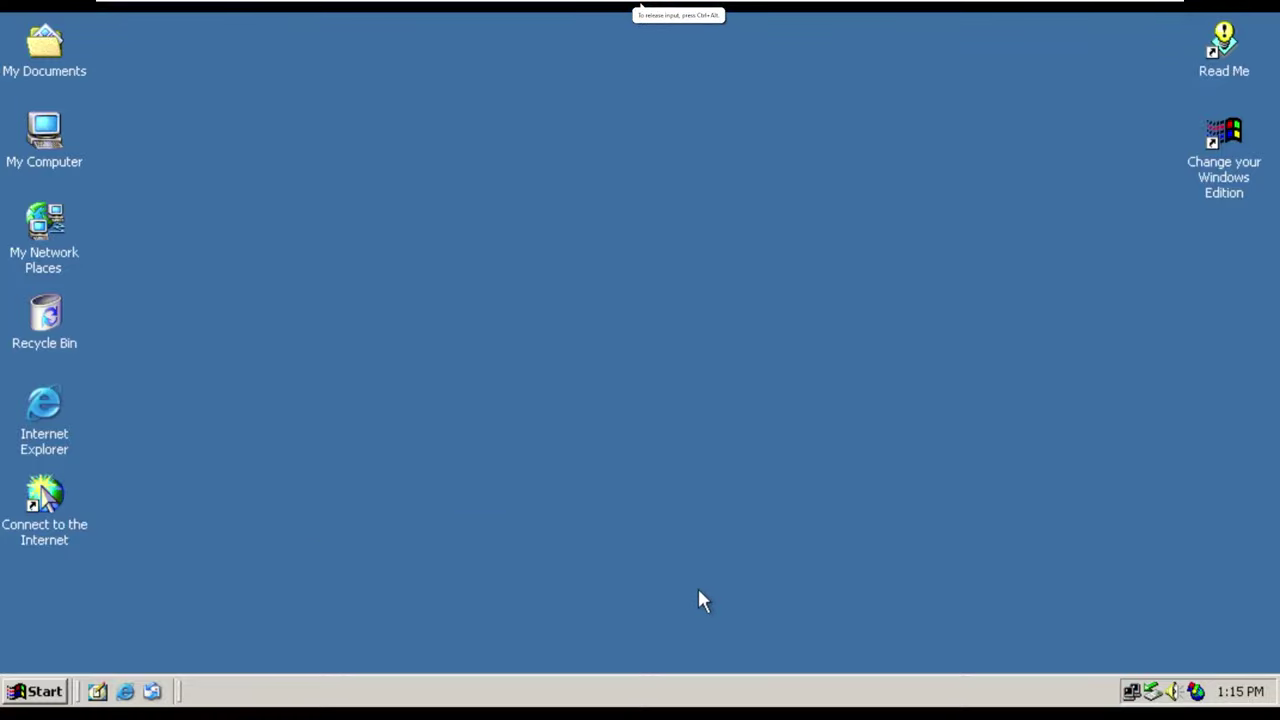
Step: Run winver to check the guest's Windows version, then close About Windows
{"action": "key", "text": "super+r"}
{"action": "type", "text": "winver"}
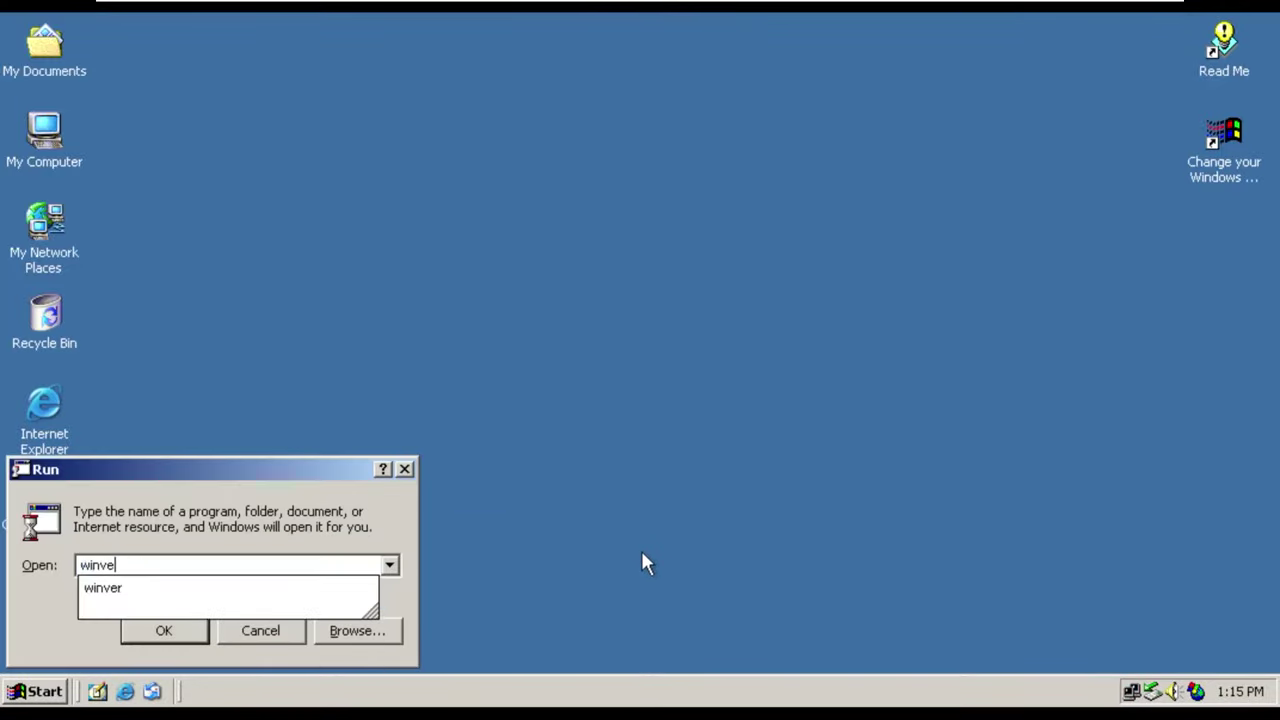
{"action": "key", "text": "Return"}
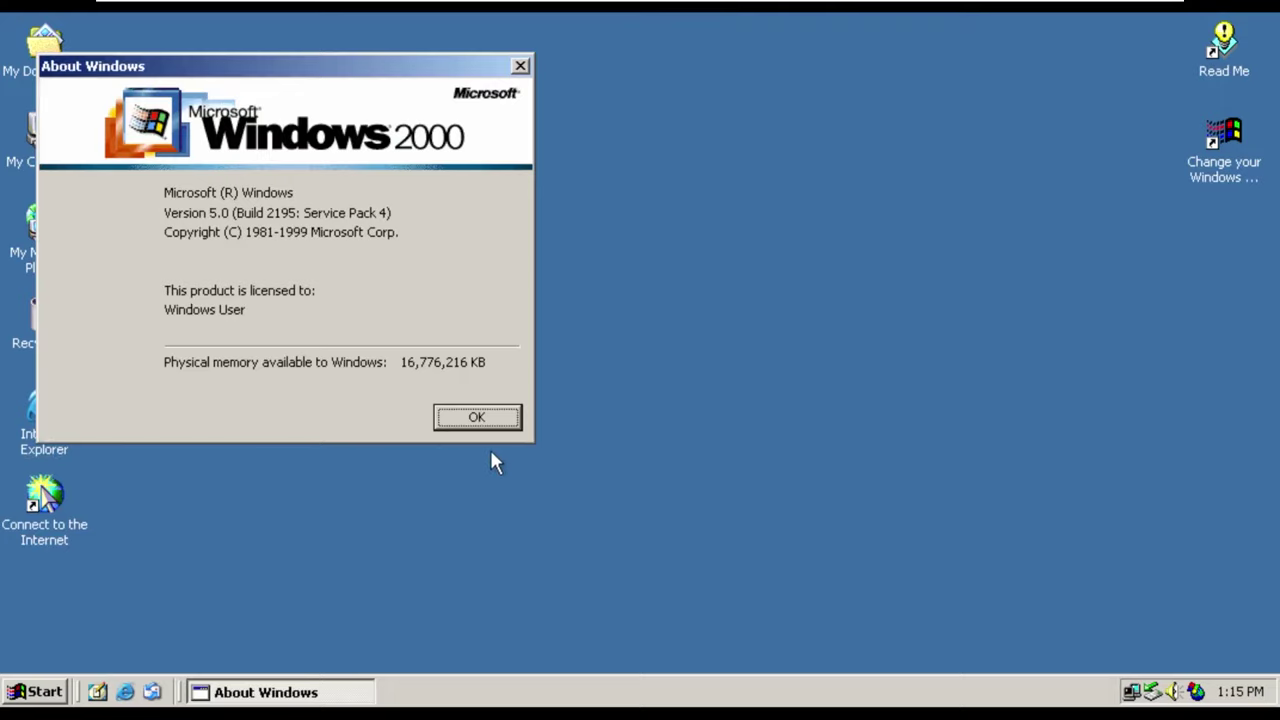
{"action": "key", "text": "Return"}
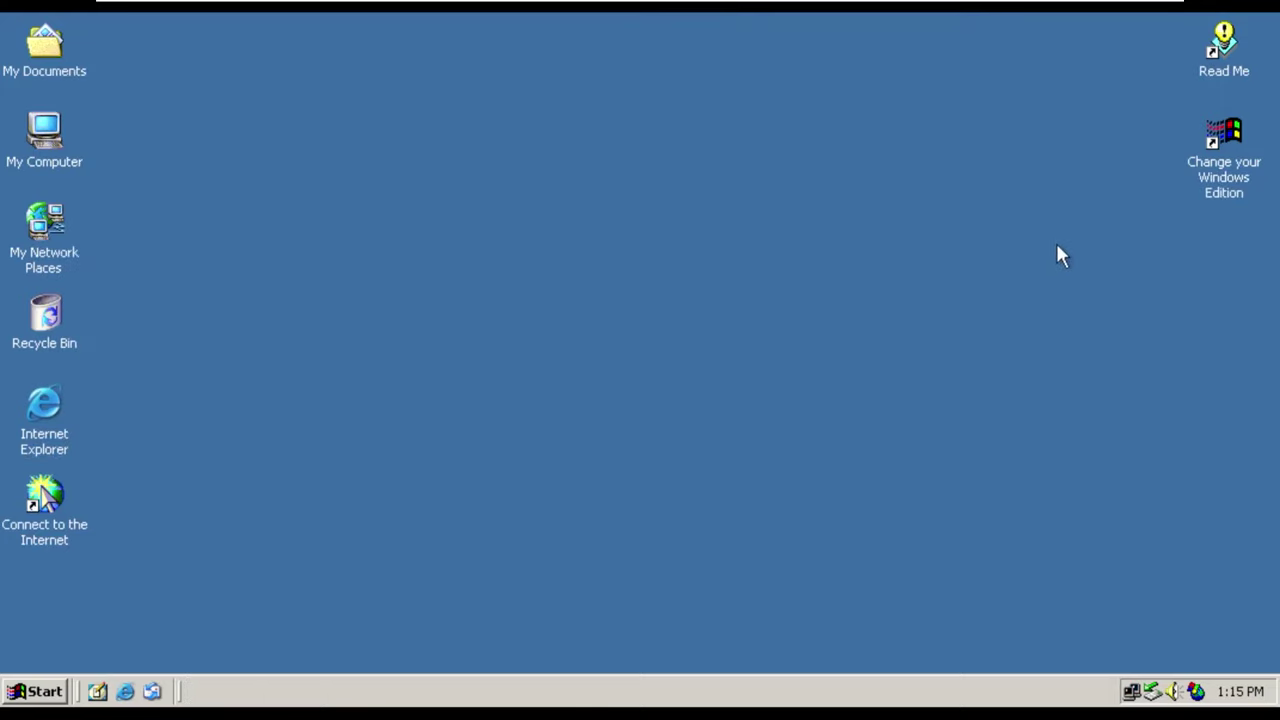
Step: Open the empty My Documents folder and look through its address bar and File and View menus
{"action": "double_click", "coordinate": [57, 68]}
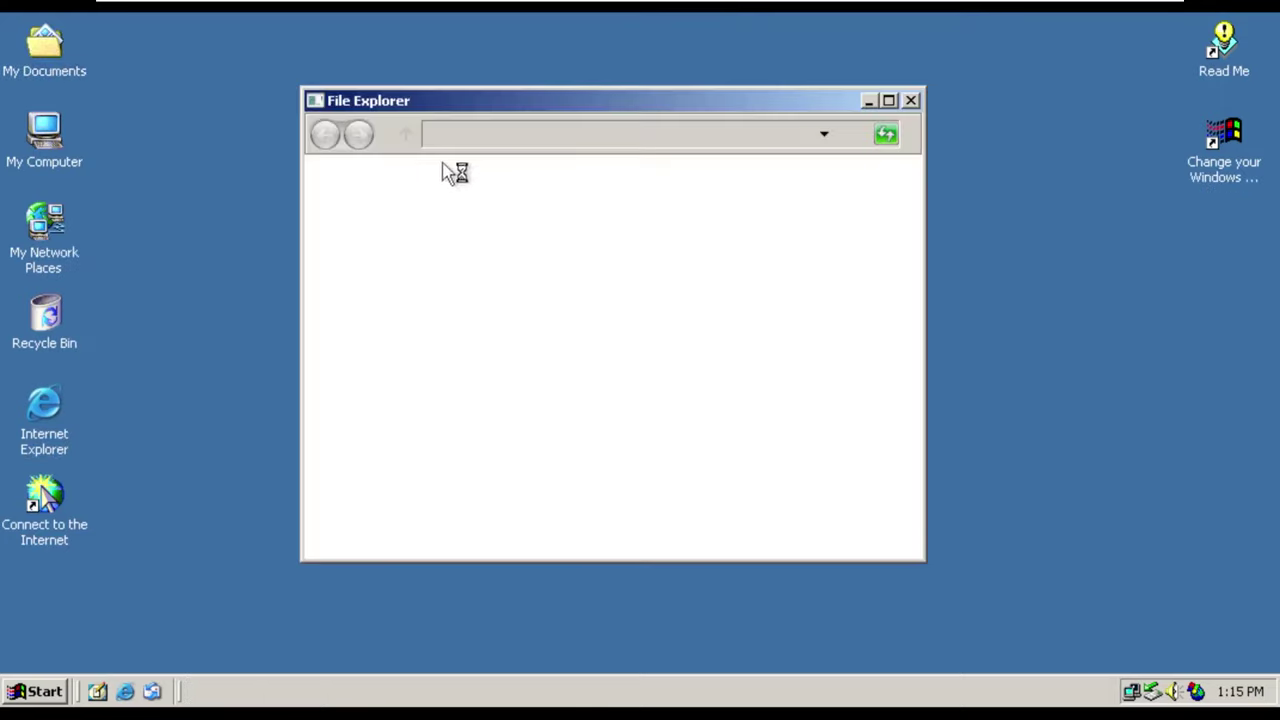
{"action": "left_click_drag", "start_coordinate": [607, 137], "coordinate": [455, 139]}
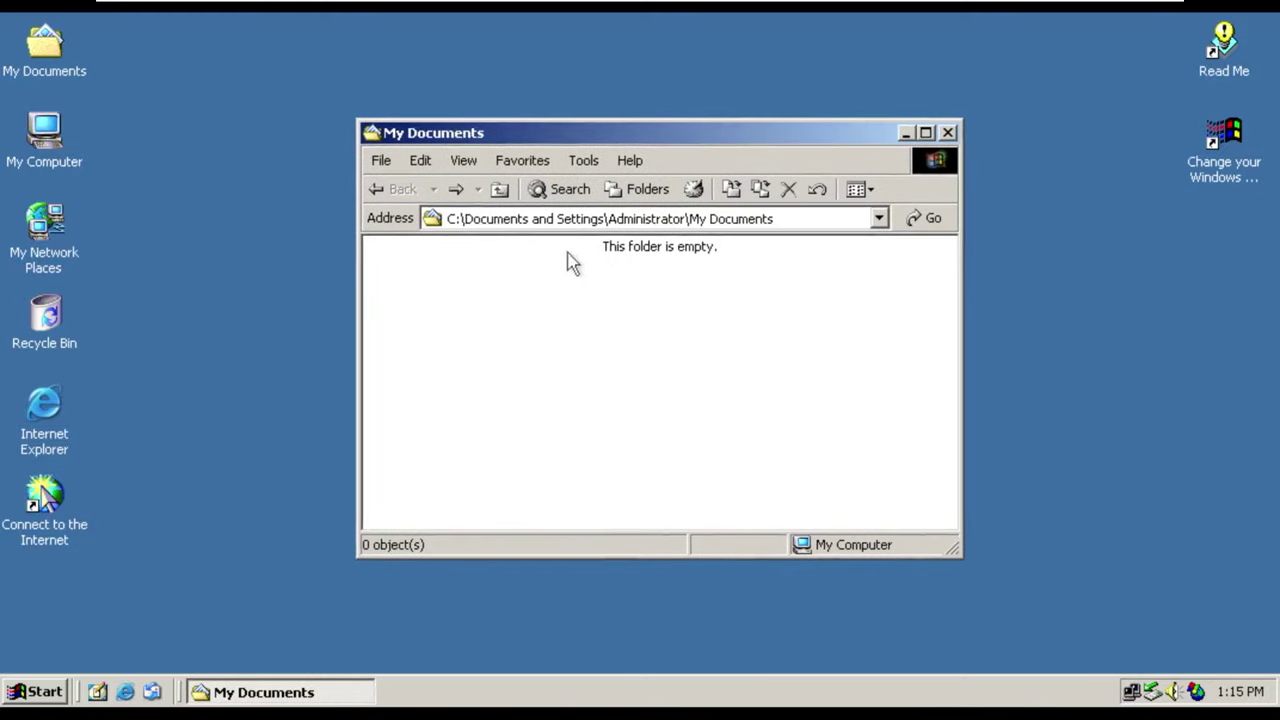
{"action": "left_click", "coordinate": [697, 220]}
{"action": "left_click", "coordinate": [677, 242]}
{"action": "left_click", "coordinate": [392, 163]}
{"action": "mouse_move", "coordinate": [436, 162]}
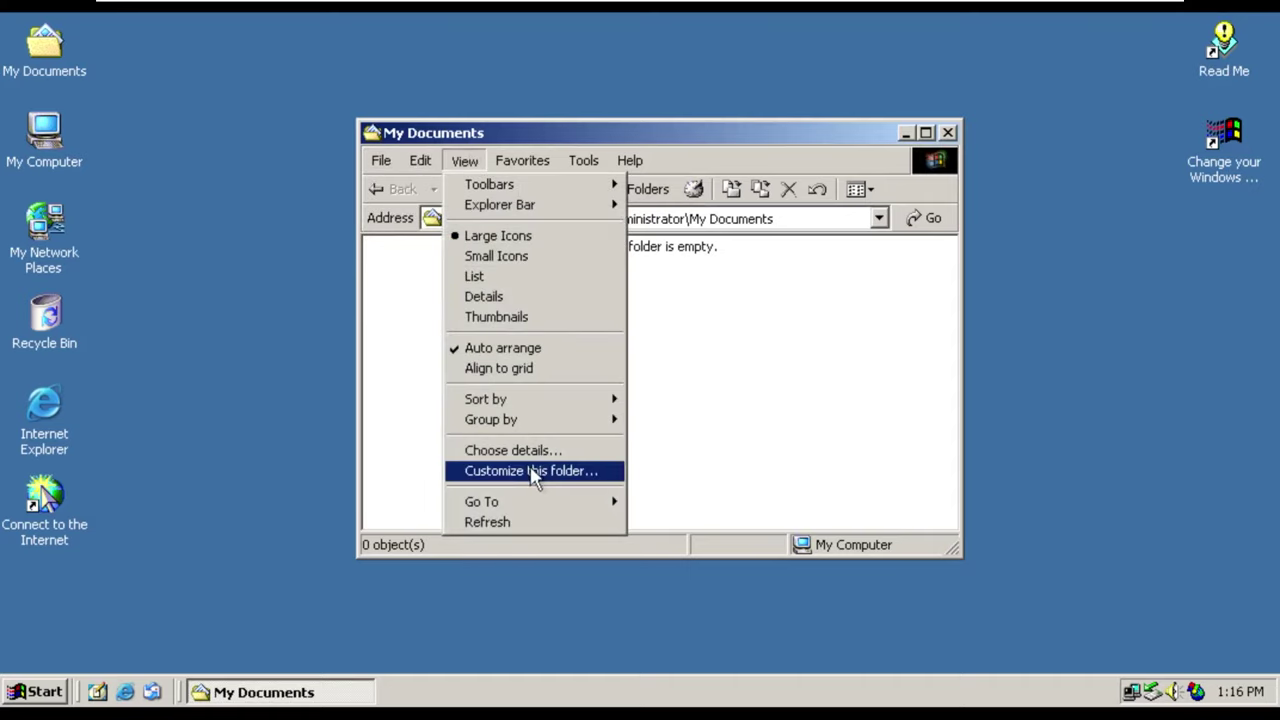
Step: Close My Documents and open My Computer's Properties in a restored Settings window
{"action": "left_click", "coordinate": [950, 134]}
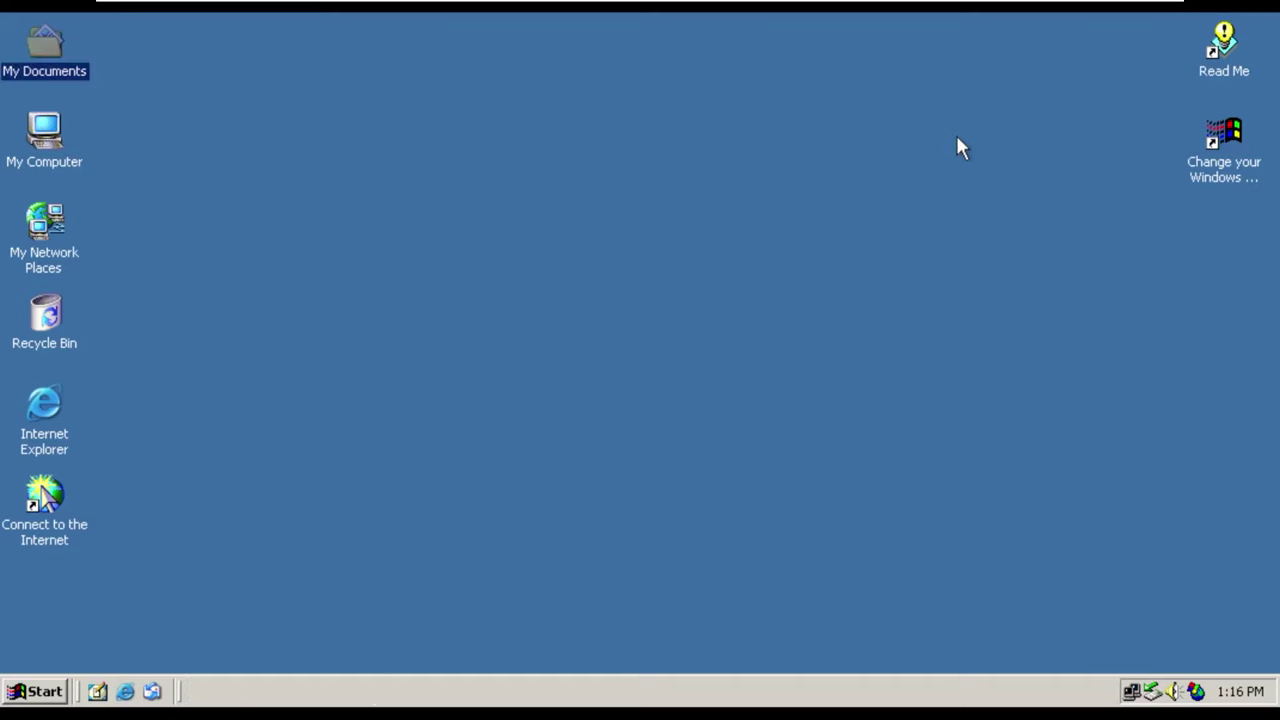
{"action": "right_click", "coordinate": [57, 135]}
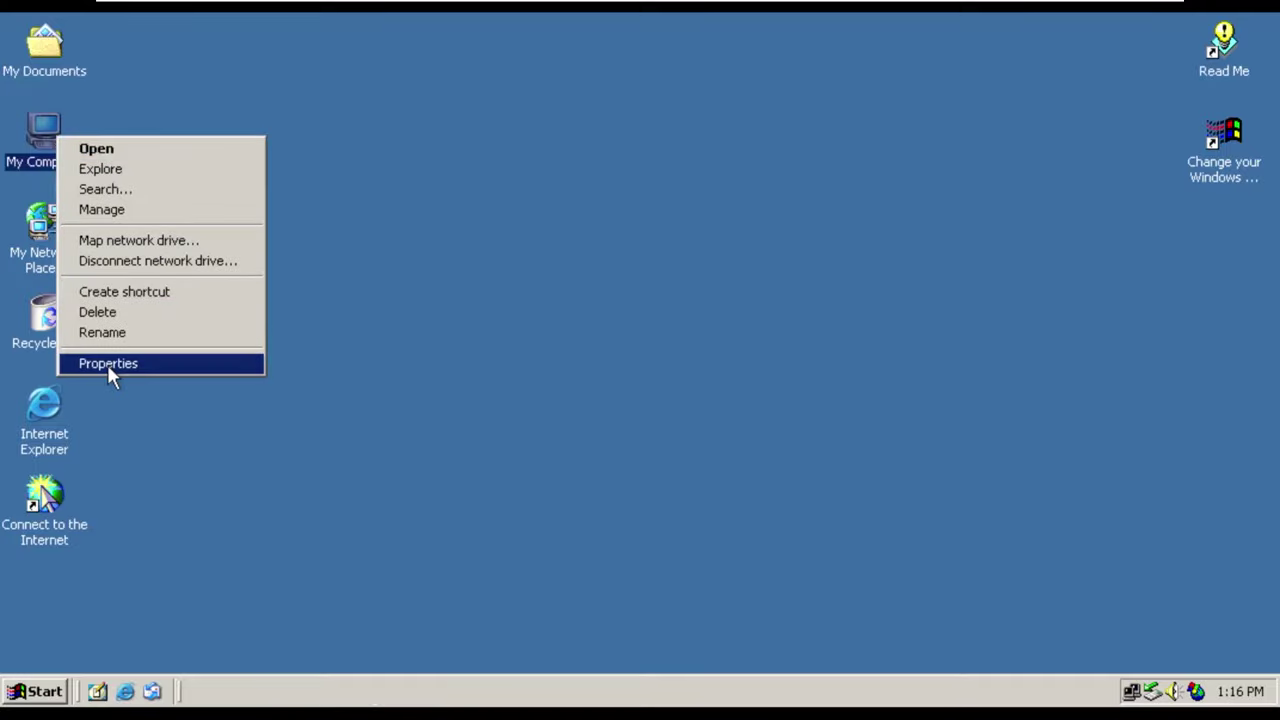
{"action": "left_click", "coordinate": [107, 364]}
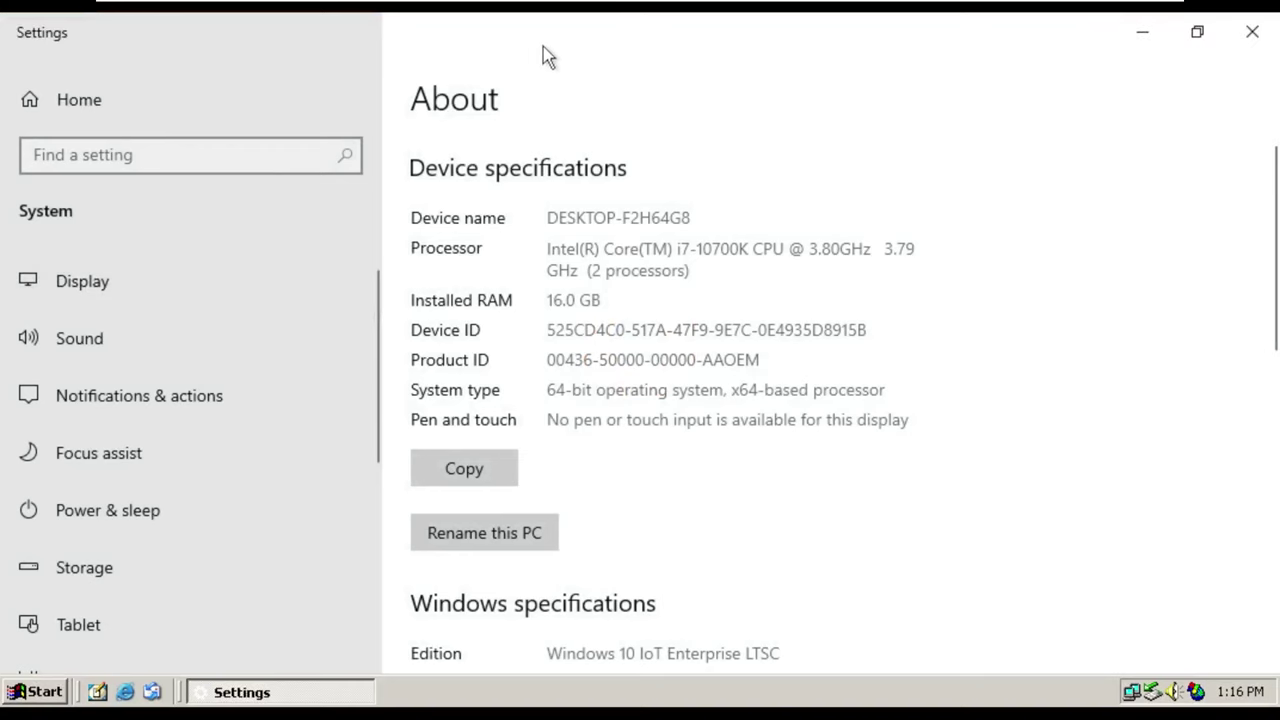
{"action": "double_click", "coordinate": [543, 46]}
Step: Inspect the About specifications, Windows 10 IoT Enterprise LTSC 21H2 and install date, then close Settings
{"action": "scroll", "coordinate": [484, 364], "scroll_direction": "down", "scroll_amount": 5}
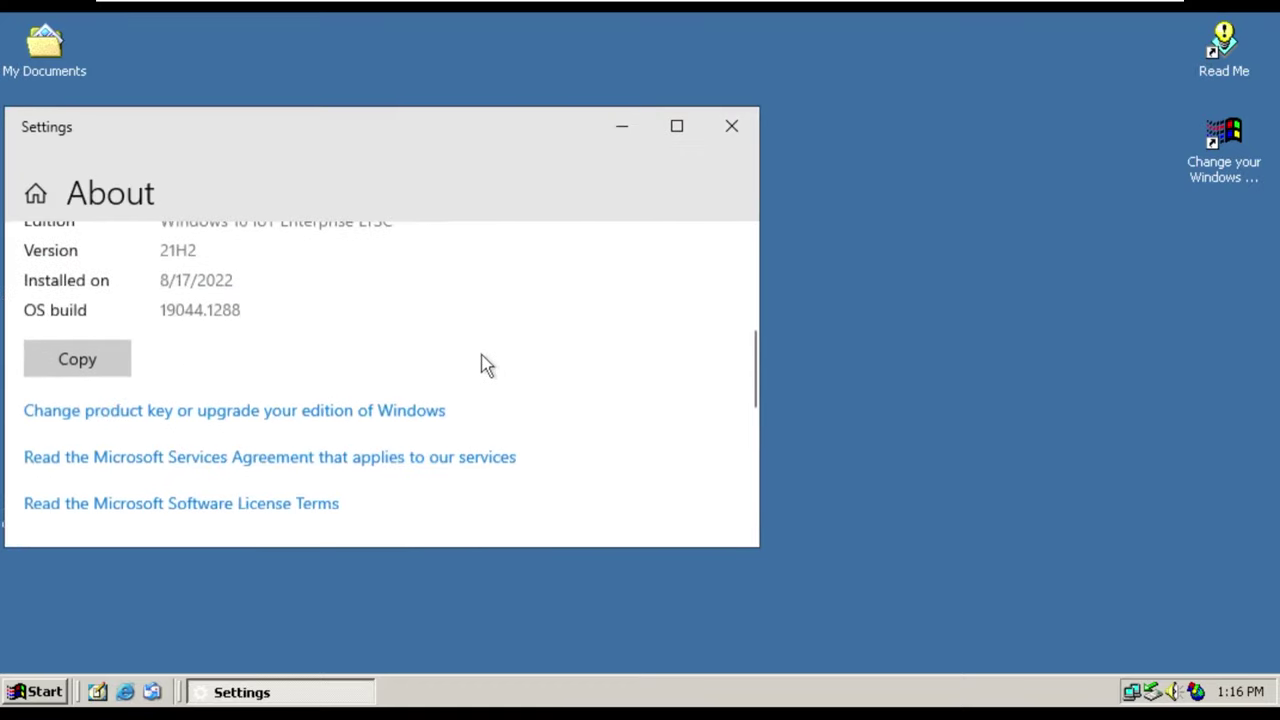
{"action": "scroll", "coordinate": [484, 364], "scroll_direction": "up", "scroll_amount": 1}
{"action": "left_click_drag", "start_coordinate": [366, 137], "coordinate": [687, 97]}
{"action": "left_click_drag", "start_coordinate": [490, 248], "coordinate": [708, 248]}
{"action": "left_click", "coordinate": [708, 248]}
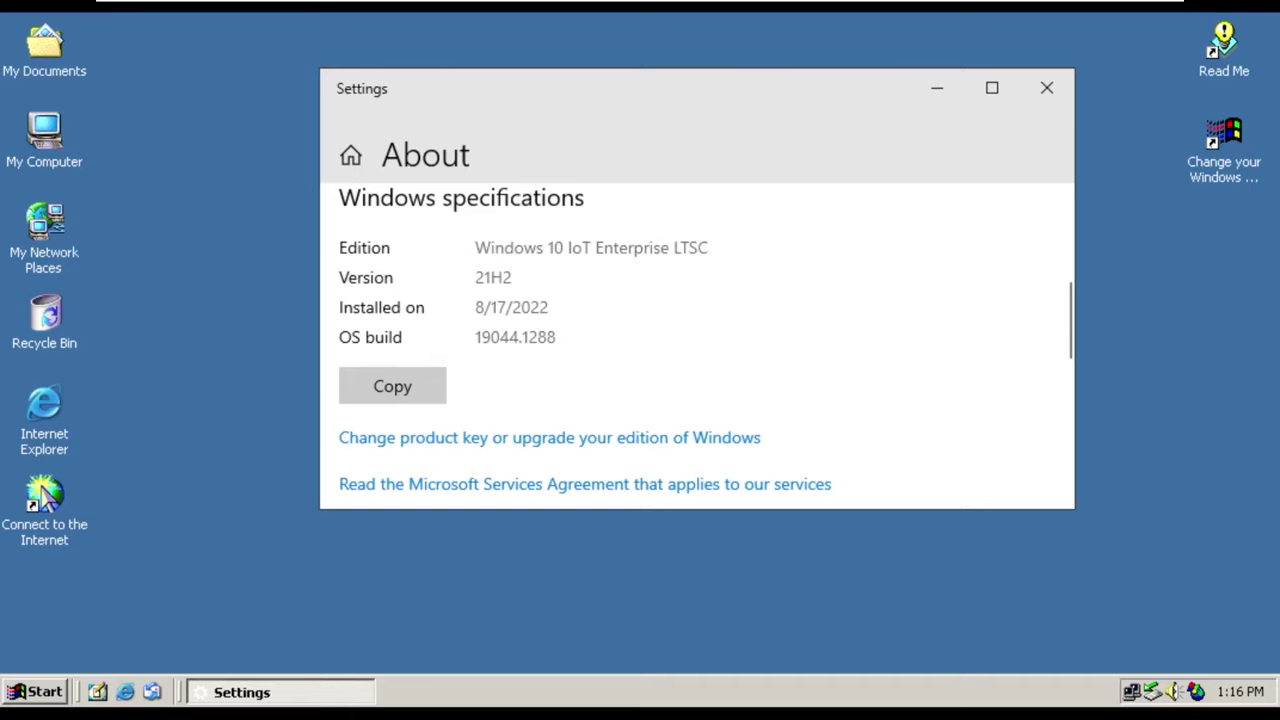
{"action": "left_click_drag", "start_coordinate": [484, 307], "coordinate": [550, 308]}
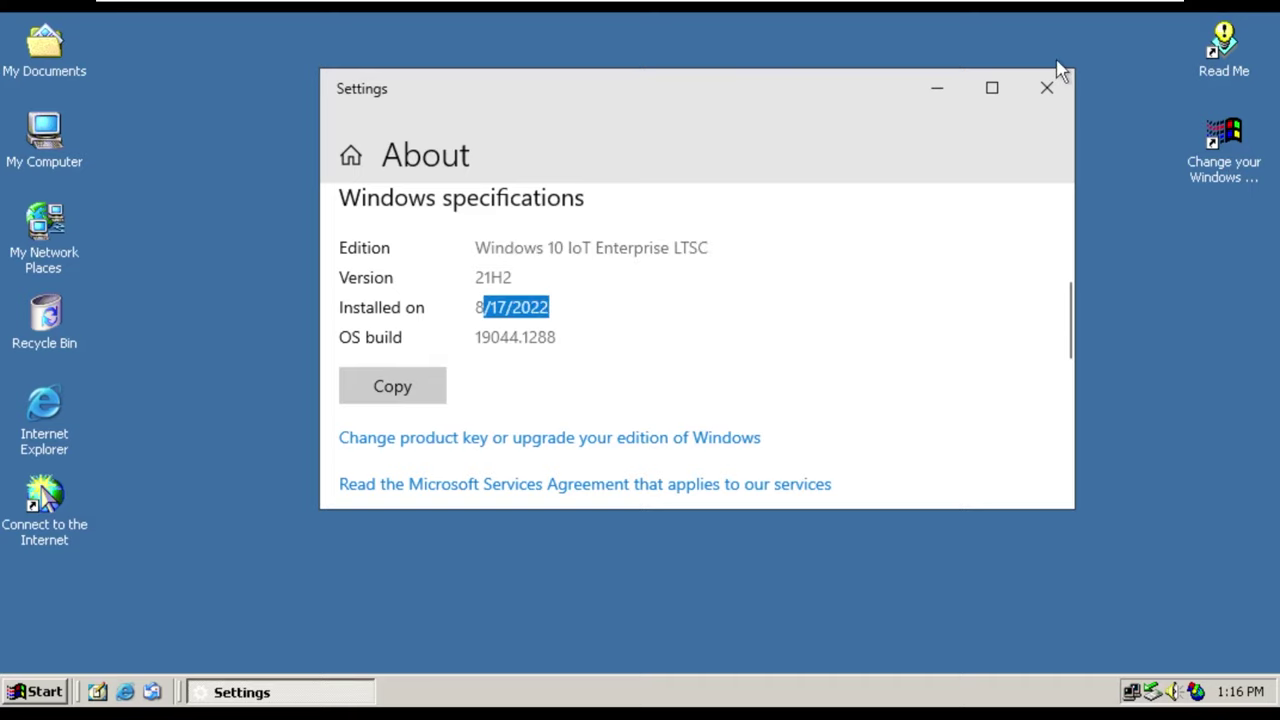
{"action": "left_click", "coordinate": [1047, 90]}
{"action": "double_click", "coordinate": [55, 134]}
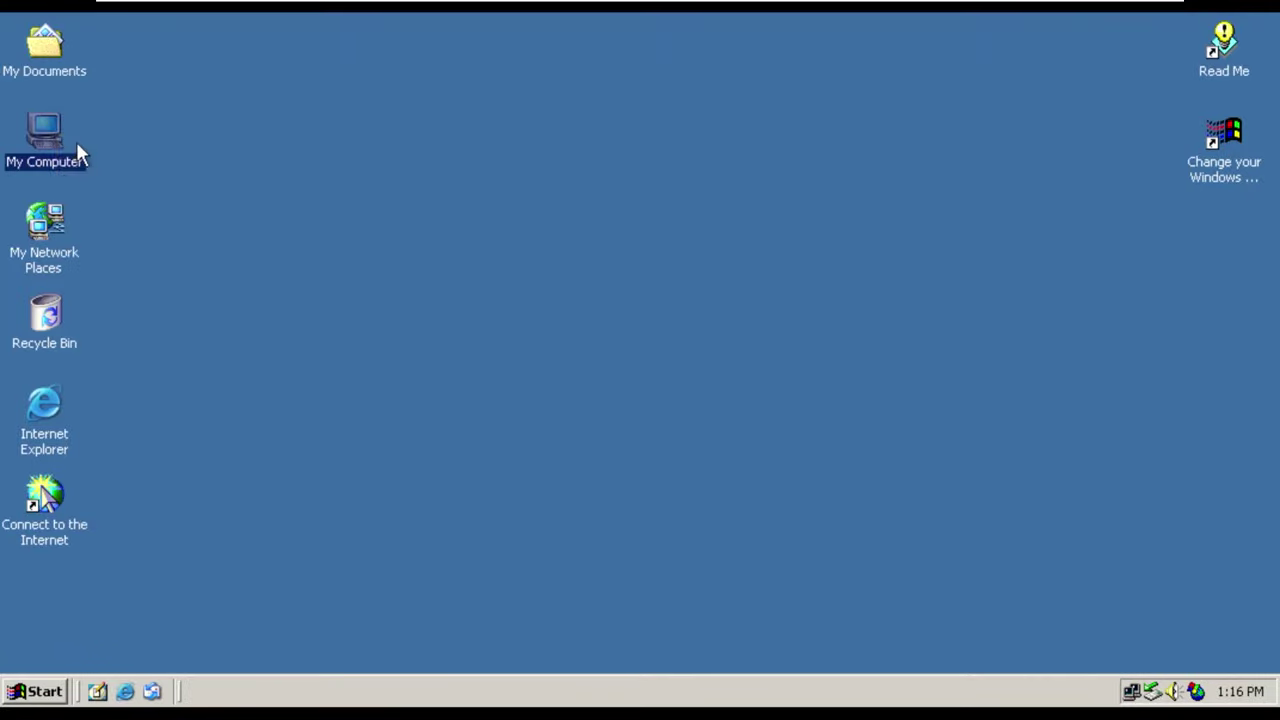
{"action": "left_click_drag", "start_coordinate": [407, 197], "coordinate": [521, 124]}
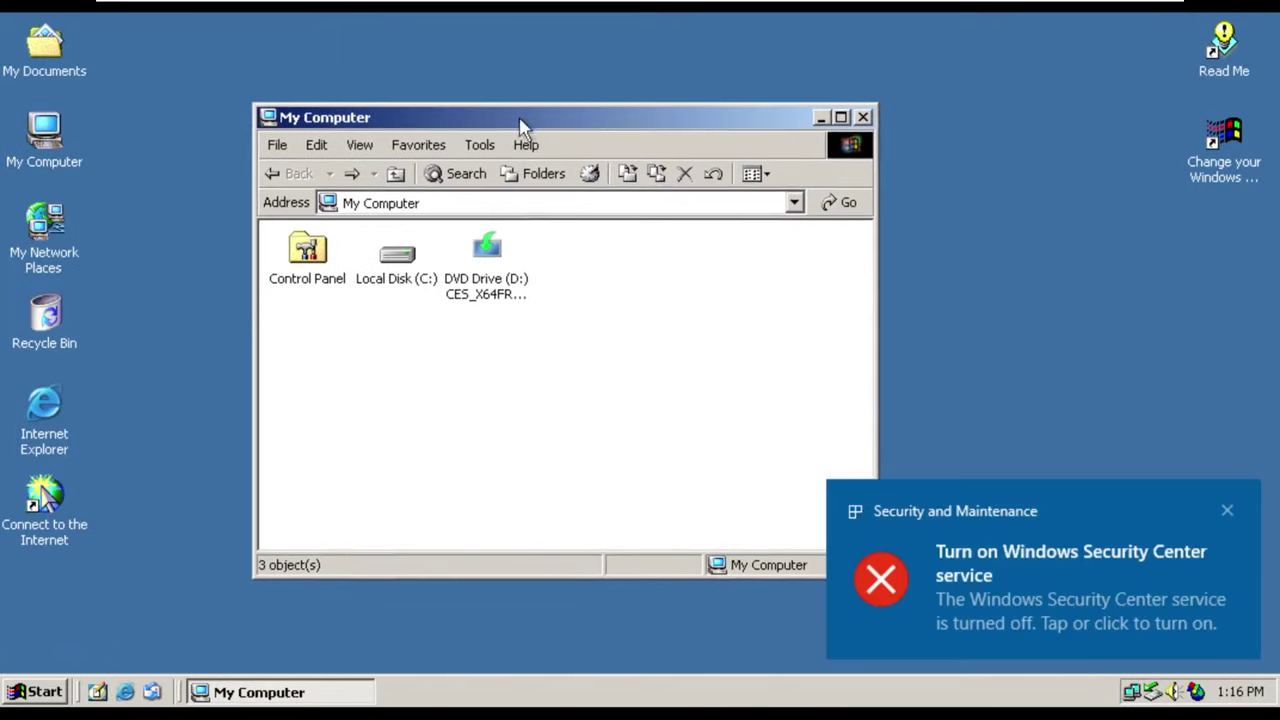
{"action": "left_click", "coordinate": [320, 262]}
{"action": "double_click", "coordinate": [320, 262]}
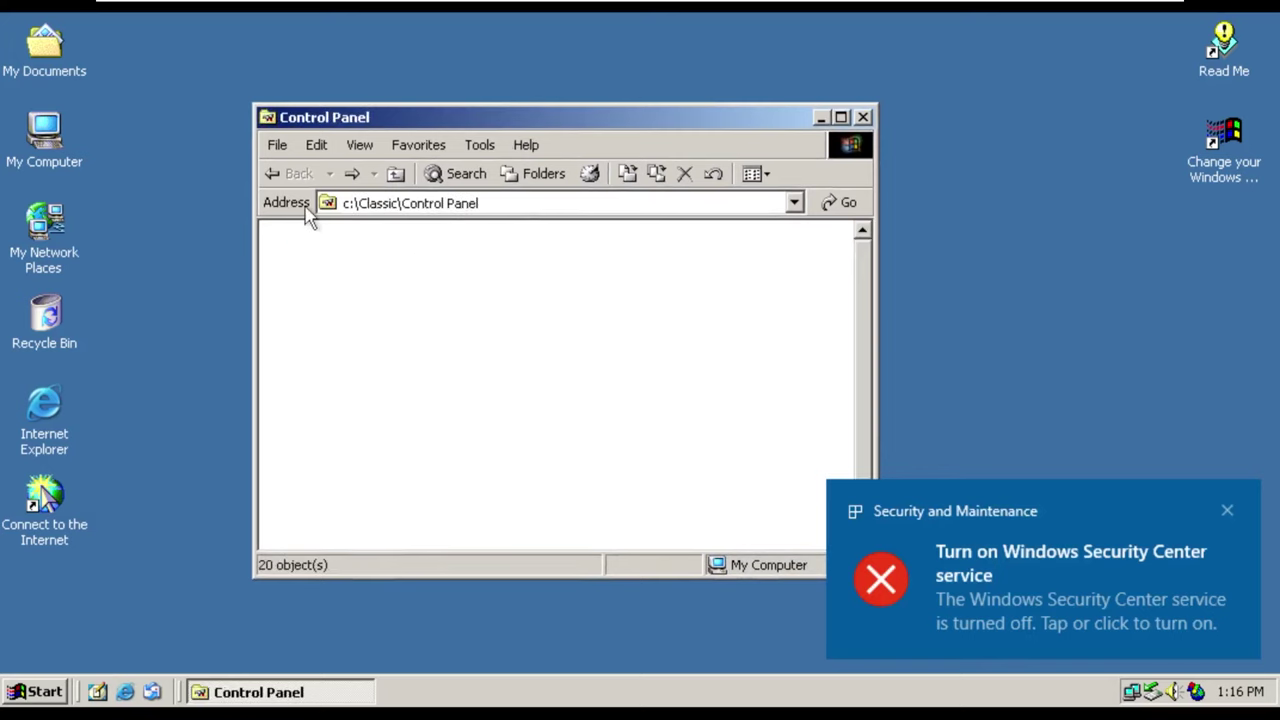
{"action": "left_click", "coordinate": [295, 174]}
{"action": "double_click", "coordinate": [418, 256]}
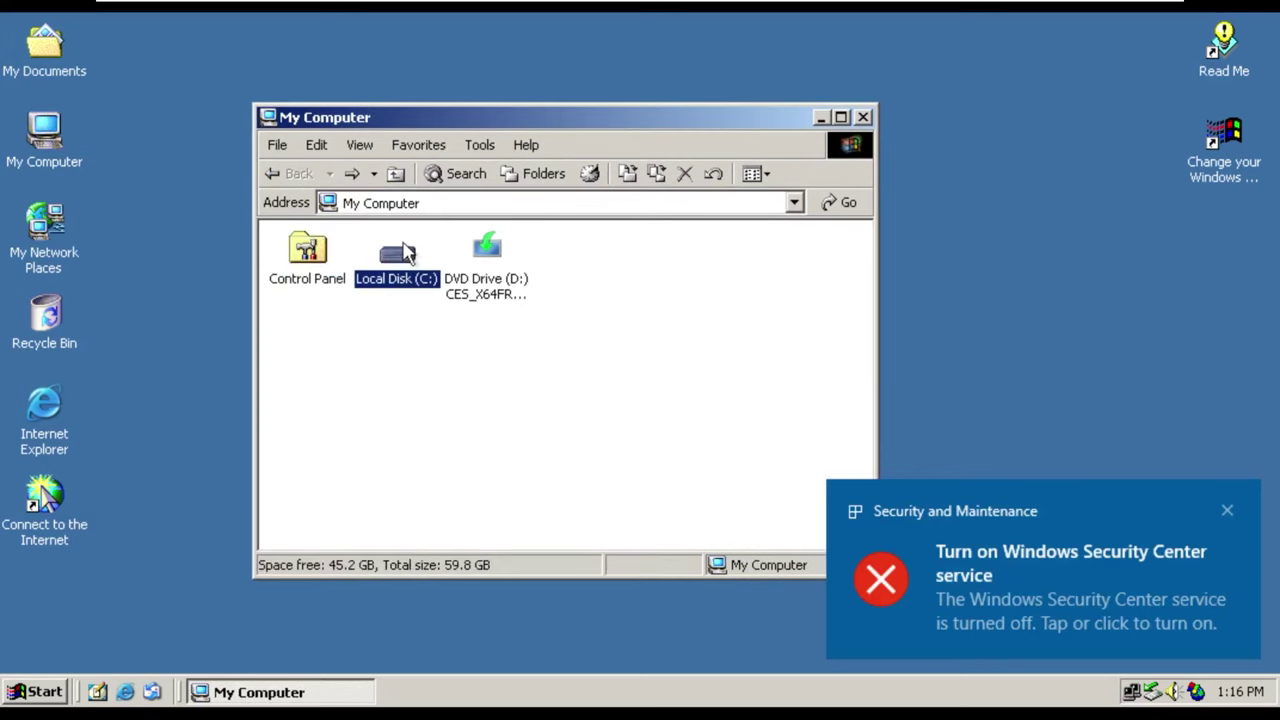
{"action": "left_click", "coordinate": [484, 345]}
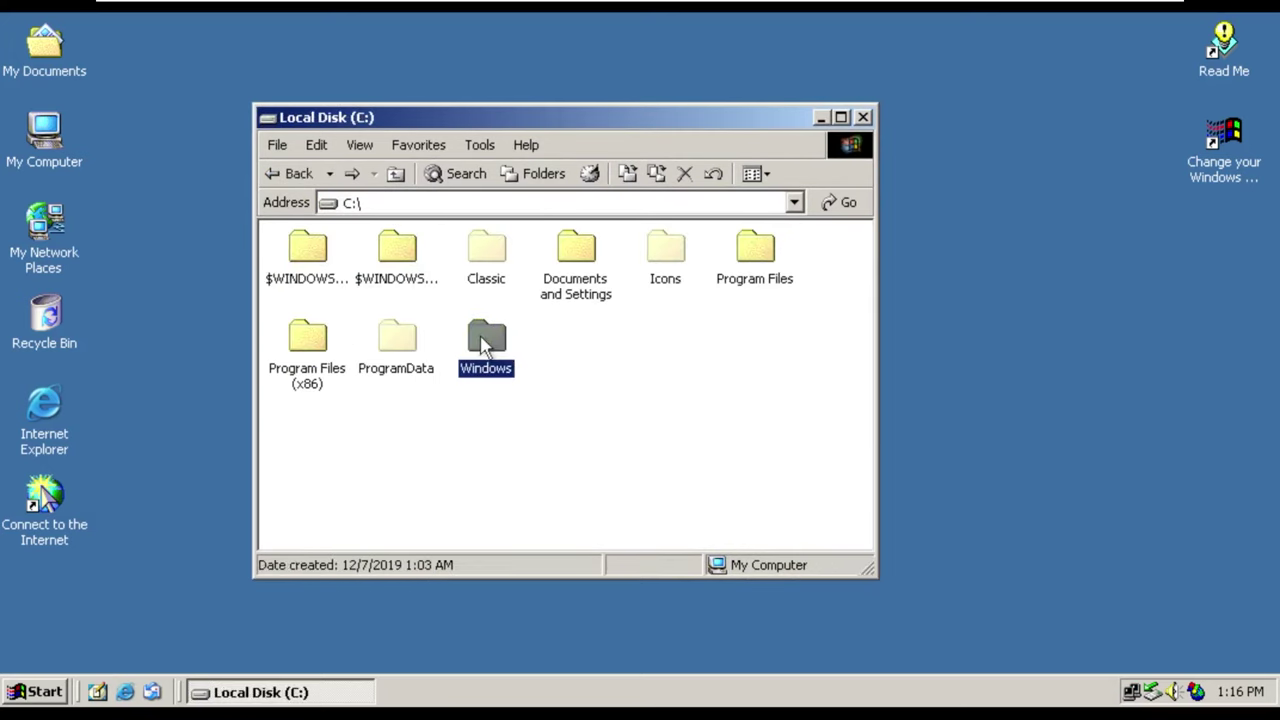
{"action": "double_click", "coordinate": [510, 378]}
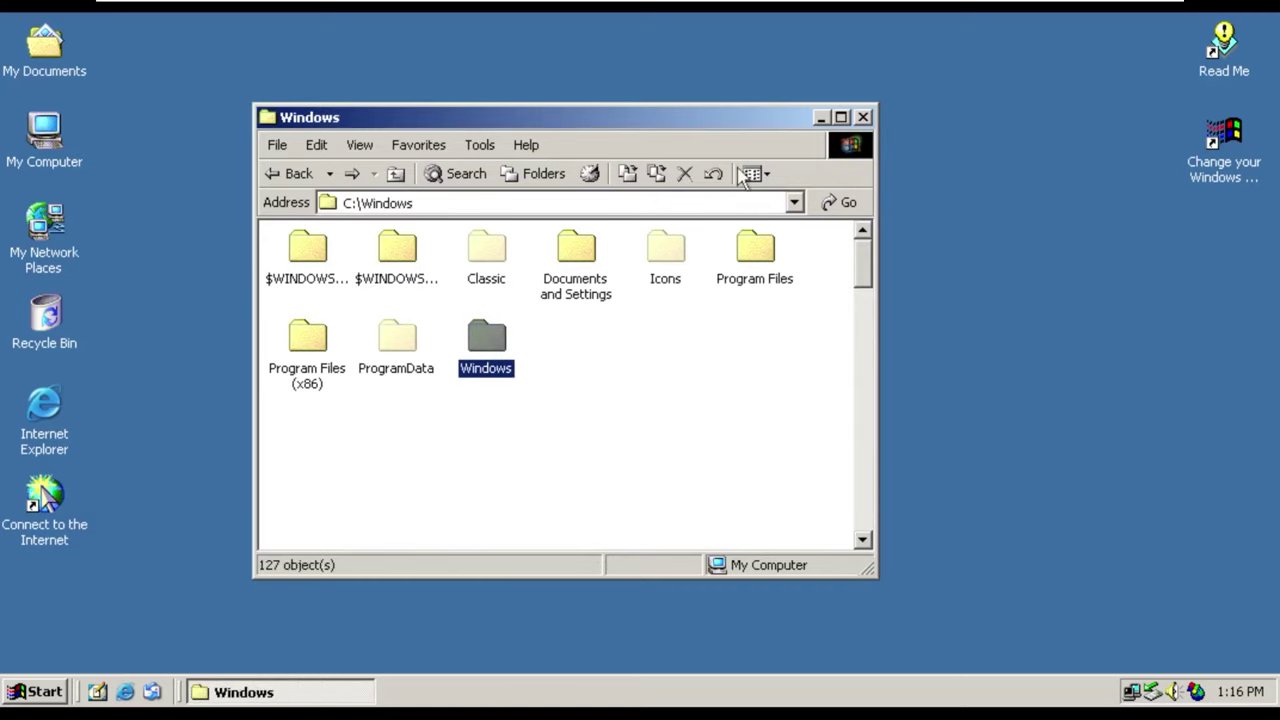
{"action": "left_click", "coordinate": [863, 117]}
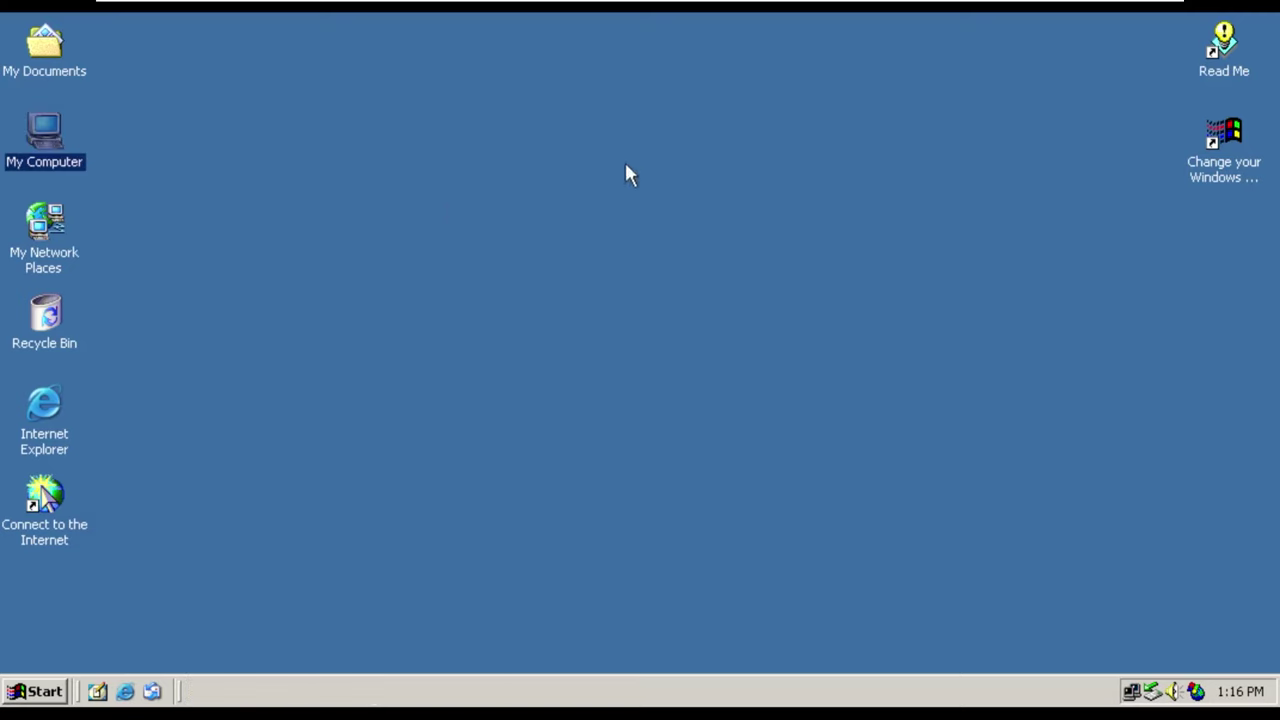
{"action": "double_click", "coordinate": [36, 232]}
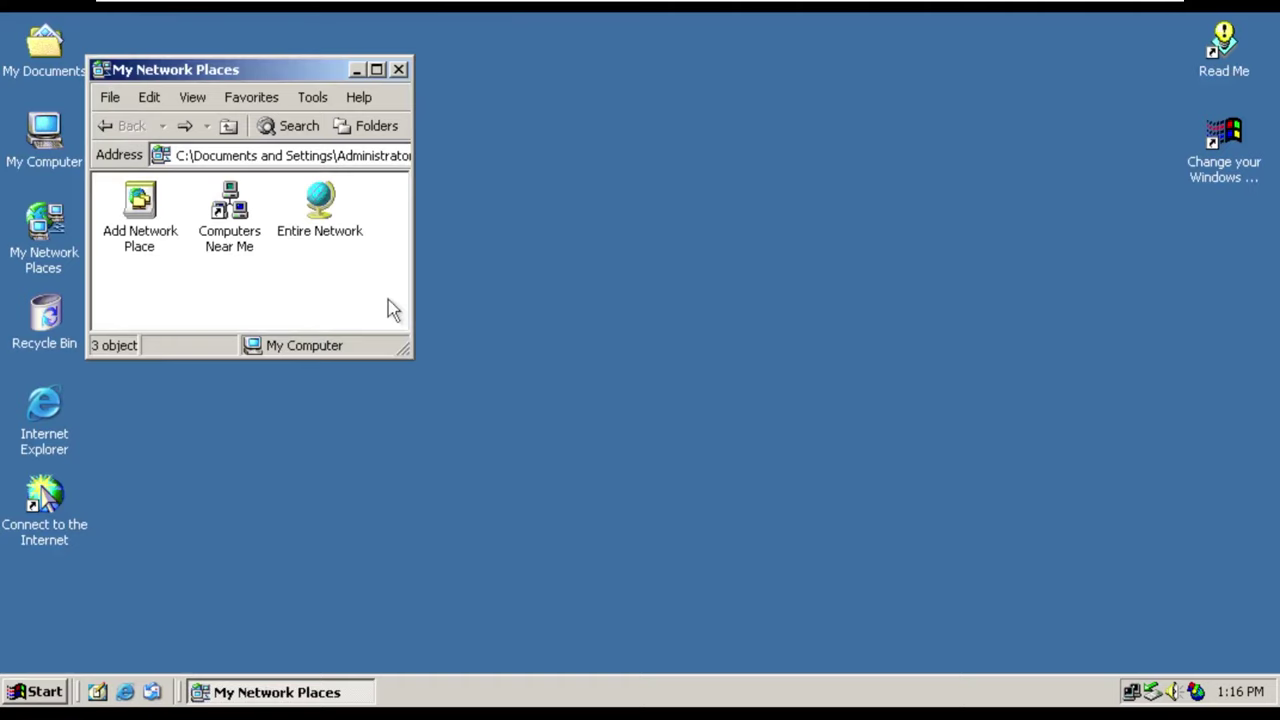
{"action": "left_click_drag", "start_coordinate": [402, 350], "coordinate": [727, 438]}
{"action": "double_click", "coordinate": [138, 210]}
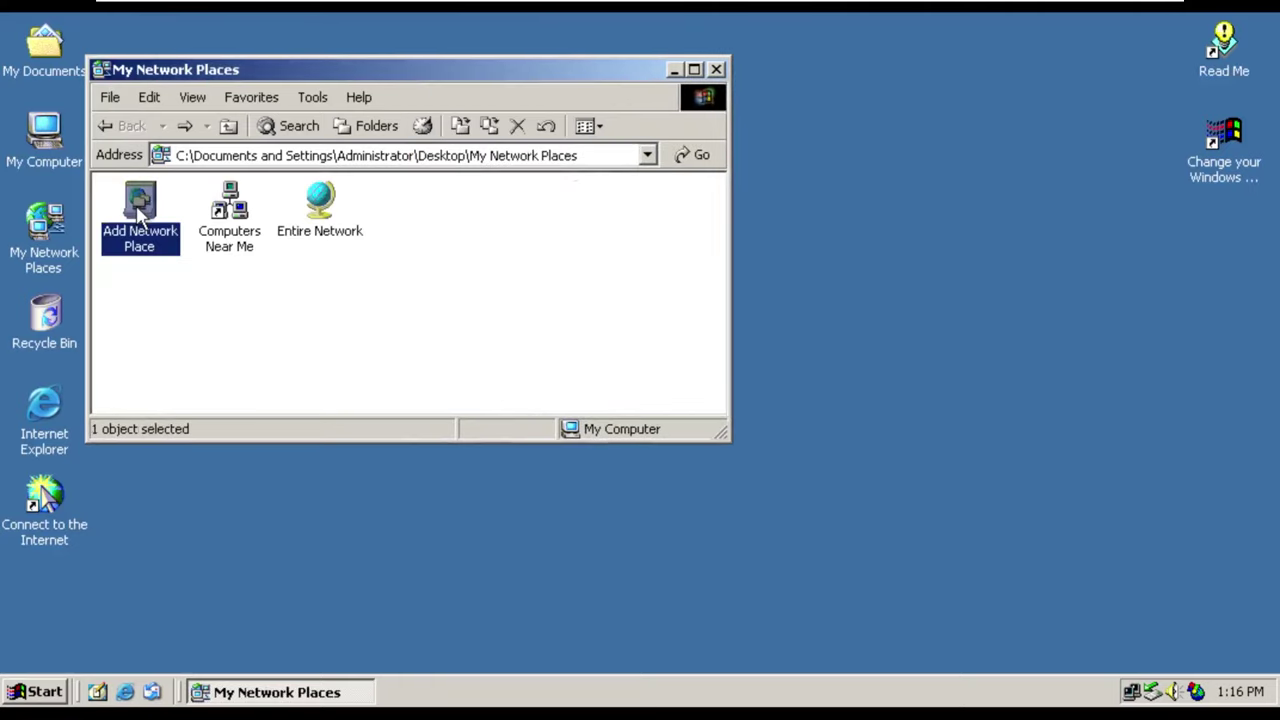
{"action": "left_click", "coordinate": [708, 78]}
{"action": "double_click", "coordinate": [322, 210]}
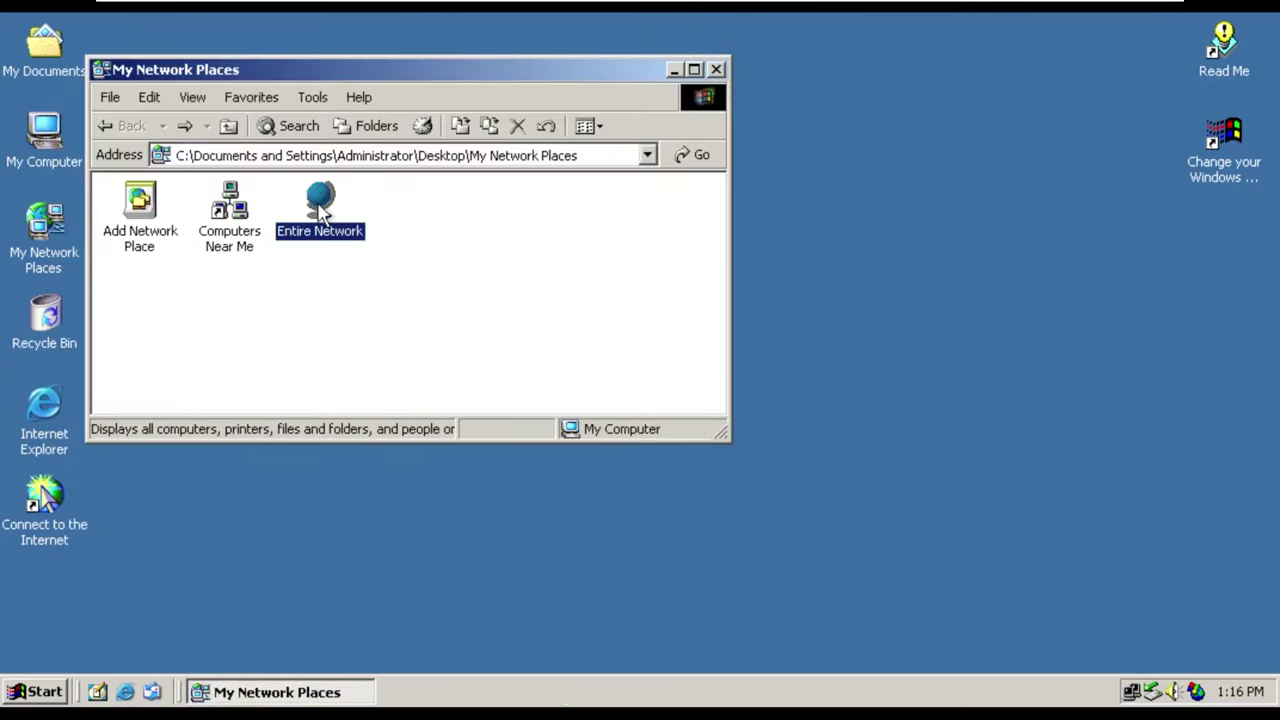
{"action": "left_click_drag", "start_coordinate": [285, 270], "coordinate": [340, 350]}
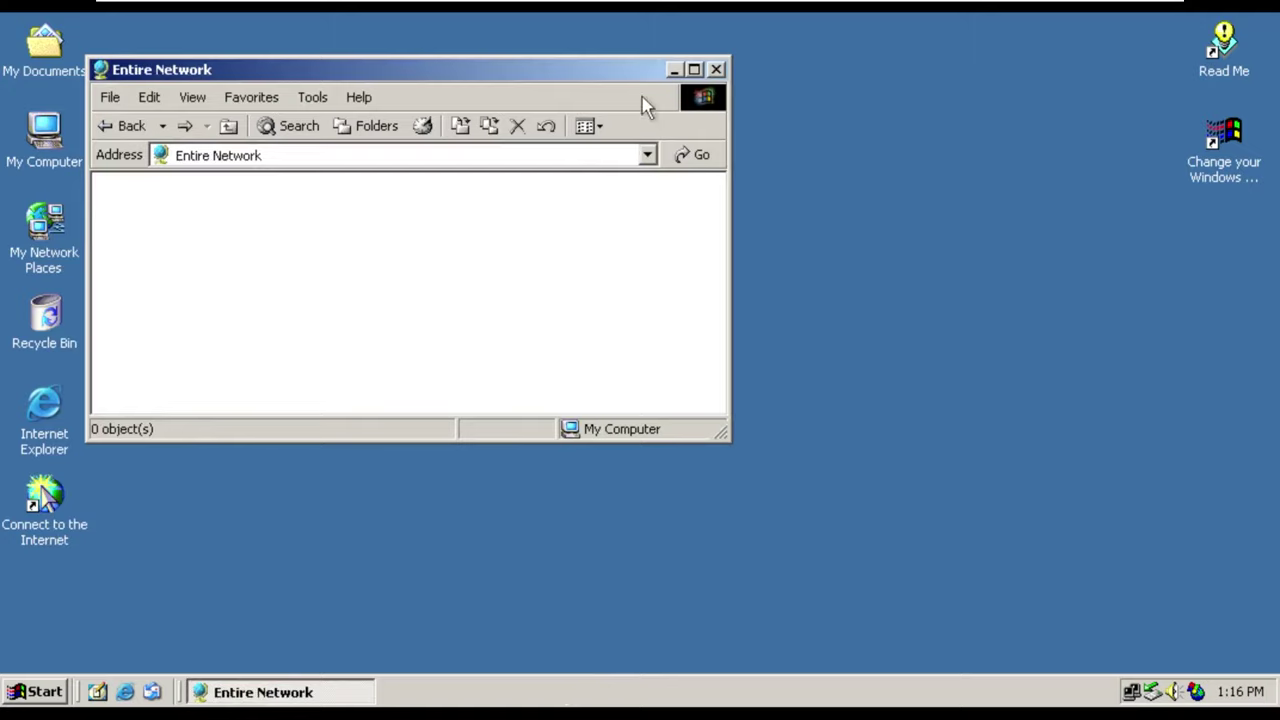
{"action": "left_click", "coordinate": [718, 70]}
{"action": "left_click", "coordinate": [46, 318]}
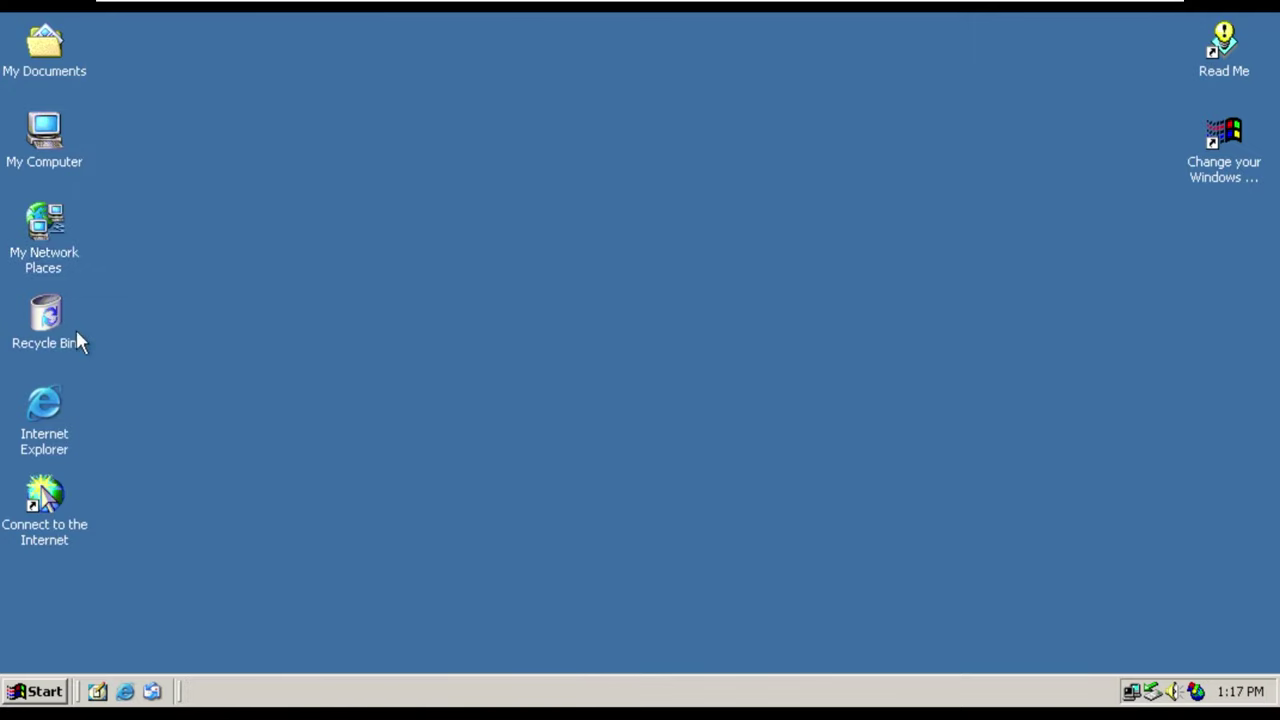
{"action": "double_click", "coordinate": [76, 340]}
{"action": "left_click_drag", "start_coordinate": [364, 55], "coordinate": [485, 74]}
{"action": "left_click", "coordinate": [866, 66]}
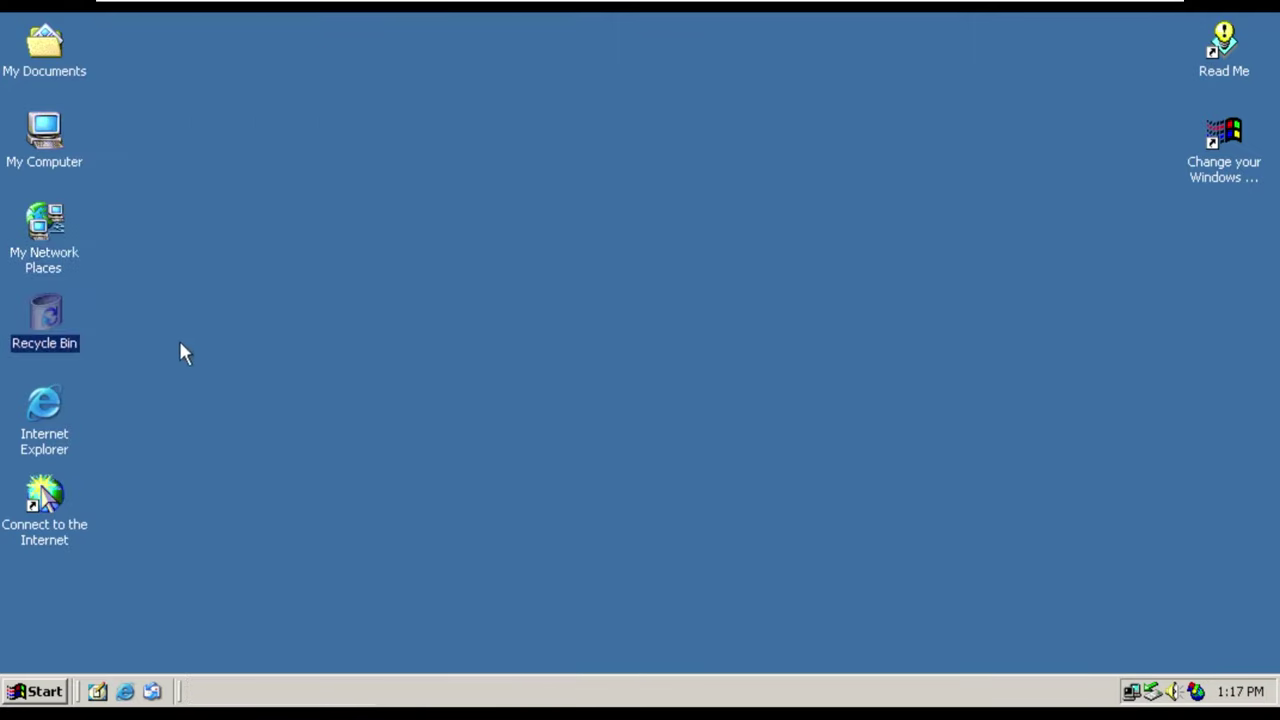
Step: Launch Internet Explorer and view the About Waterfox information from its menu
{"action": "double_click", "coordinate": [45, 410]}
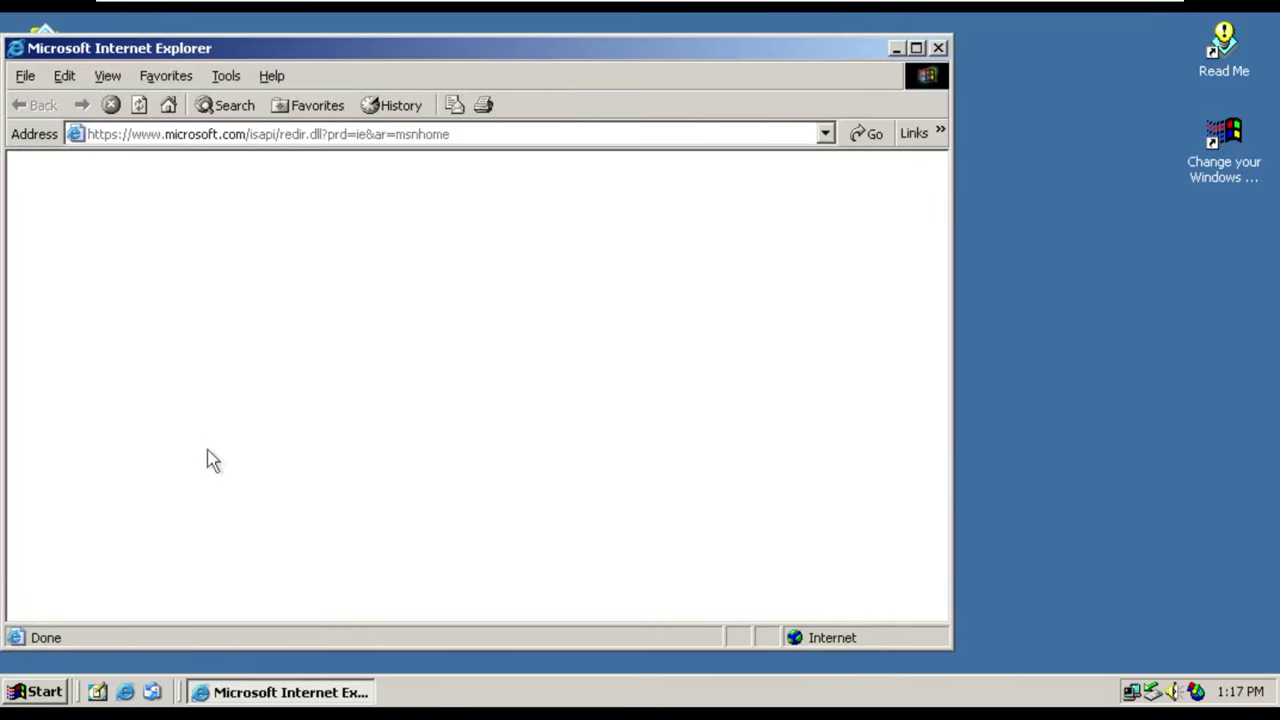
{"action": "left_click_drag", "start_coordinate": [368, 48], "coordinate": [592, 32]}
{"action": "left_click", "coordinate": [250, 60]}
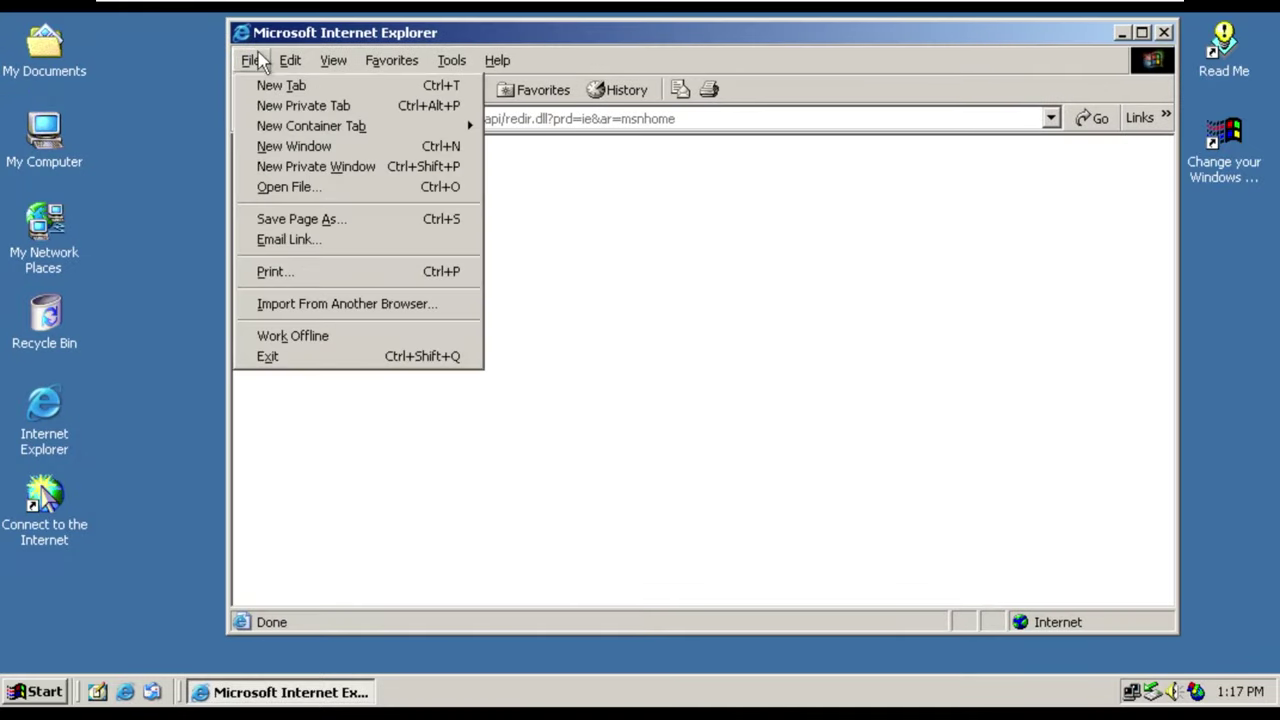
{"action": "mouse_move", "coordinate": [452, 60]}
{"action": "mouse_move", "coordinate": [497, 60]}
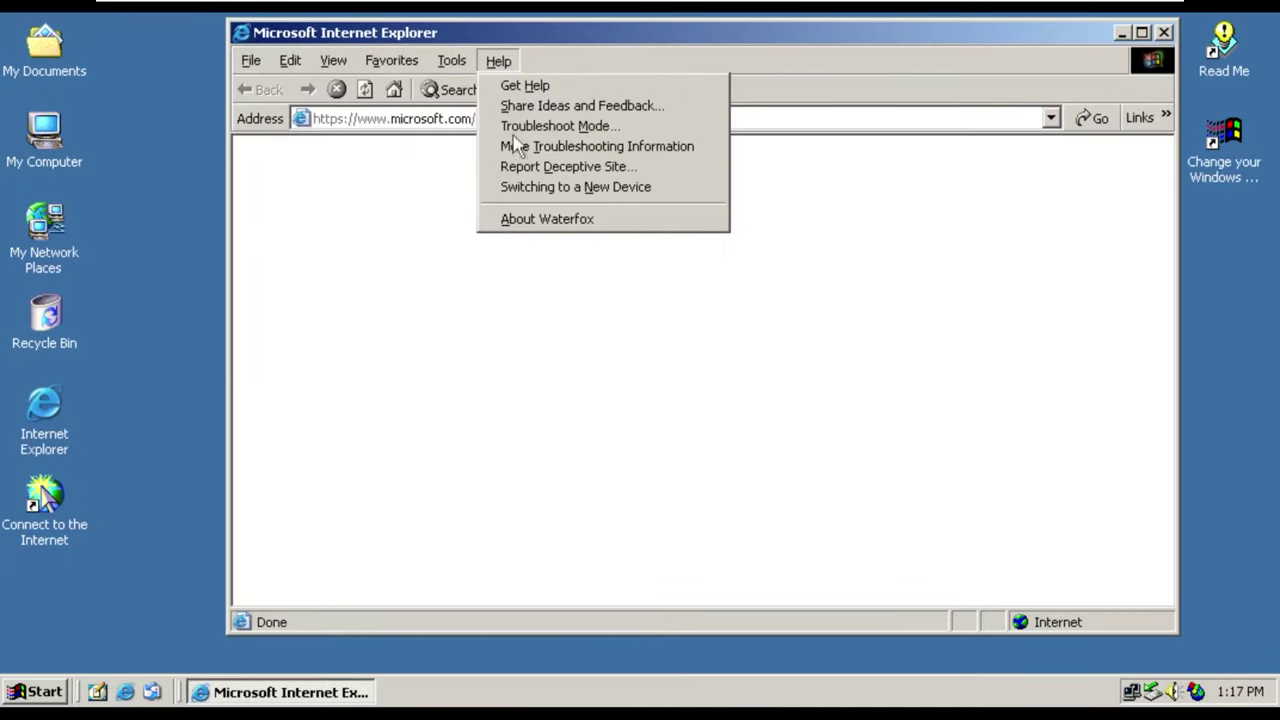
{"action": "left_click", "coordinate": [540, 218]}
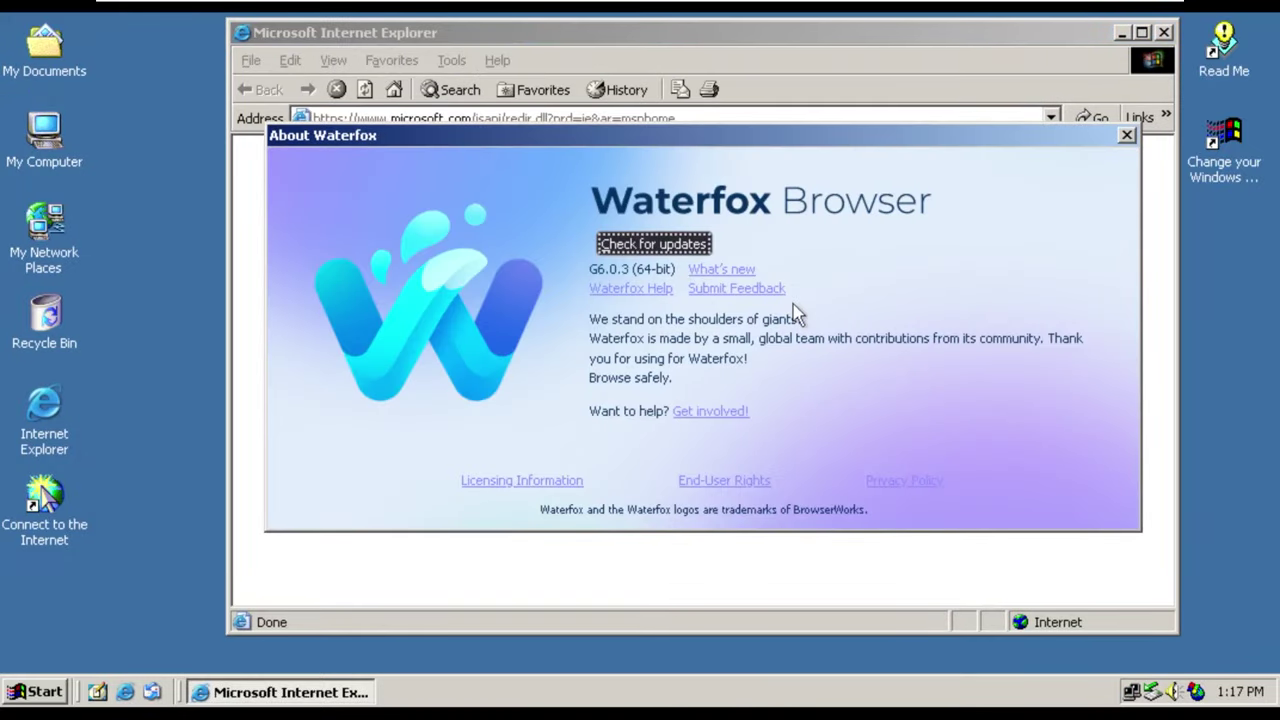
{"action": "left_click", "coordinate": [1127, 134]}
Step: Search for 'microsoft edge', launch Edge from the promoted result, and dismiss the resulting error
{"action": "type", "text": "microsoft edge"}
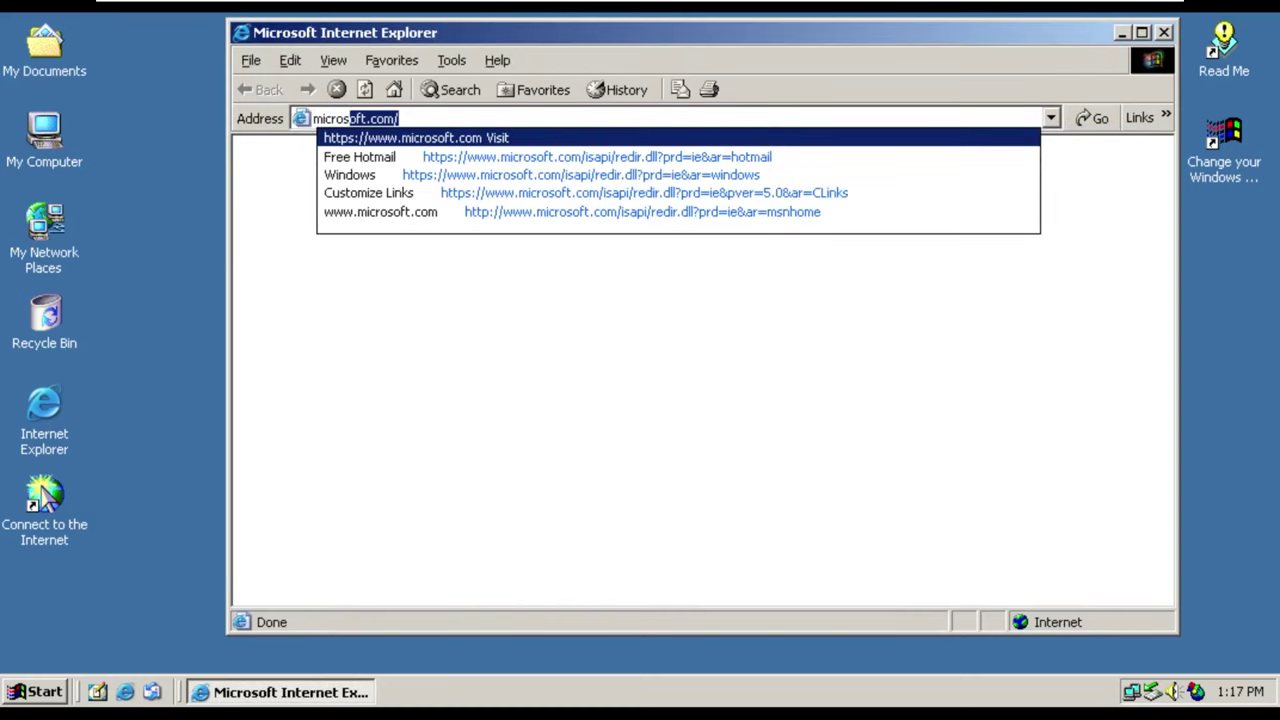
{"action": "key", "text": "Return"}
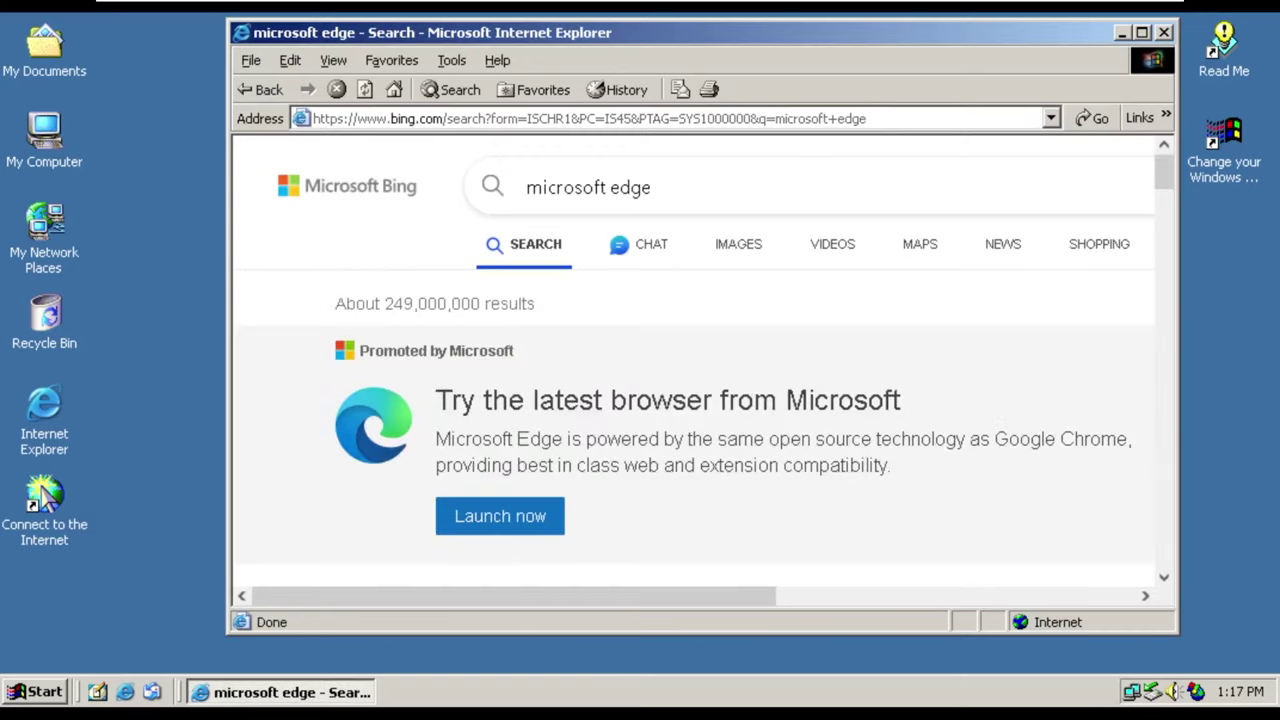
{"action": "scroll", "coordinate": [765, 390], "scroll_direction": "down", "scroll_amount": 5}
{"action": "left_click", "coordinate": [512, 272]}
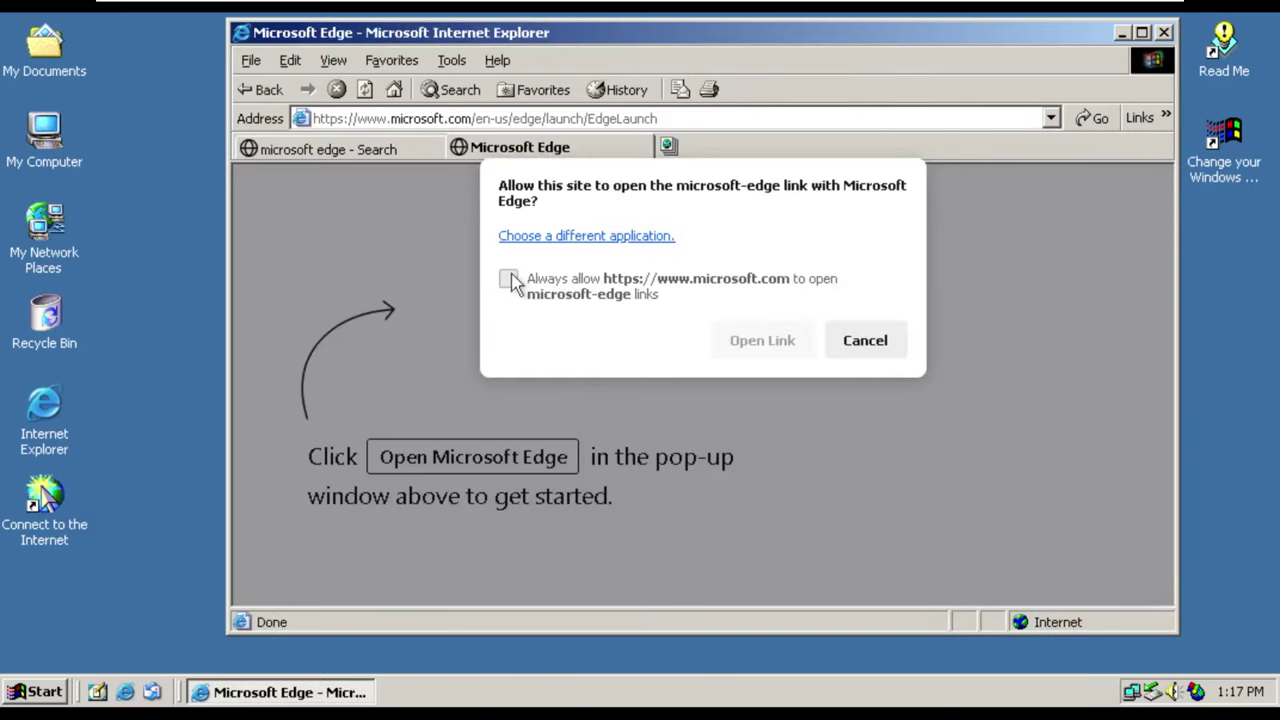
{"action": "left_click", "coordinate": [510, 283]}
{"action": "left_click", "coordinate": [790, 348]}
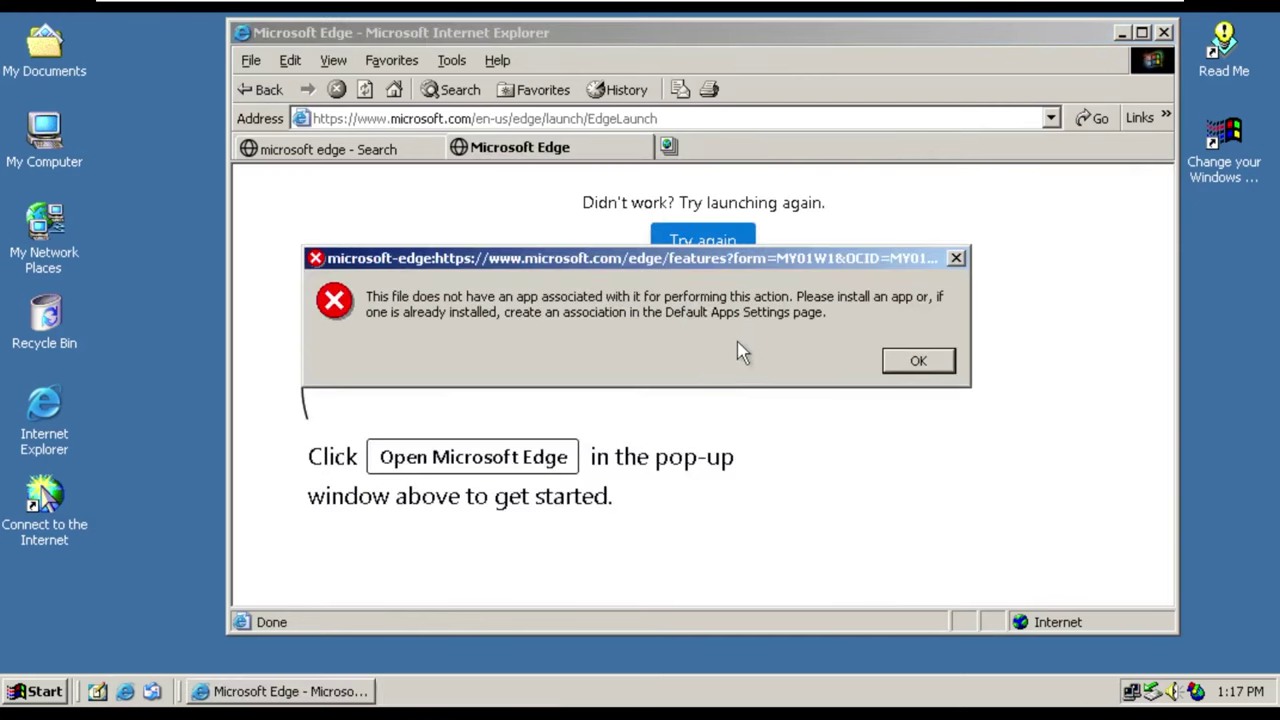
{"action": "left_click", "coordinate": [910, 361]}
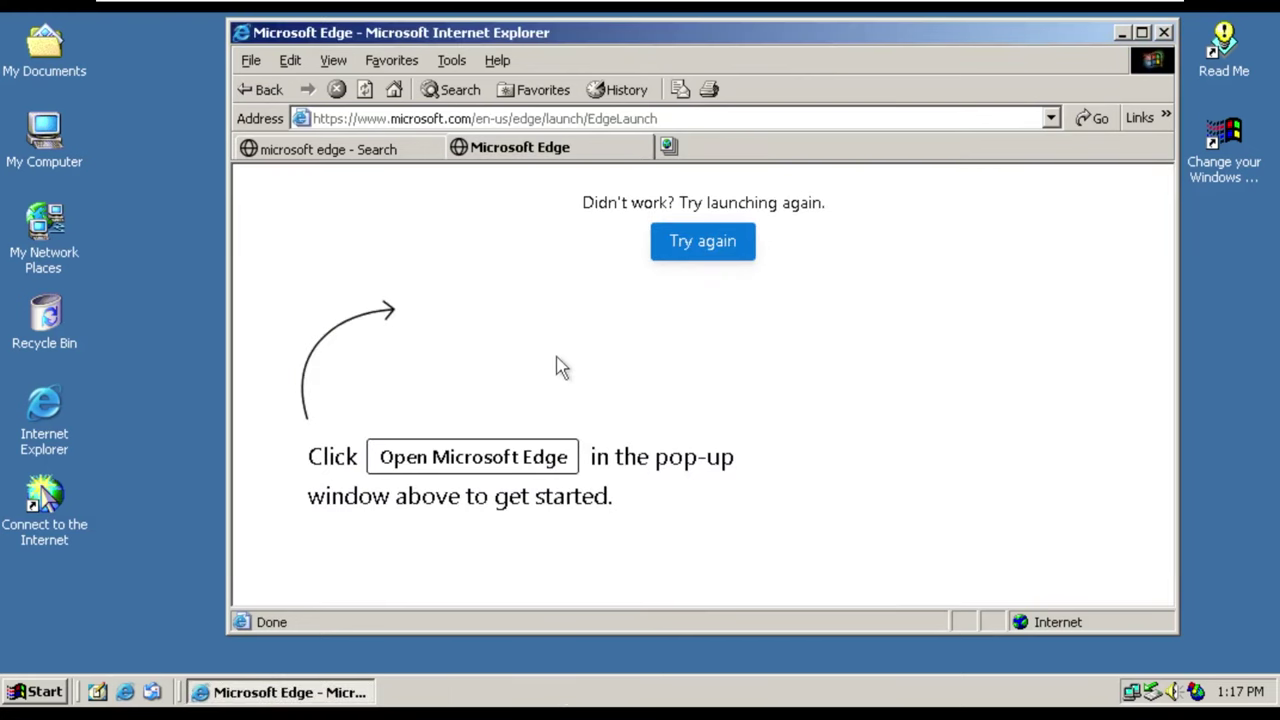
Step: Return to the search tab, maximize, load youtube.com, then close the browser
{"action": "left_click", "coordinate": [400, 148]}
{"action": "scroll", "coordinate": [583, 331], "scroll_direction": "down", "scroll_amount": 10}
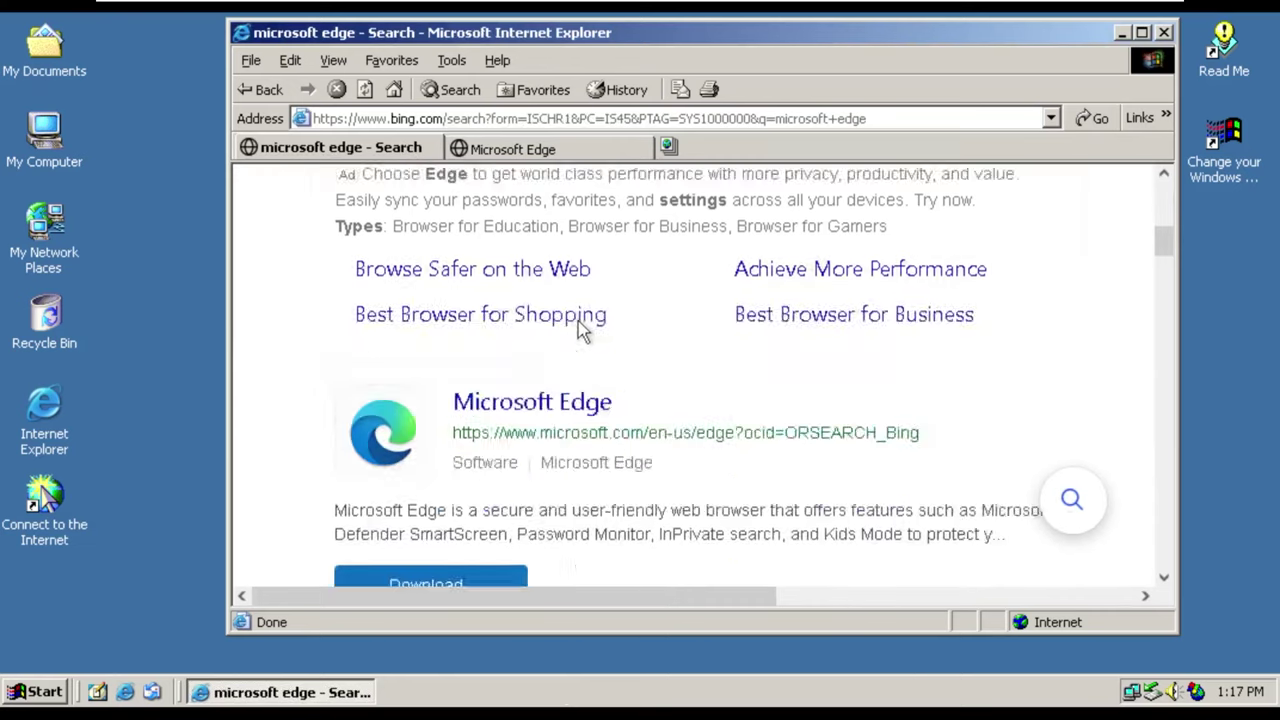
{"action": "left_click", "coordinate": [1141, 32]}
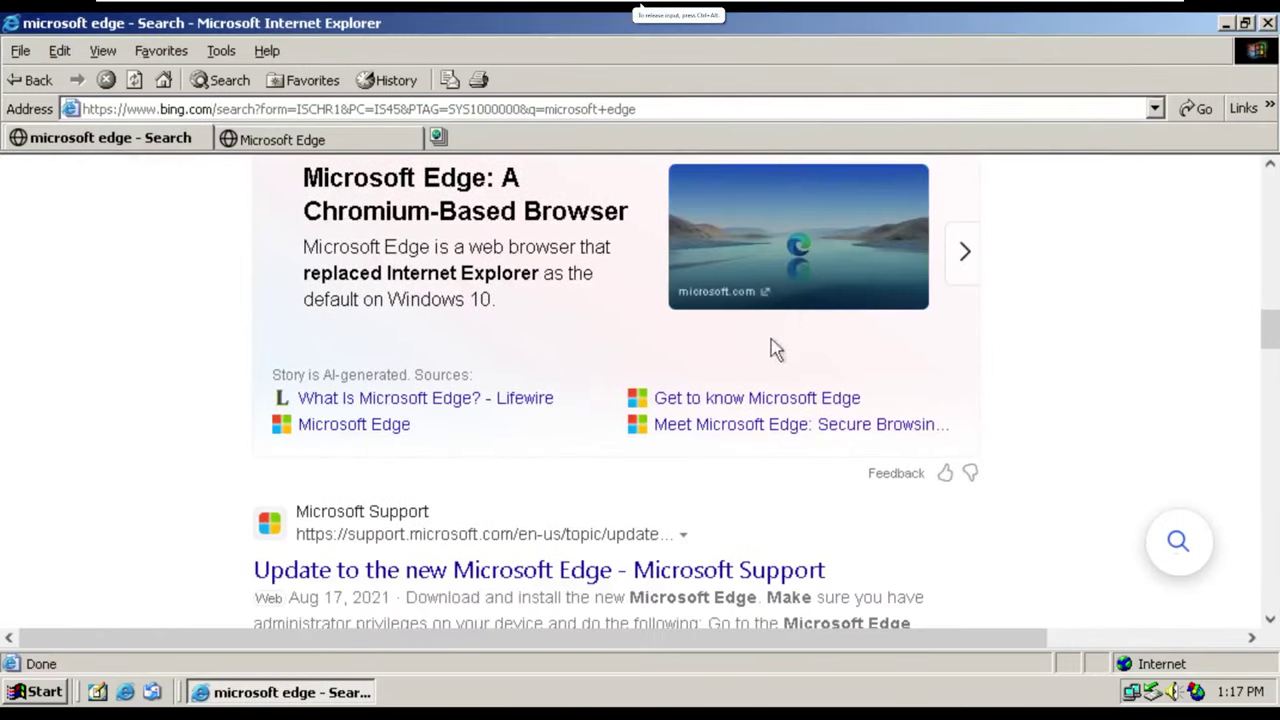
{"action": "scroll", "coordinate": [771, 349], "scroll_direction": "up", "scroll_amount": 10}
{"action": "left_click", "coordinate": [592, 108]}
{"action": "type", "text": "youtube.com"}
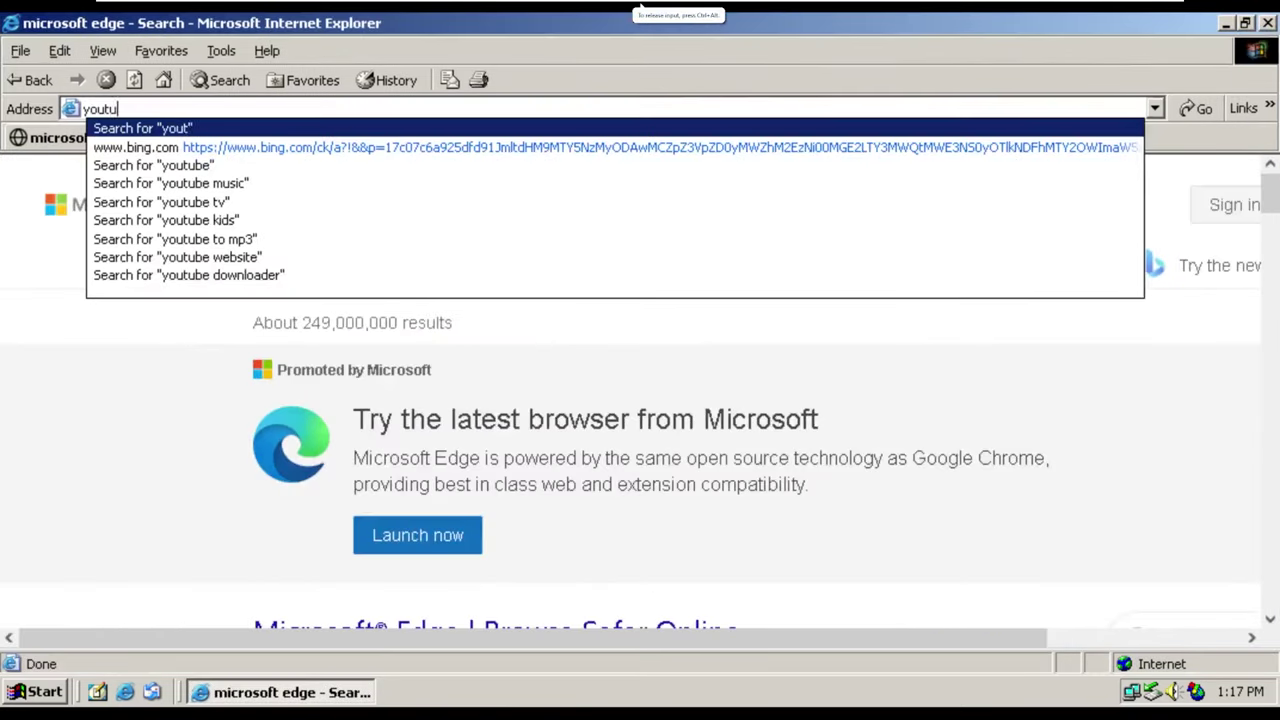
{"action": "key", "text": "Return"}
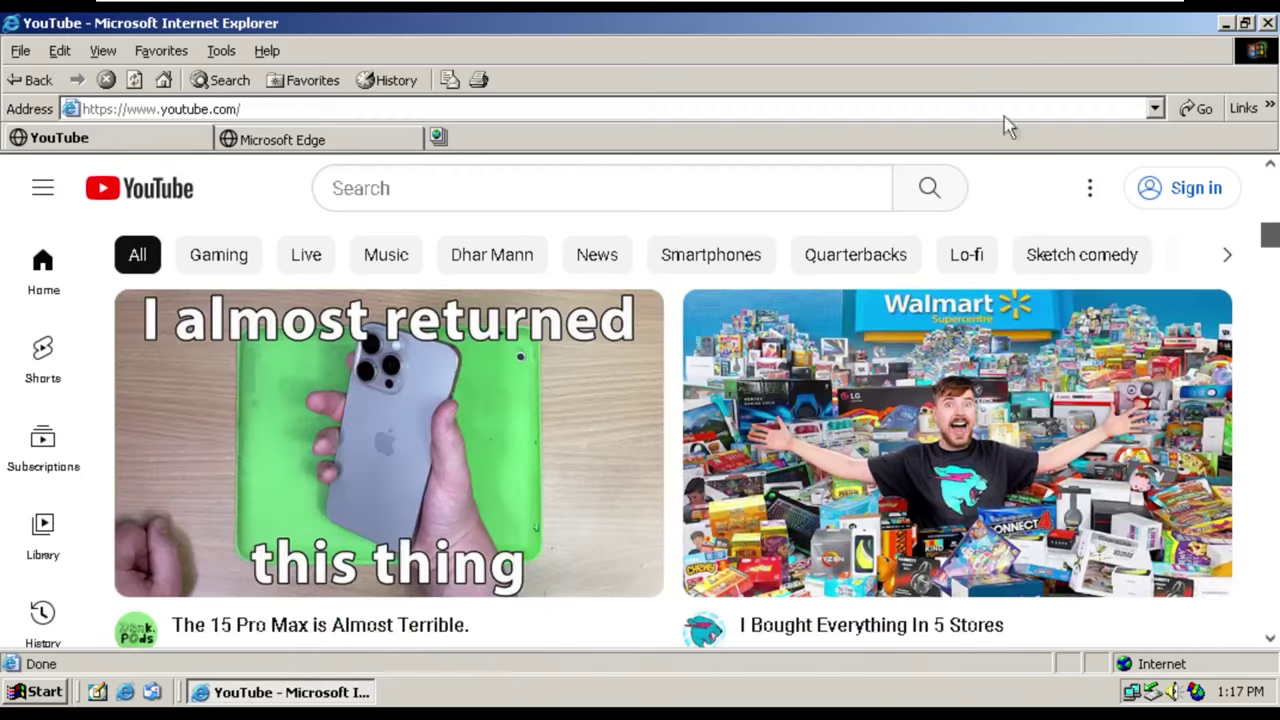
{"action": "left_click", "coordinate": [1264, 26]}
{"action": "left_click", "coordinate": [704, 282]}
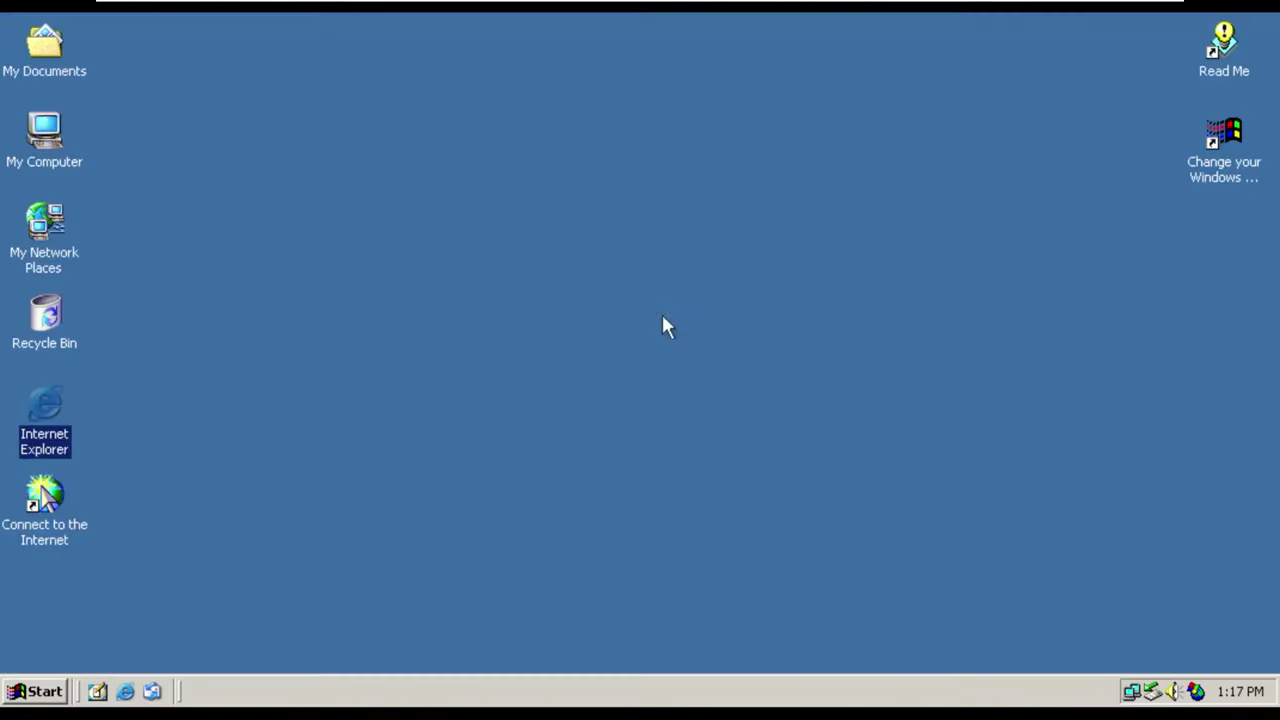
{"action": "left_click", "coordinate": [59, 498]}
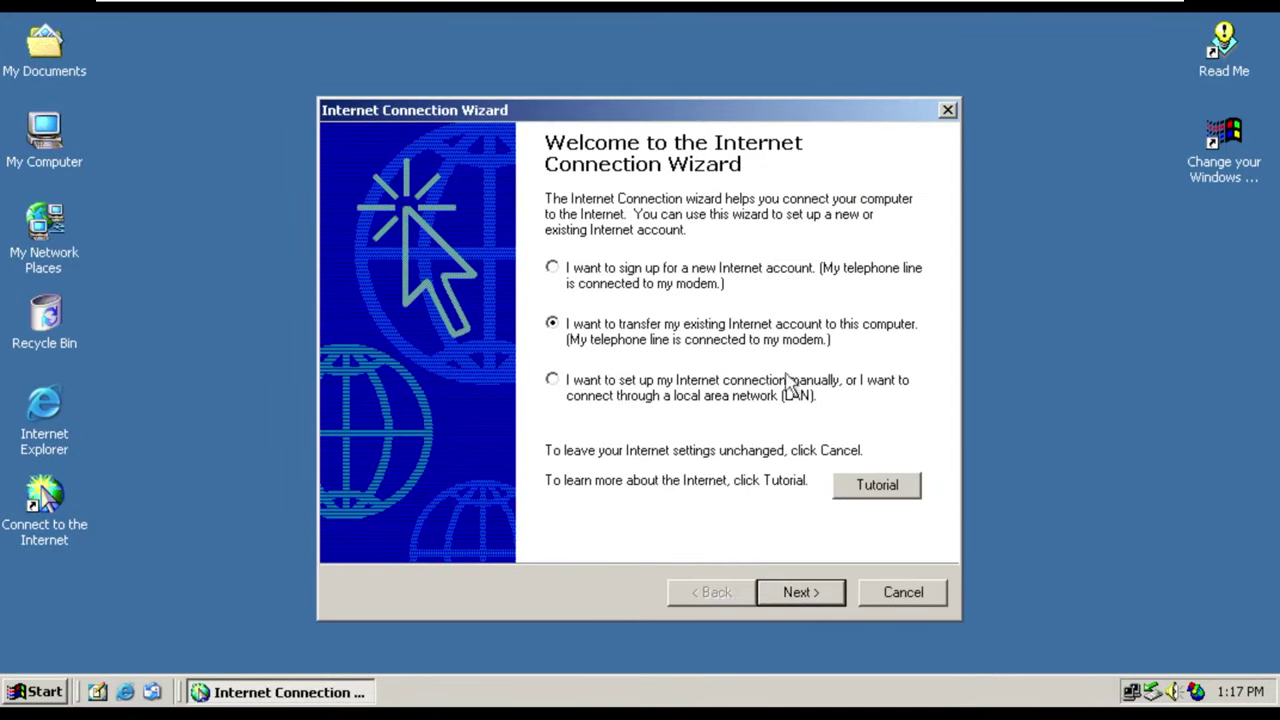
{"action": "left_click", "coordinate": [801, 592]}
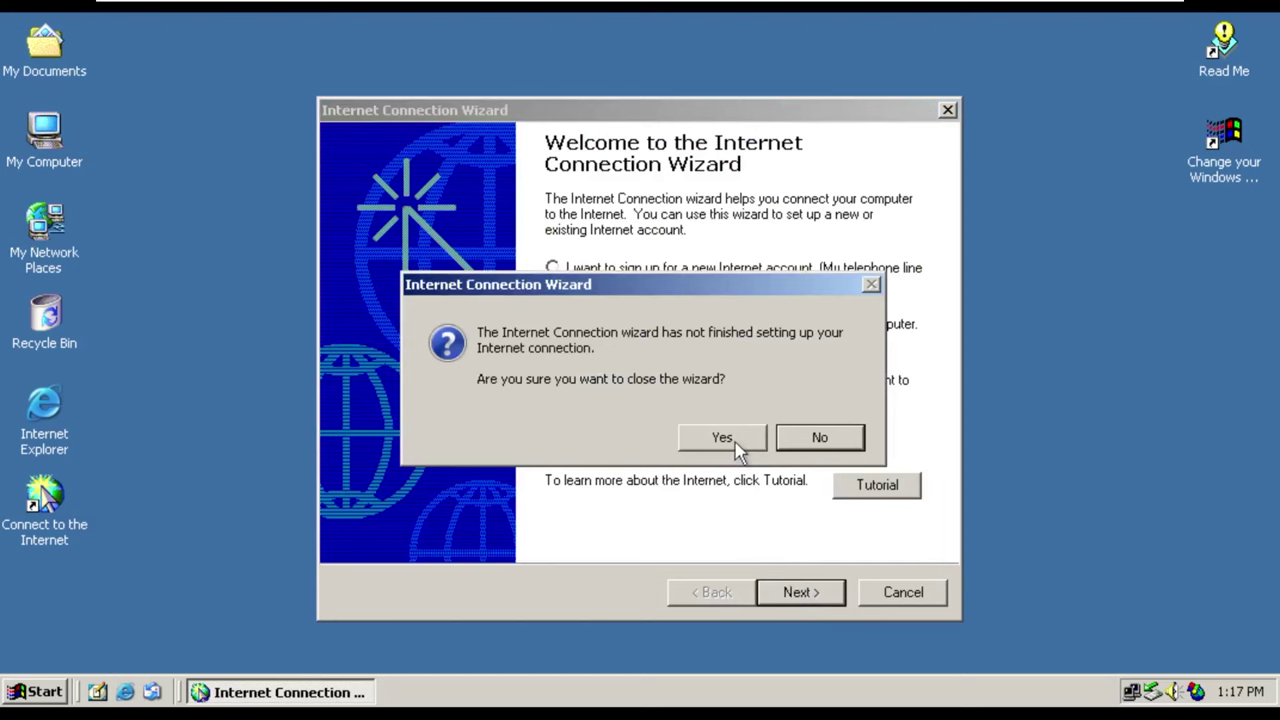
{"action": "left_click", "coordinate": [722, 438]}
{"action": "left_click", "coordinate": [615, 578]}
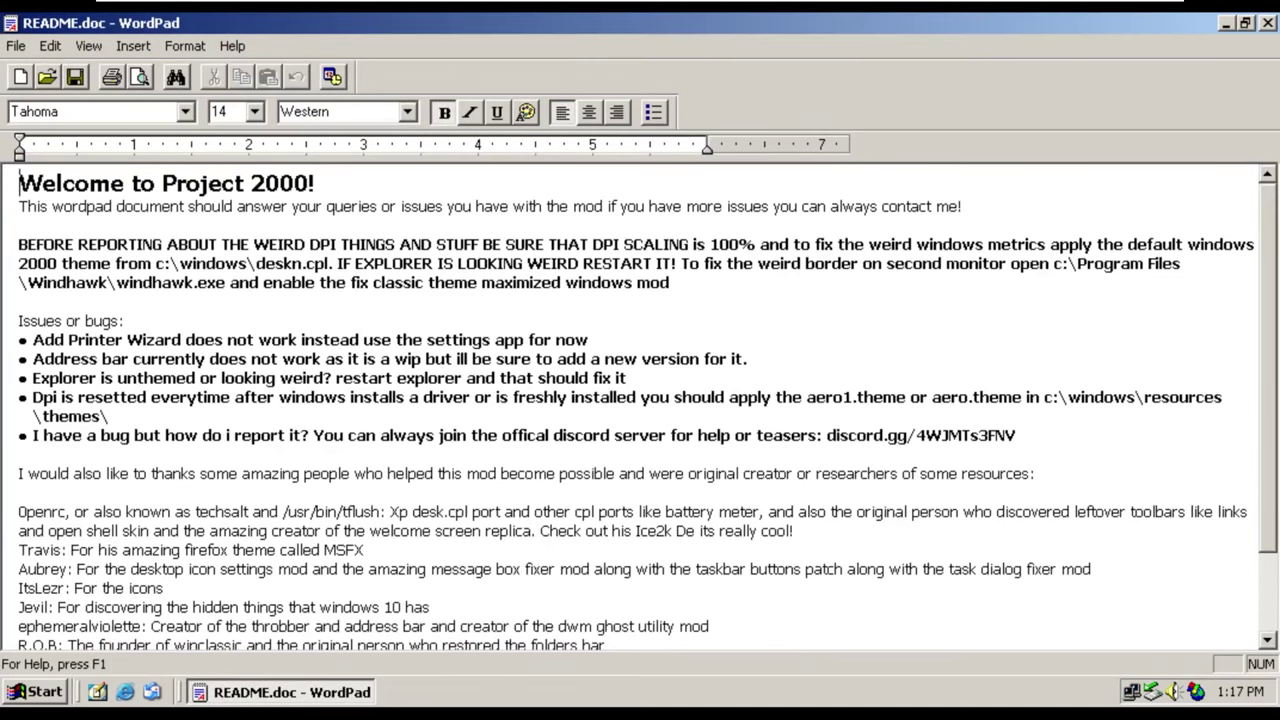
Step: Scroll README.doc past the Discord link, close WordPad, and launch Change your Windows Edition
{"action": "scroll", "coordinate": [648, 409], "scroll_direction": "down", "scroll_amount": 2}
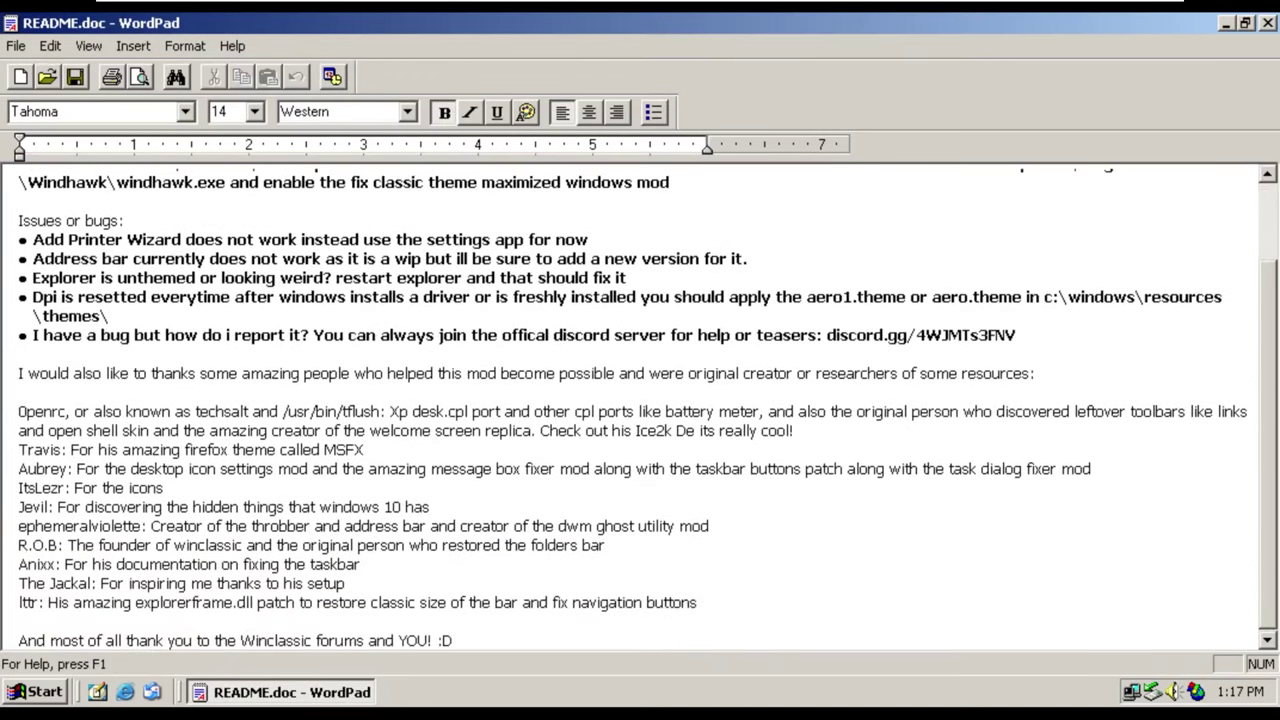
{"action": "left_click_drag", "start_coordinate": [297, 335], "coordinate": [127, 239]}
{"action": "left_click", "coordinate": [127, 239]}
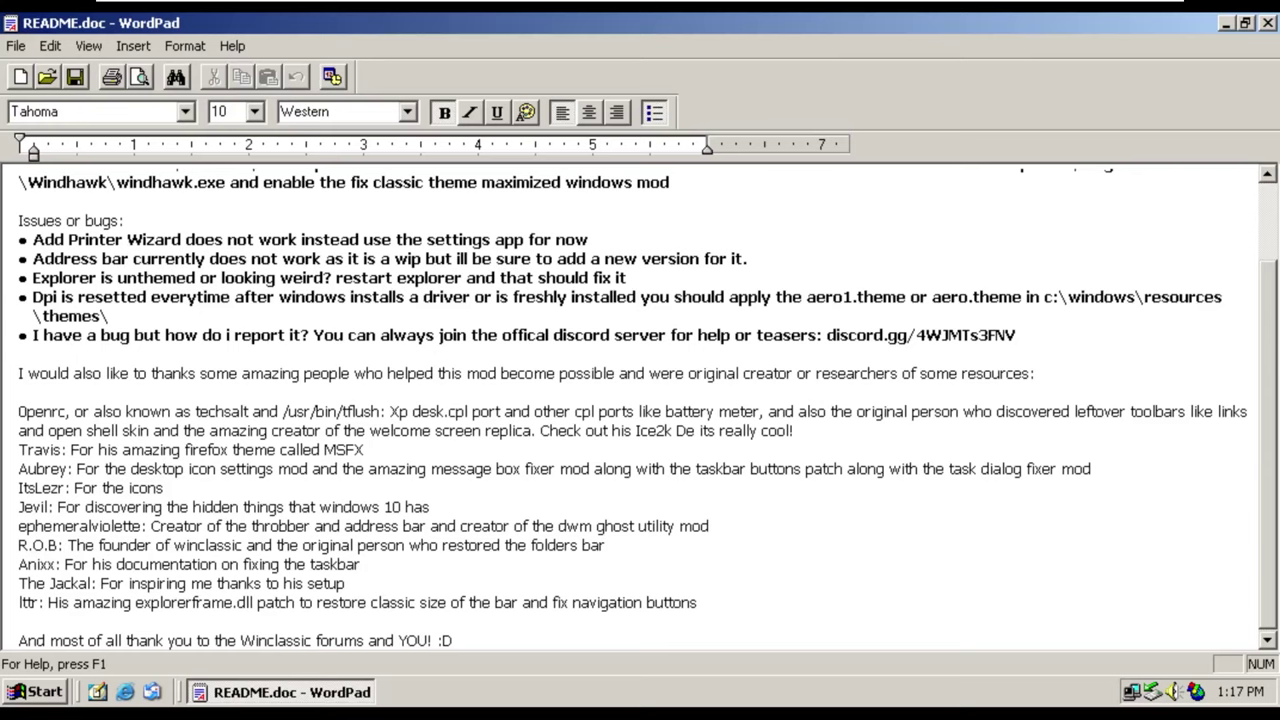
{"action": "left_click_drag", "start_coordinate": [823, 335], "coordinate": [1016, 335]}
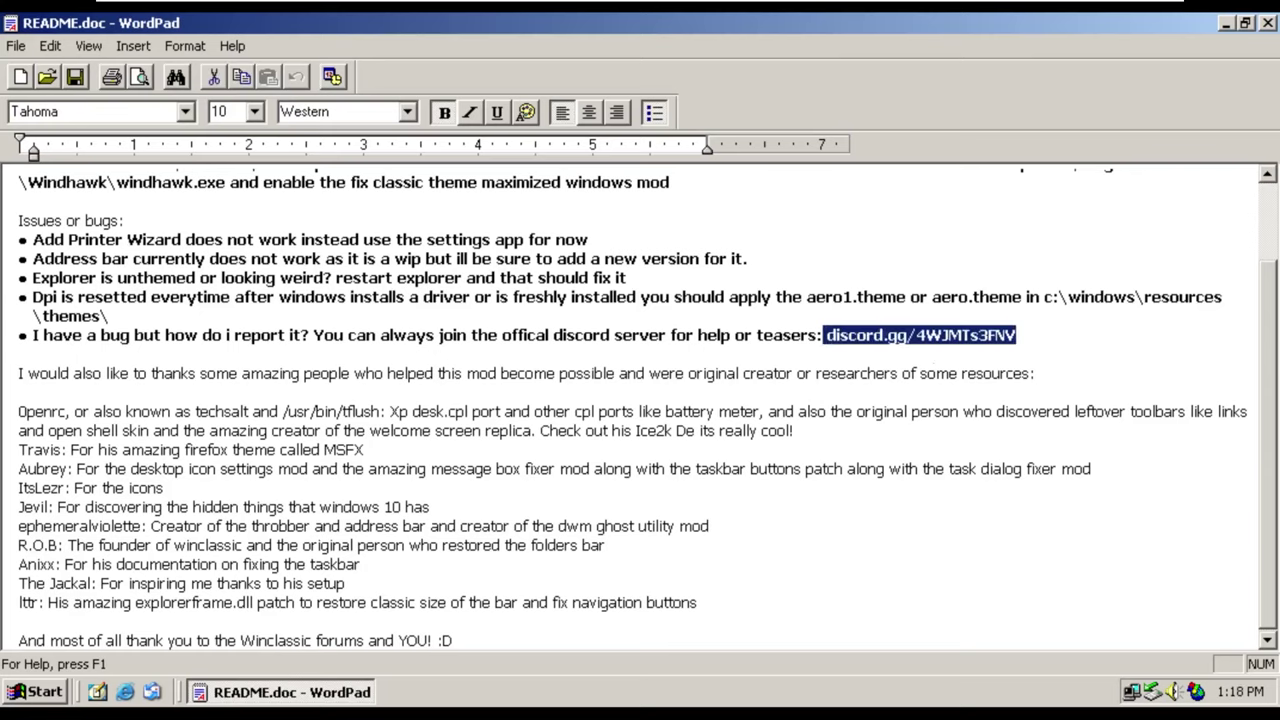
{"action": "left_click", "coordinate": [362, 564]}
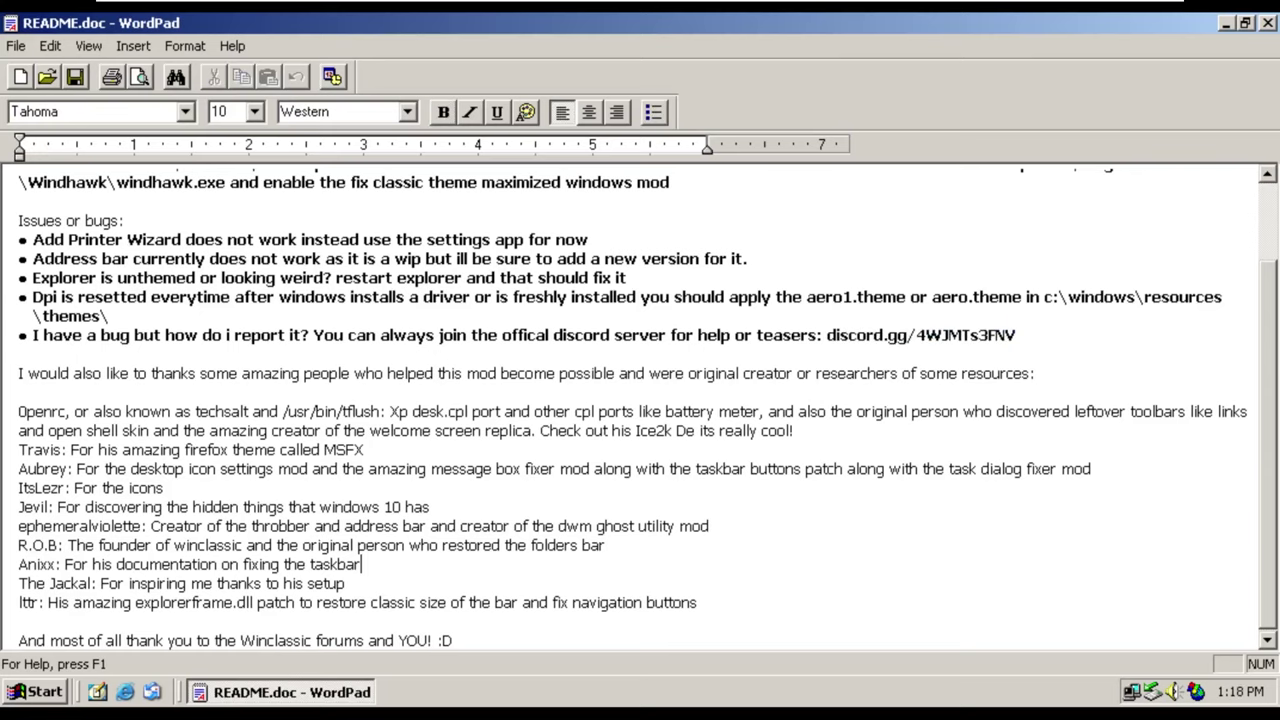
{"action": "left_click", "coordinate": [1268, 23]}
{"action": "double_click", "coordinate": [1224, 136]}
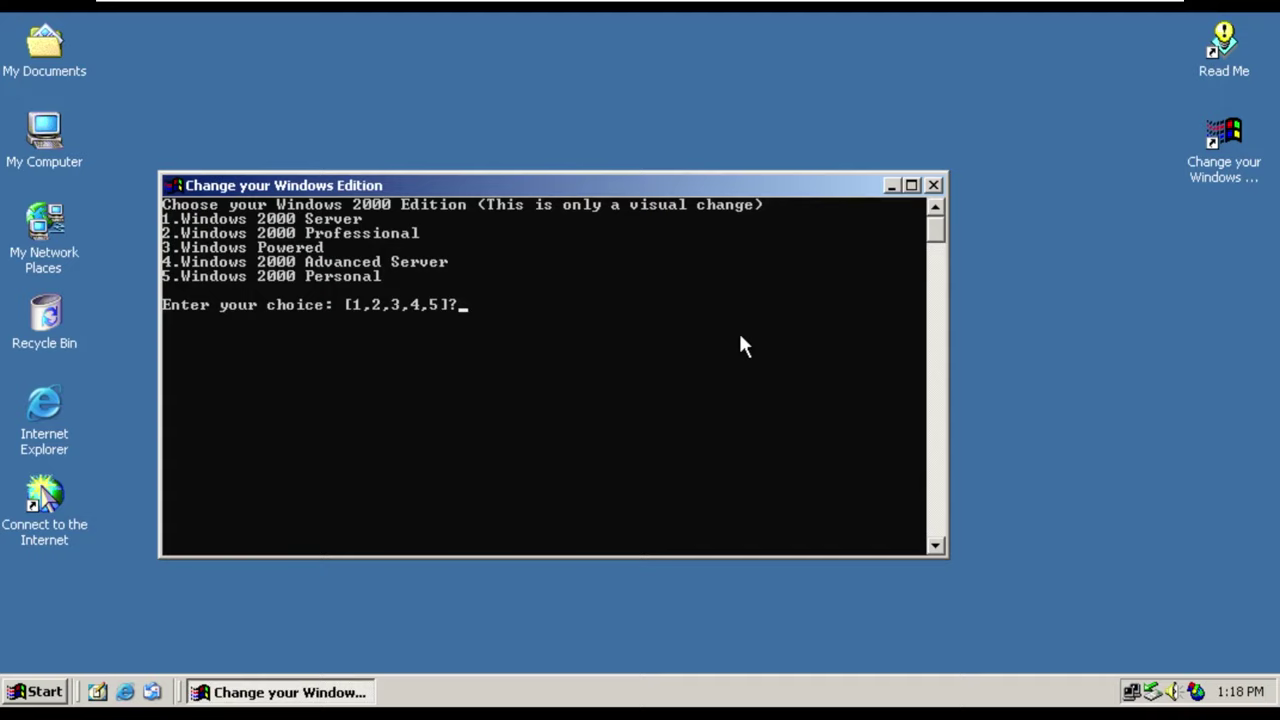
Step: Close the Change Windows Edition console without choosing an edition
{"action": "left_click", "coordinate": [932, 185]}
{"action": "left_click", "coordinate": [40, 692]}
{"action": "left_click", "coordinate": [371, 485]}
{"action": "left_click", "coordinate": [371, 485]}
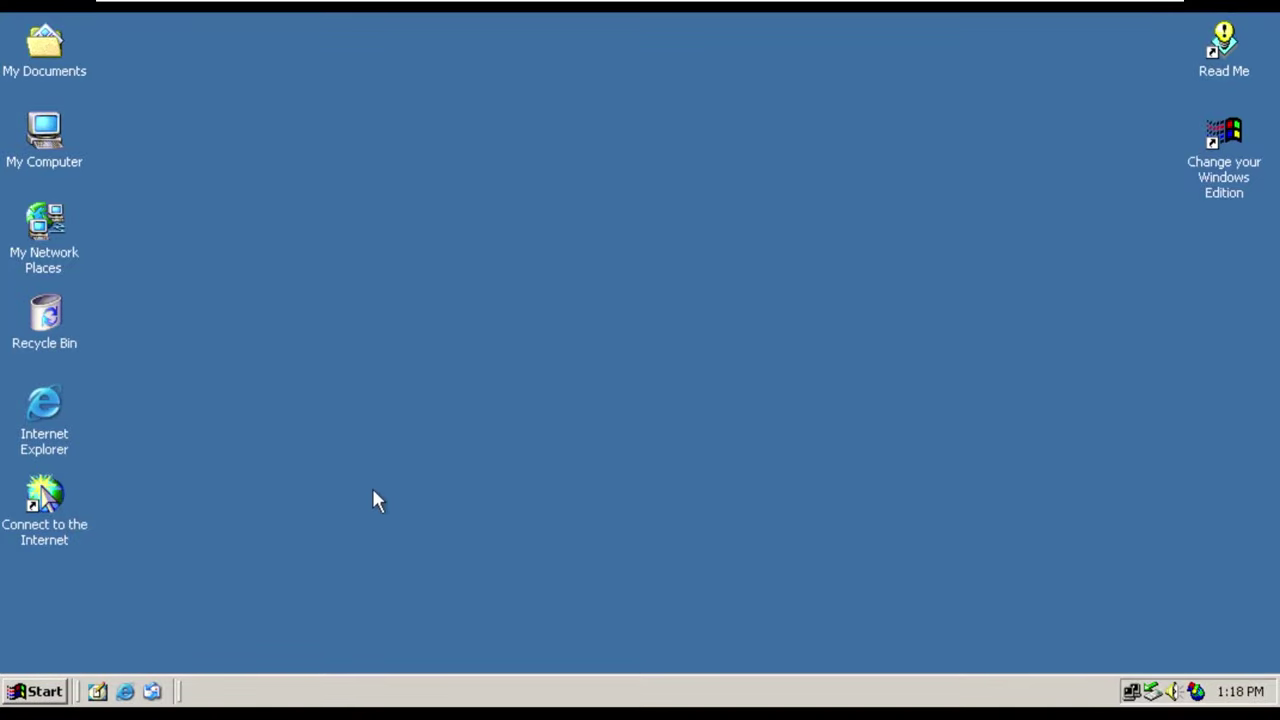
Step: Rerun winver to view Version 5.0 Build 2195, Service Pack 4, then dismiss it
{"action": "key", "text": "super+r"}
{"action": "key", "text": "Return"}
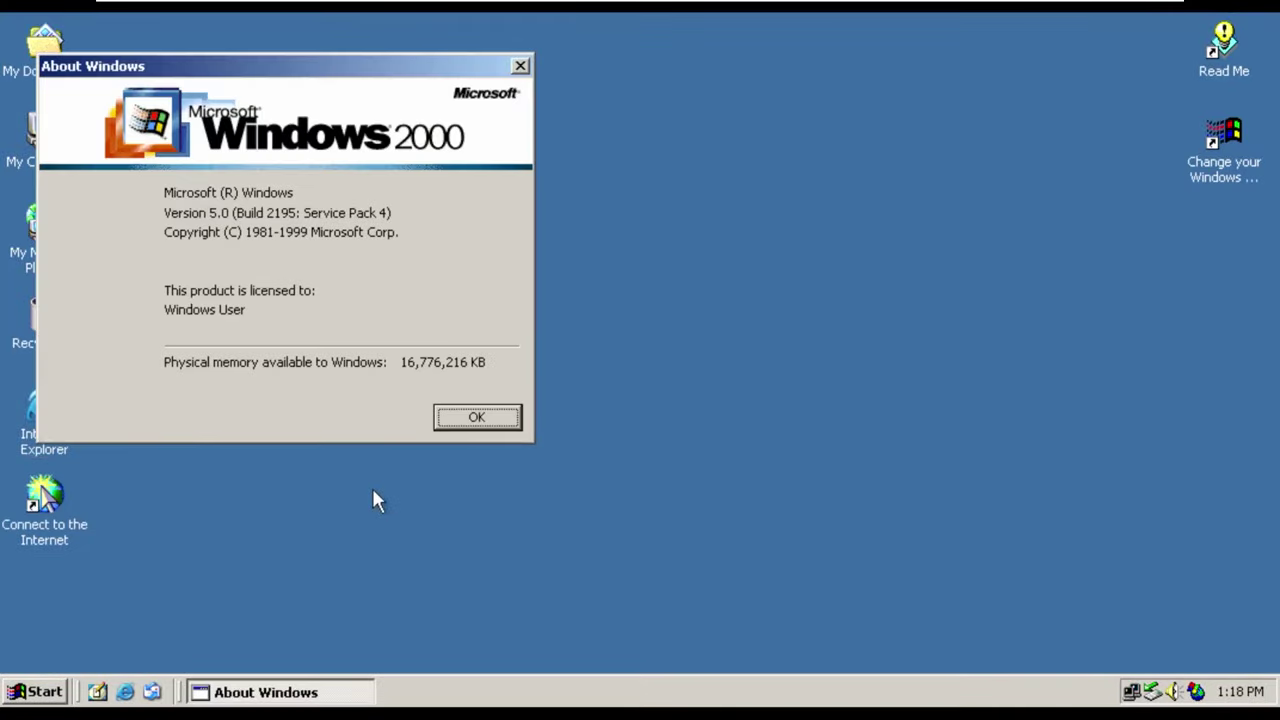
{"action": "left_click", "coordinate": [483, 416]}
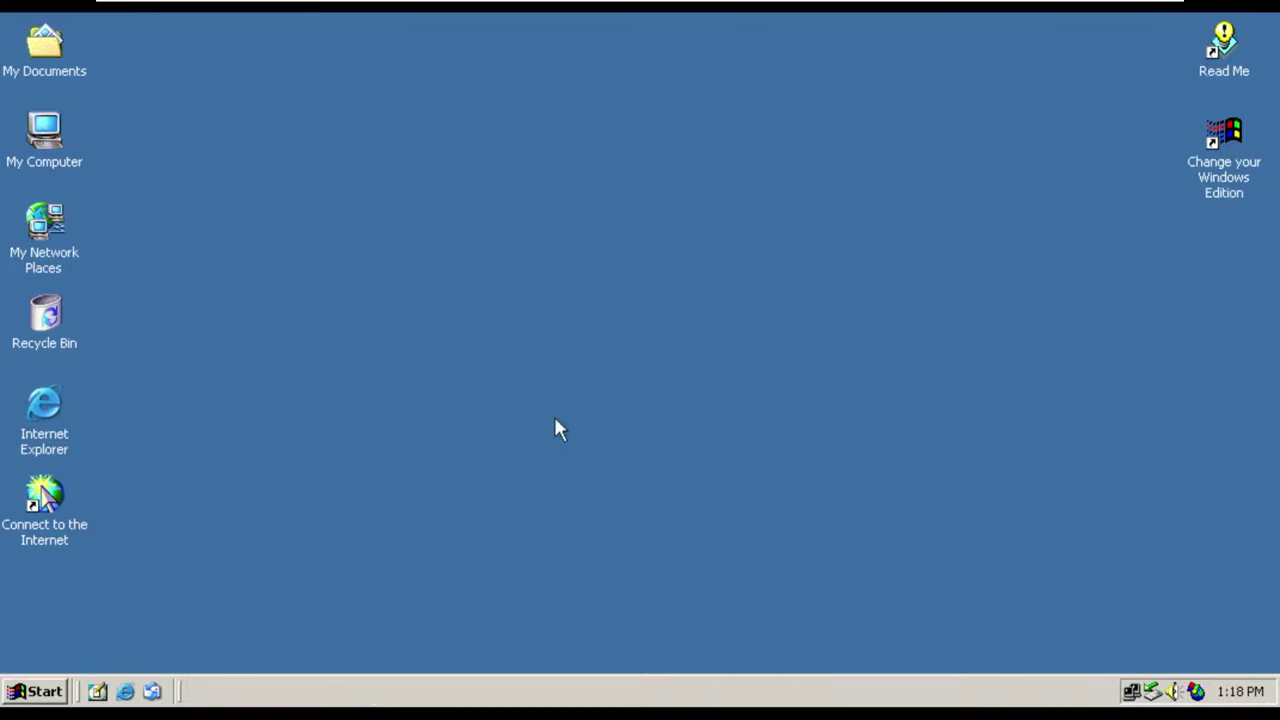
Step: Launch Windows Update from Start twice, closing the YouTube-loaded browser and both tabs each time
{"action": "left_click", "coordinate": [40, 691]}
{"action": "left_click", "coordinate": [170, 327]}
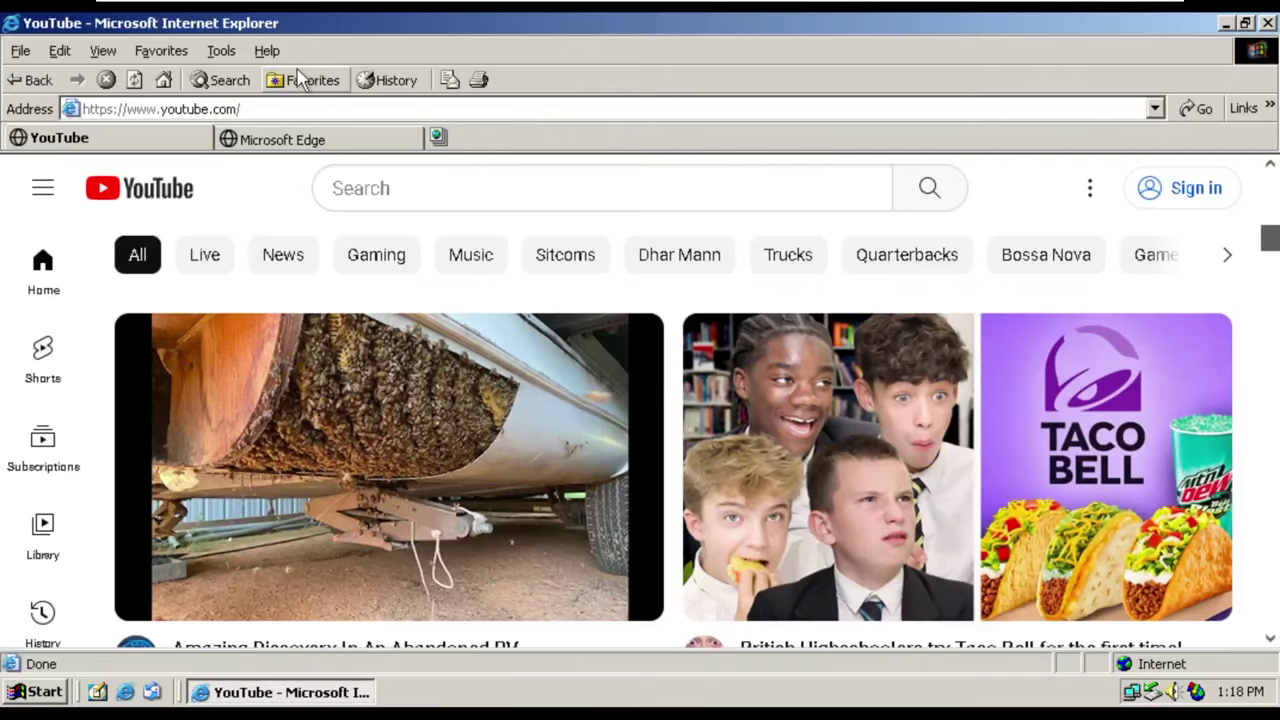
{"action": "left_click", "coordinate": [1266, 24]}
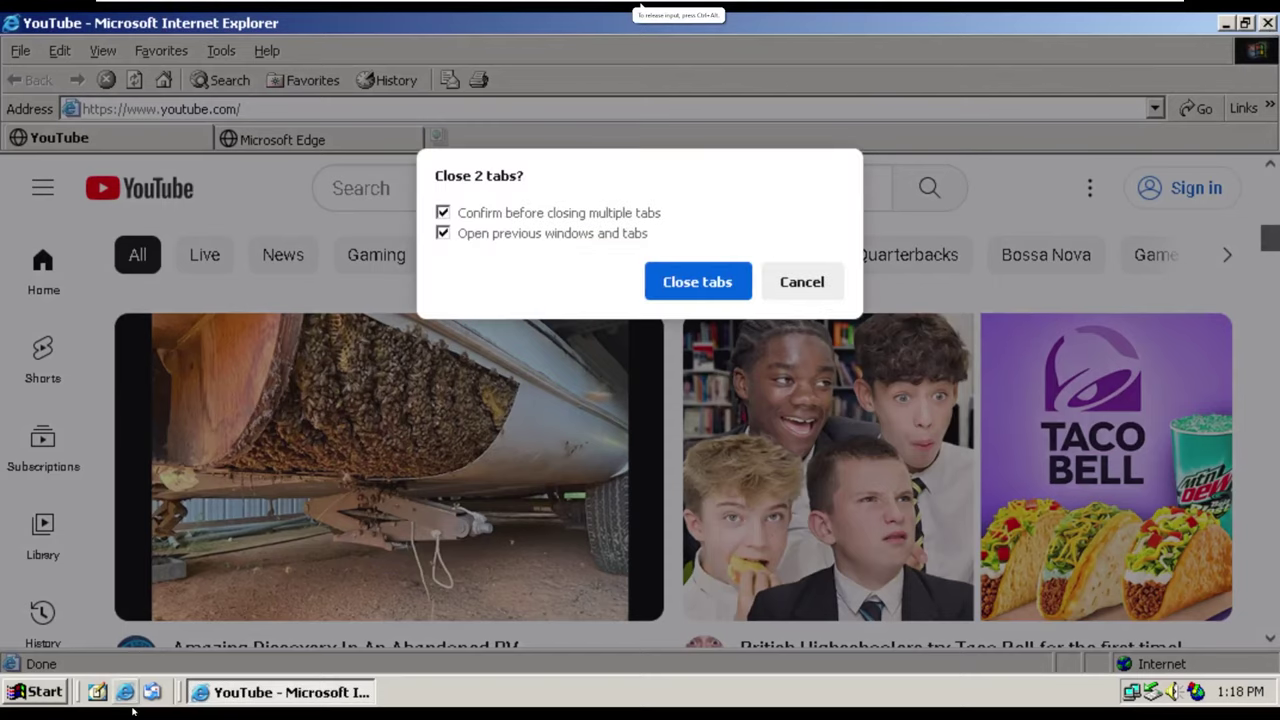
{"action": "left_click", "coordinate": [690, 284]}
{"action": "left_click", "coordinate": [40, 690]}
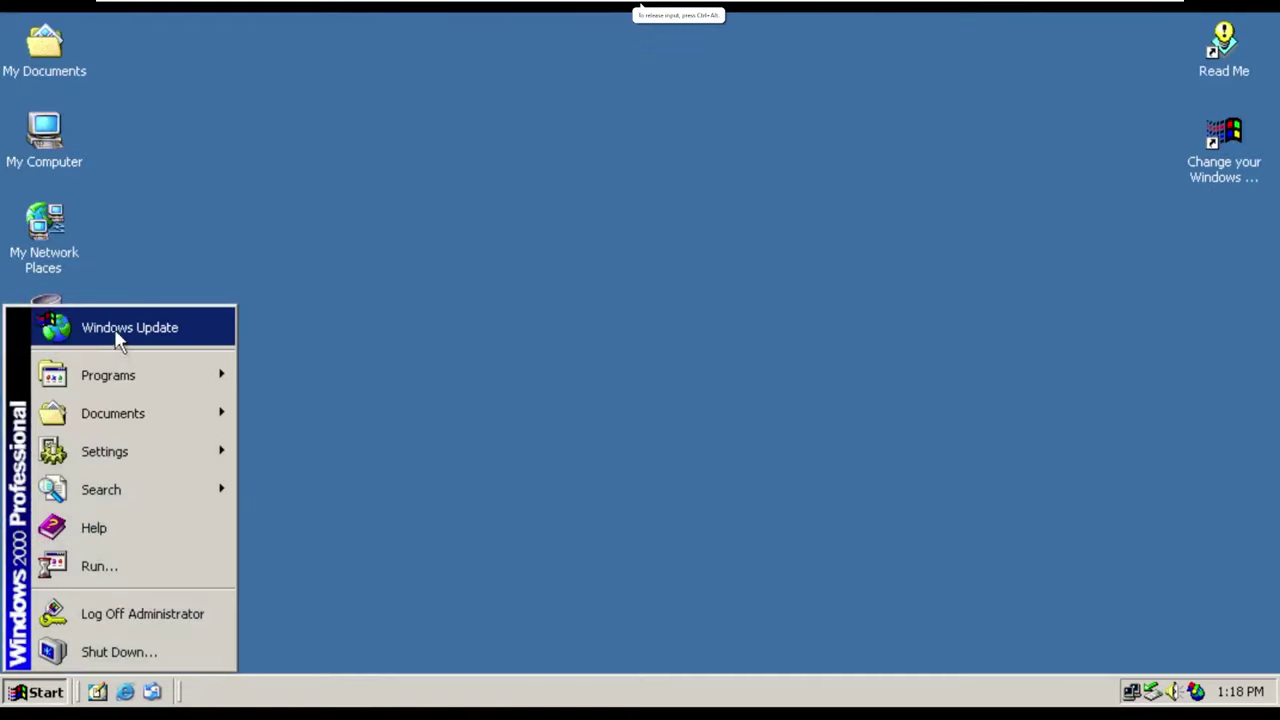
{"action": "left_click", "coordinate": [114, 330]}
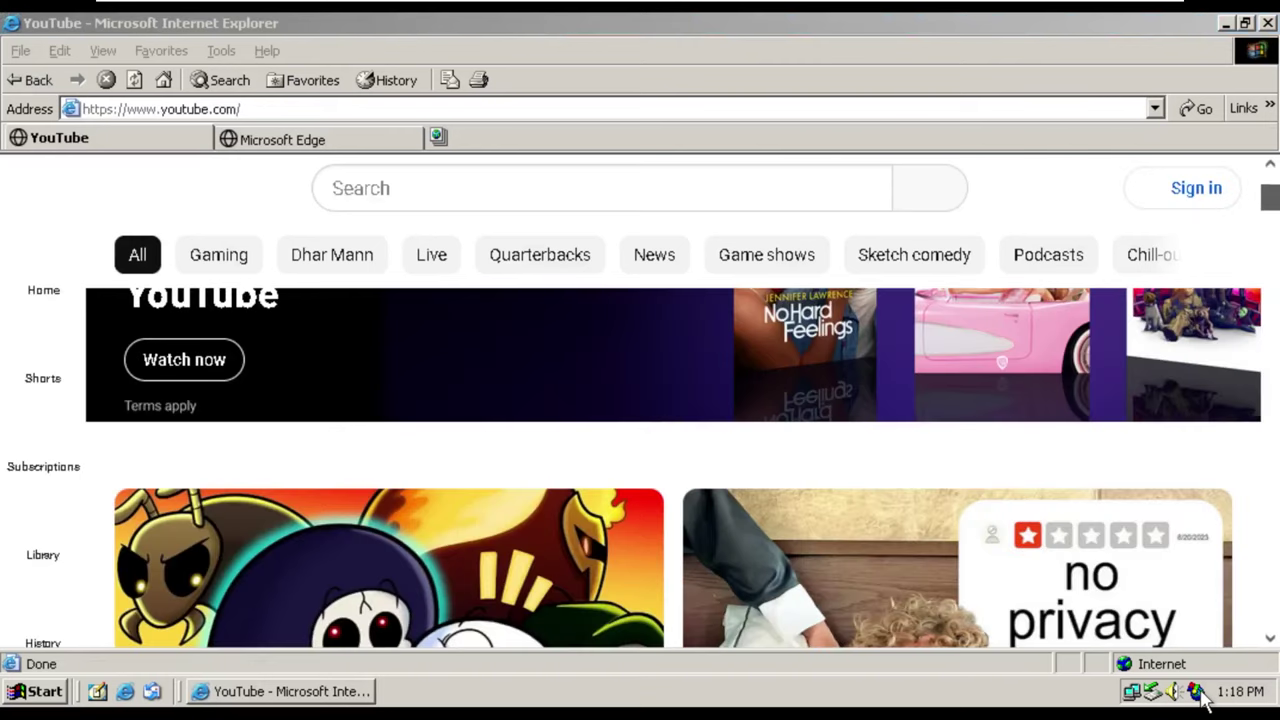
{"action": "left_click", "coordinate": [1267, 22]}
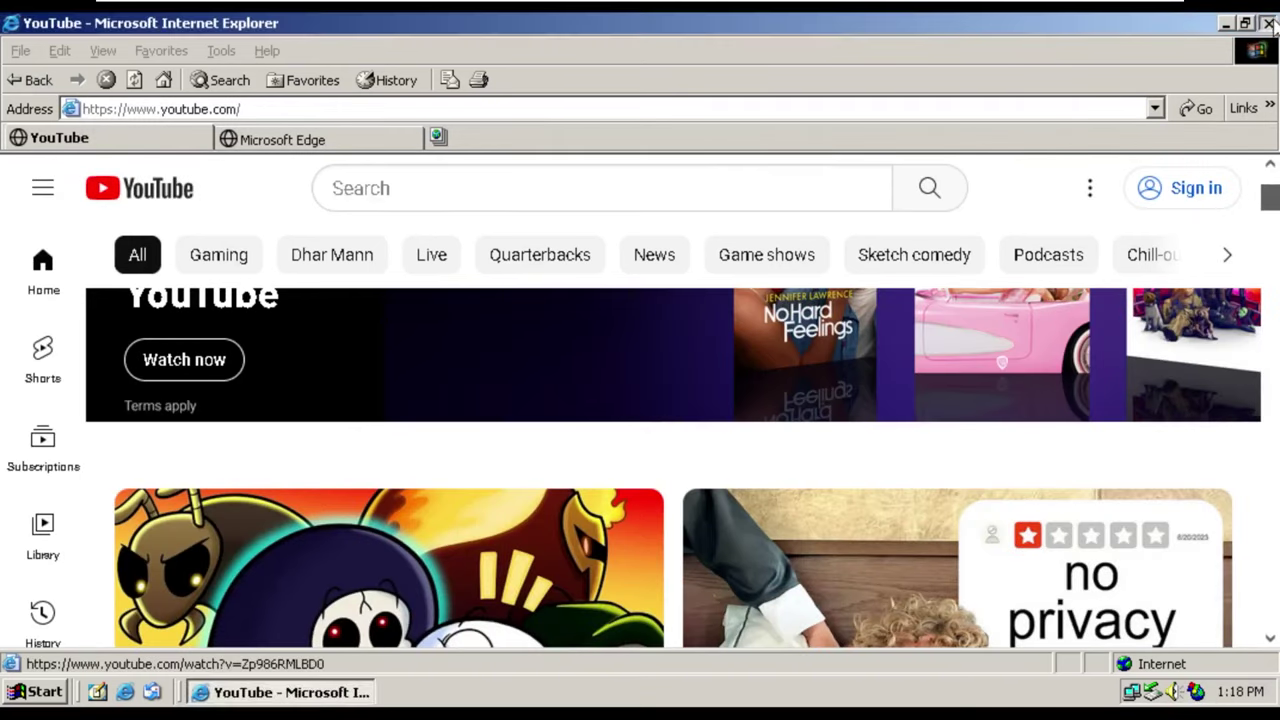
Step: Confirm closing both browser tabs and launch FreeCell from Start > Programs > Accessories > Games
{"action": "left_click", "coordinate": [697, 284]}
{"action": "left_click", "coordinate": [35, 691]}
{"action": "mouse_move", "coordinate": [163, 390]}
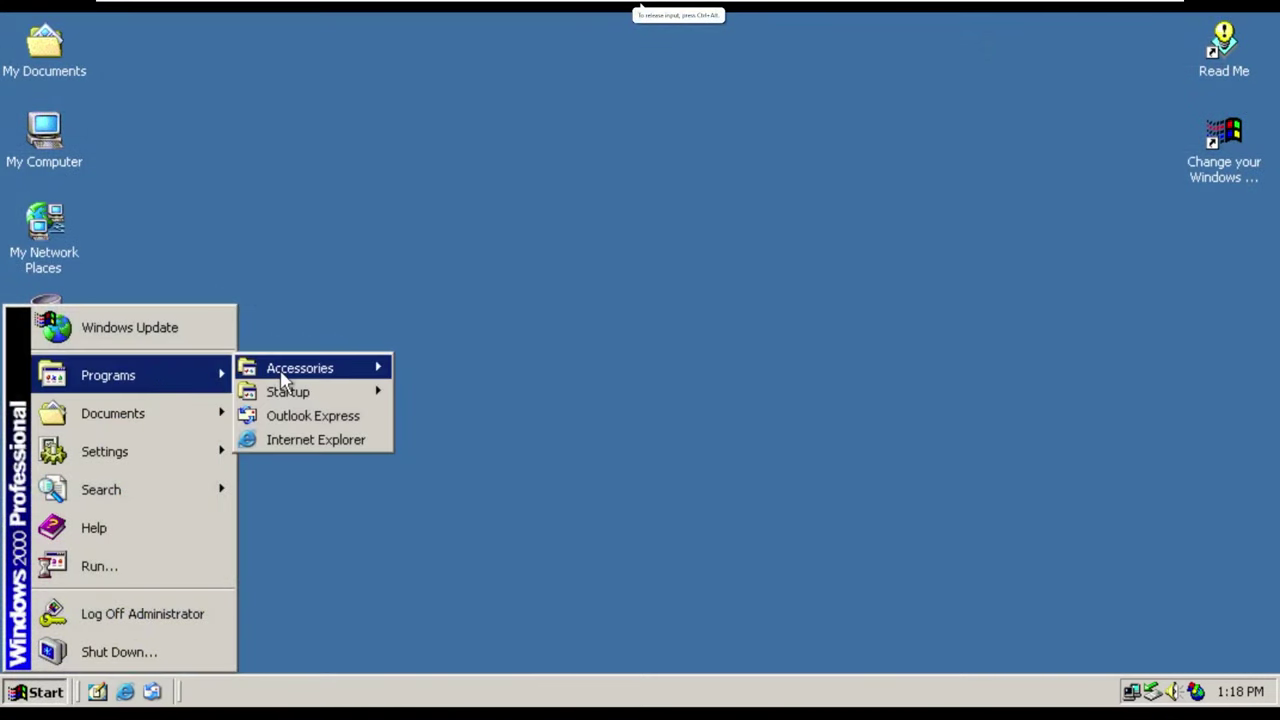
{"action": "mouse_move", "coordinate": [283, 378]}
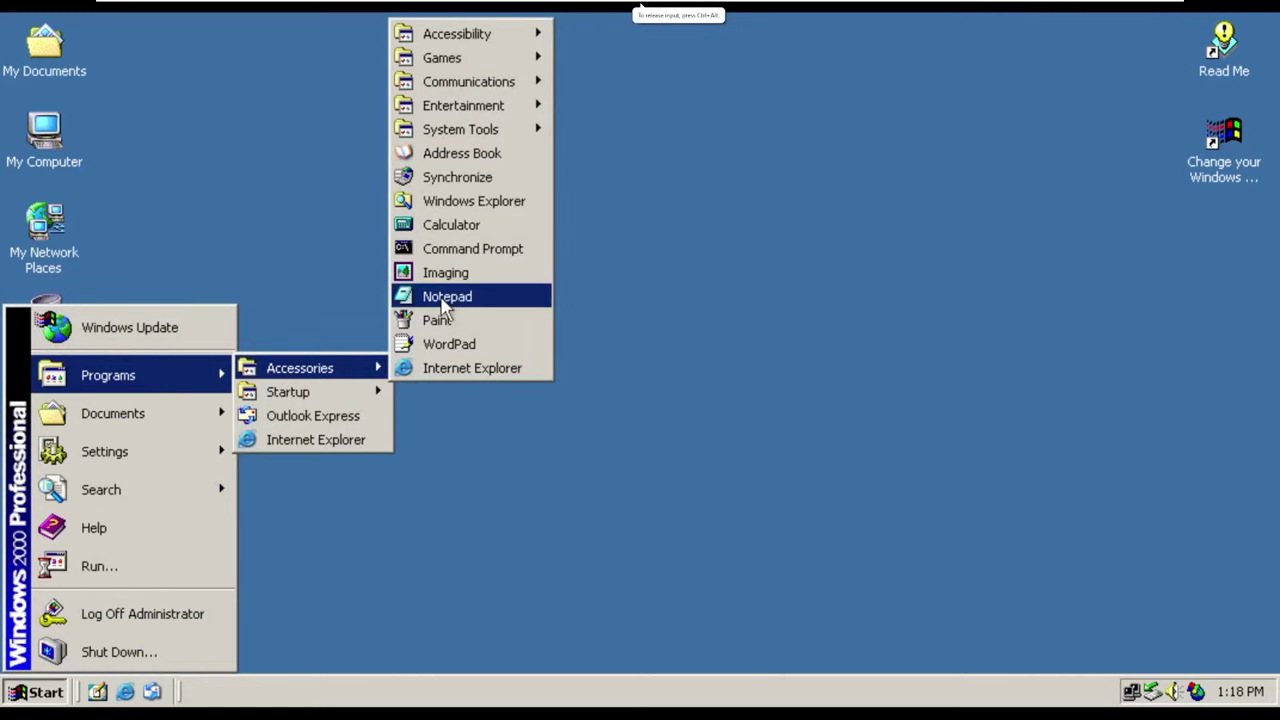
{"action": "mouse_move", "coordinate": [455, 40]}
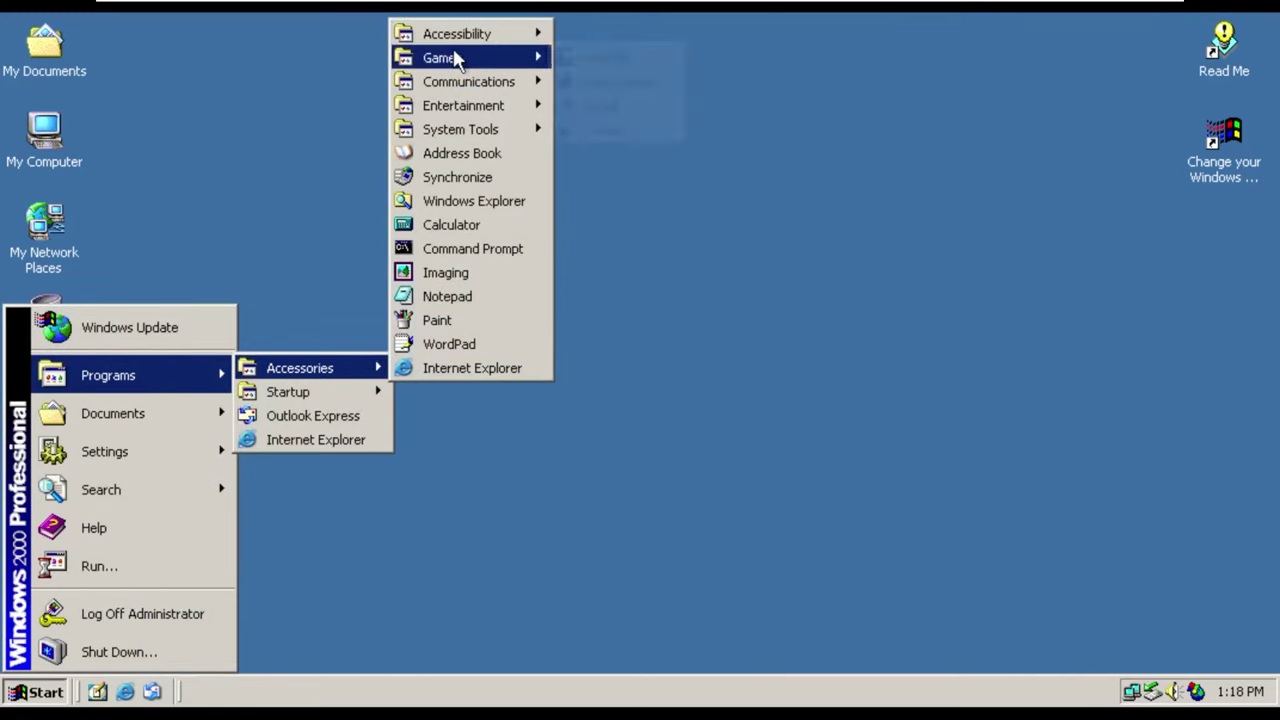
{"action": "mouse_move", "coordinate": [520, 56]}
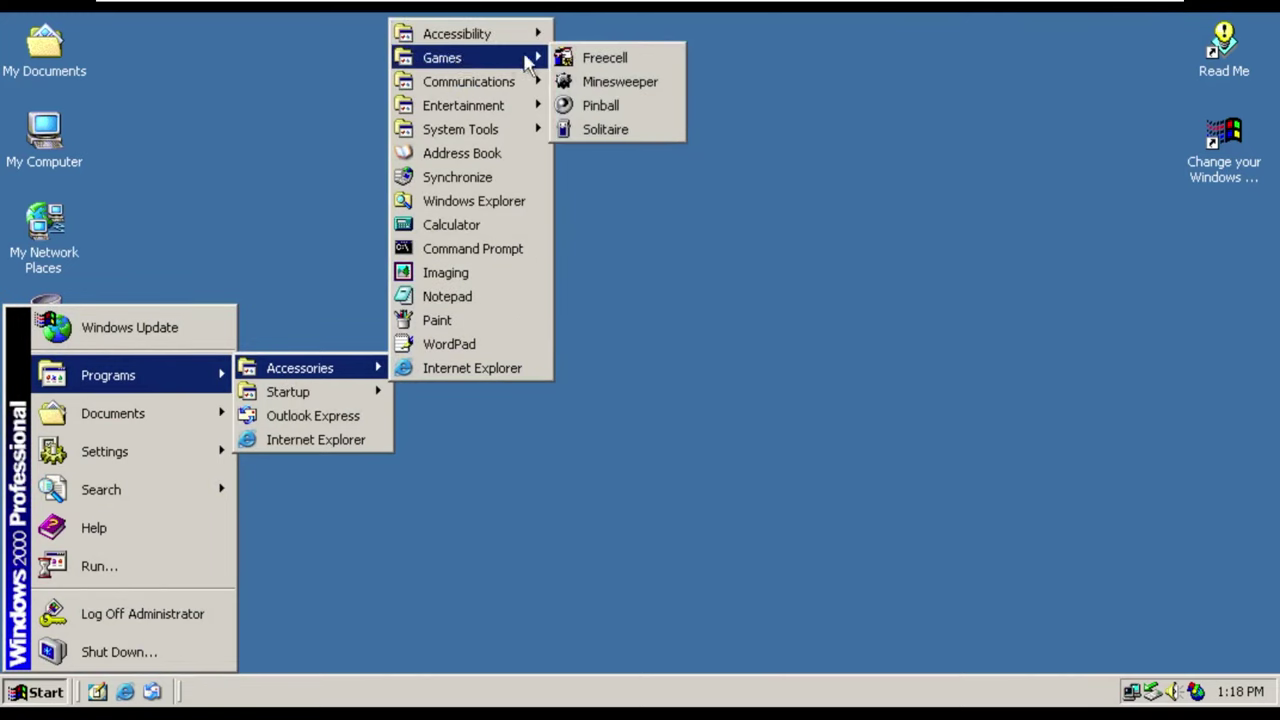
{"action": "left_click", "coordinate": [596, 57]}
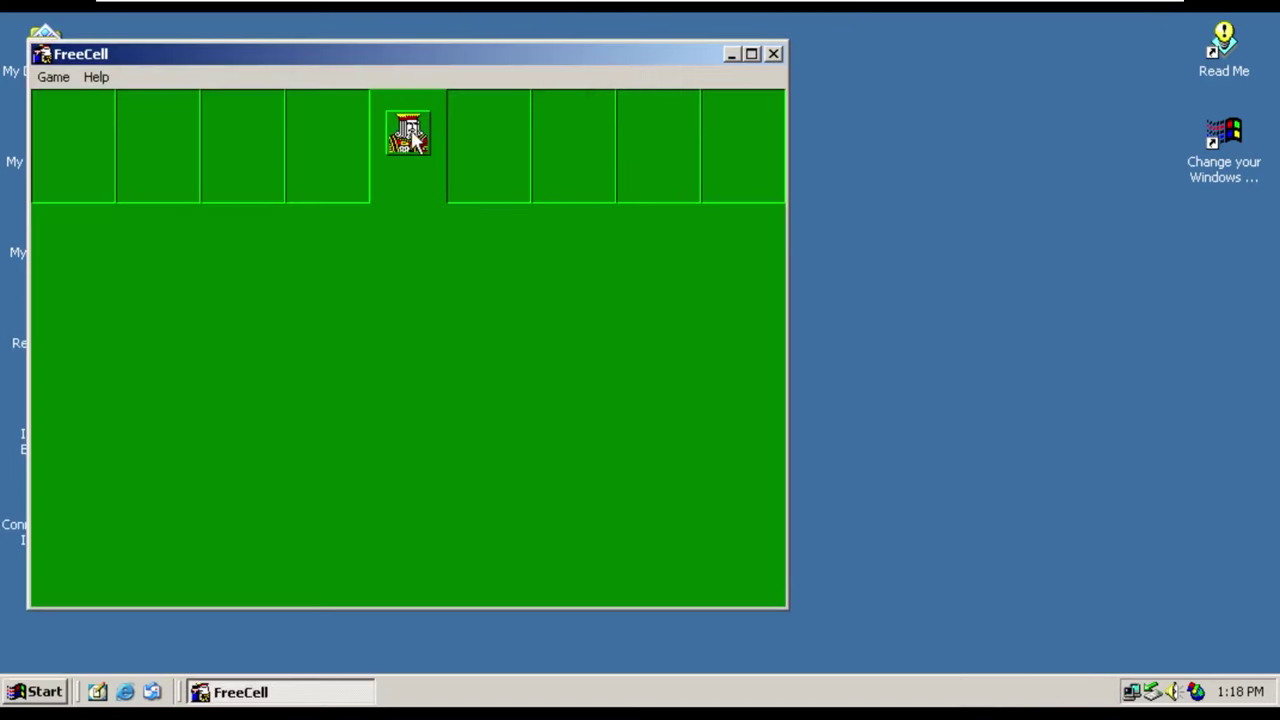
Step: Look through FreeCell's Game and Help menus, then close the game
{"action": "left_click", "coordinate": [53, 77]}
{"action": "left_click", "coordinate": [380, 128]}
{"action": "left_click", "coordinate": [53, 77]}
{"action": "left_click", "coordinate": [773, 53]}
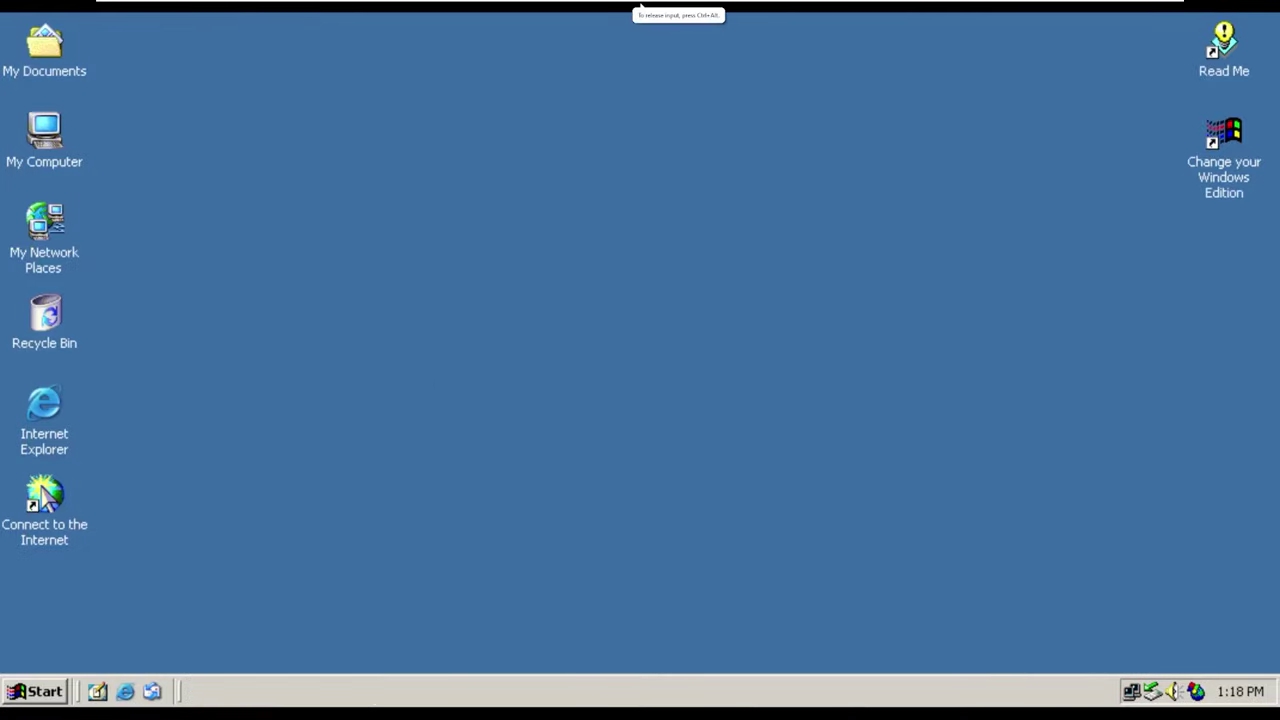
{"action": "left_click", "coordinate": [30, 692]}
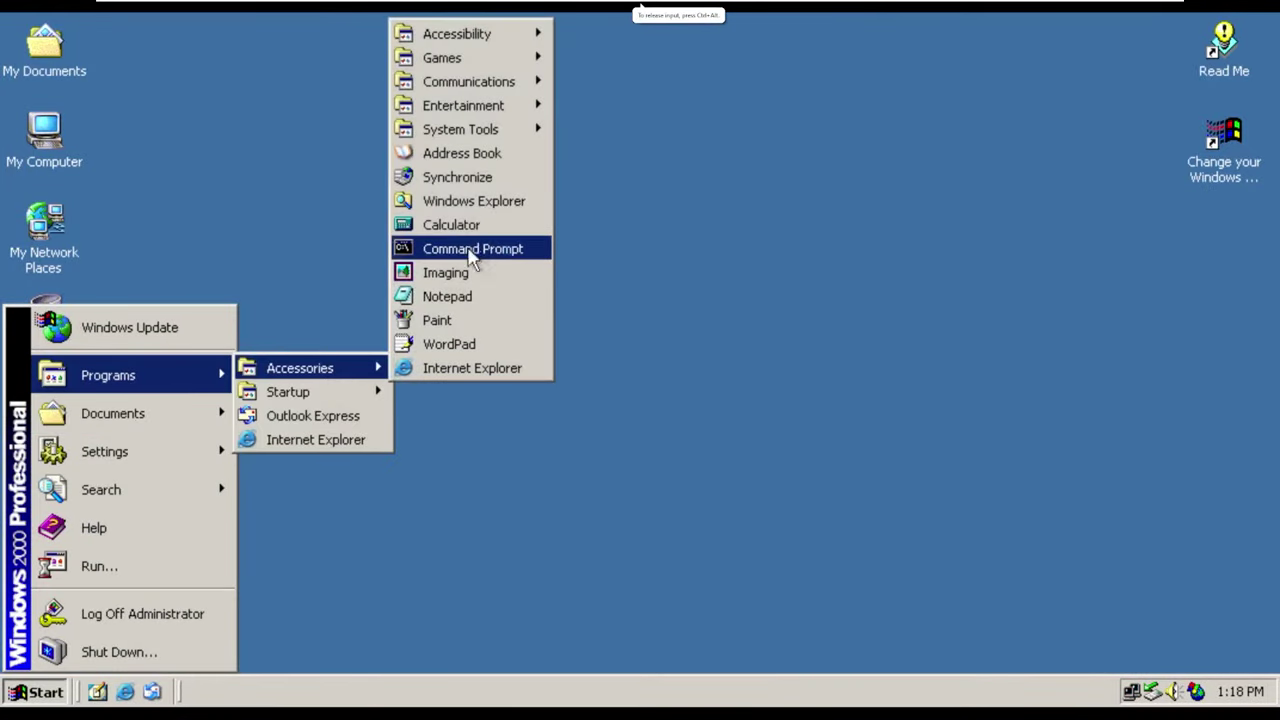
{"action": "mouse_move", "coordinate": [484, 92]}
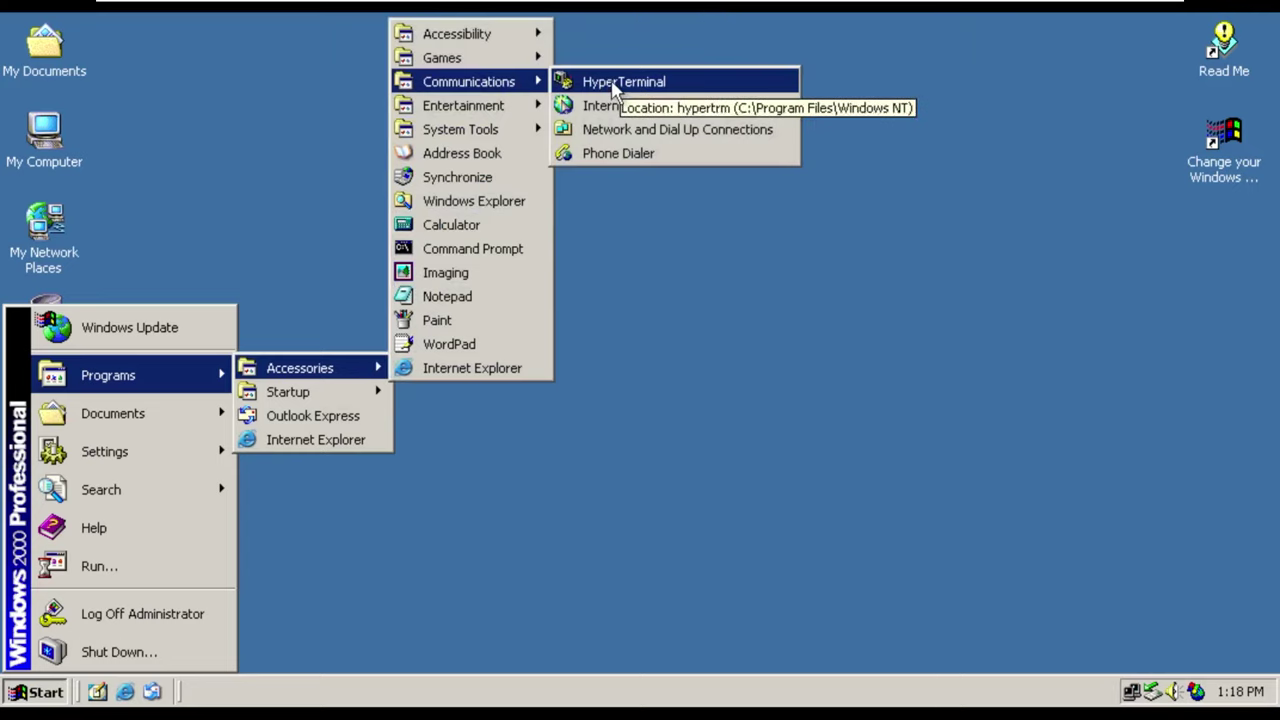
{"action": "left_click", "coordinate": [615, 153]}
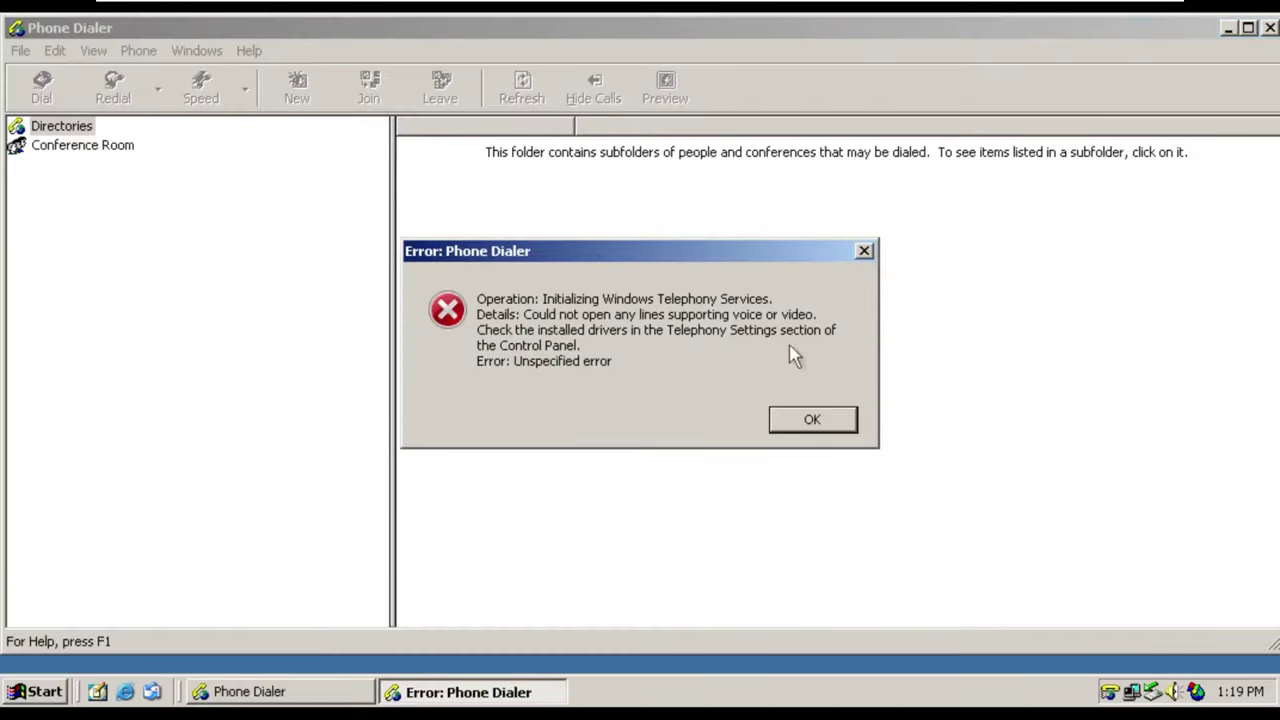
{"action": "left_click", "coordinate": [812, 420]}
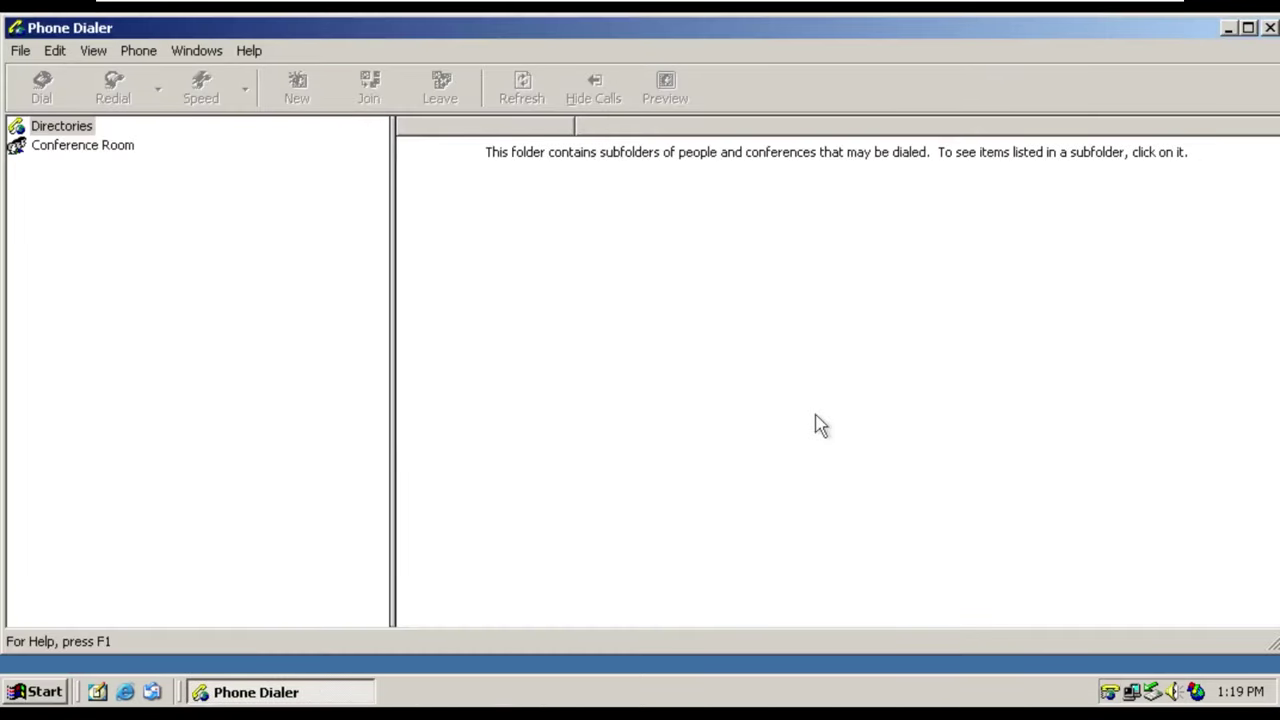
{"action": "left_click", "coordinate": [1270, 28]}
{"action": "left_click", "coordinate": [590, 446]}
{"action": "left_click", "coordinate": [20, 691]}
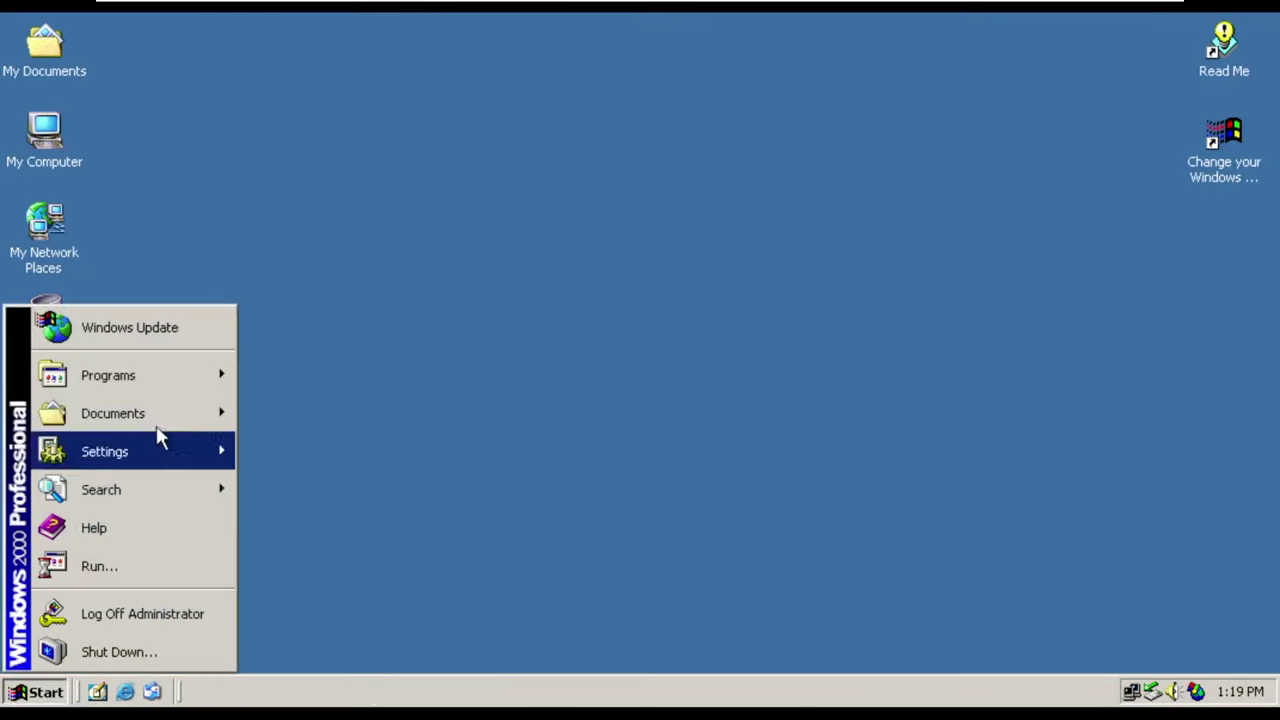
{"action": "mouse_move", "coordinate": [110, 375]}
{"action": "mouse_move", "coordinate": [374, 371]}
{"action": "mouse_move", "coordinate": [455, 125]}
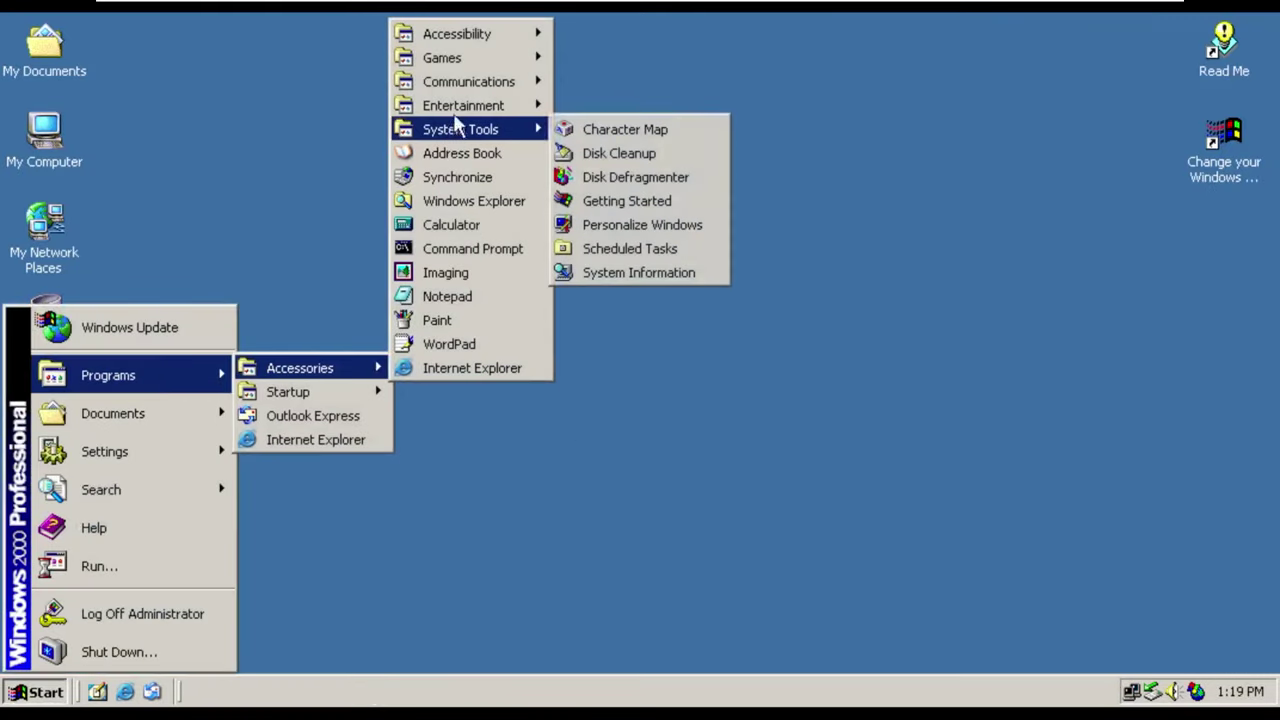
{"action": "left_click", "coordinate": [619, 171]}
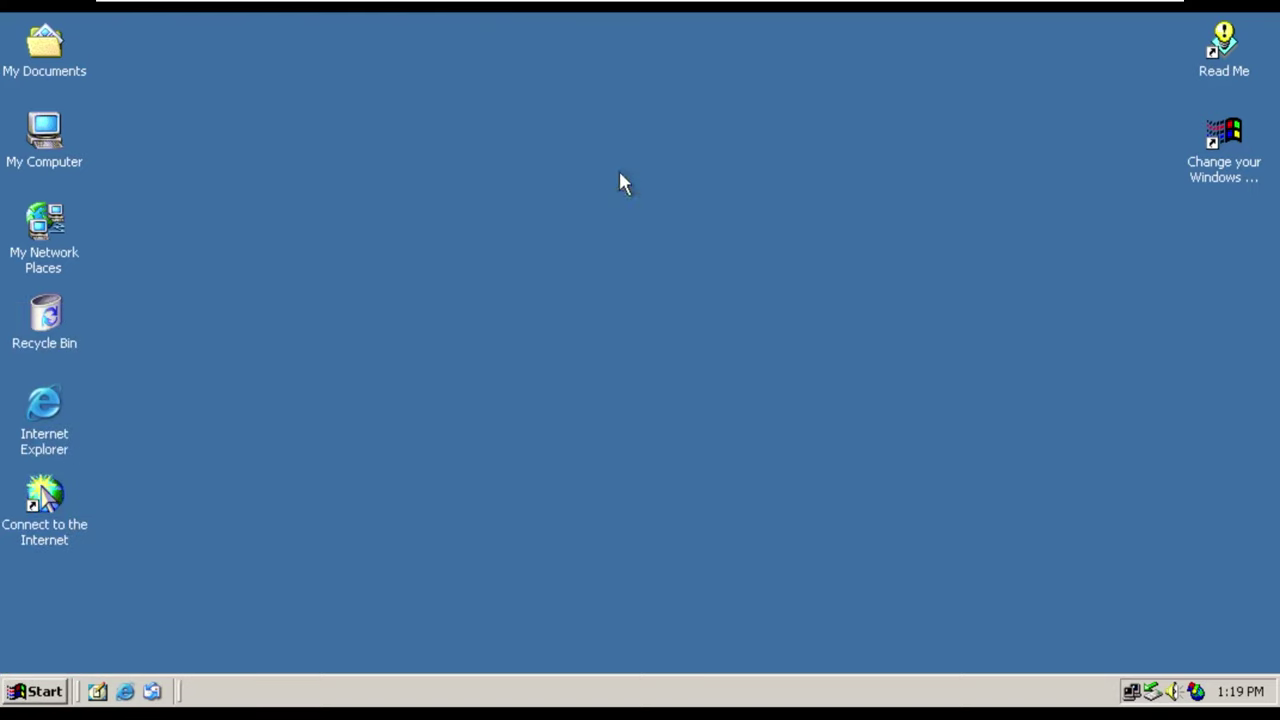
{"action": "left_click_drag", "start_coordinate": [528, 178], "coordinate": [534, 144]}
{"action": "left_click", "coordinate": [356, 172]}
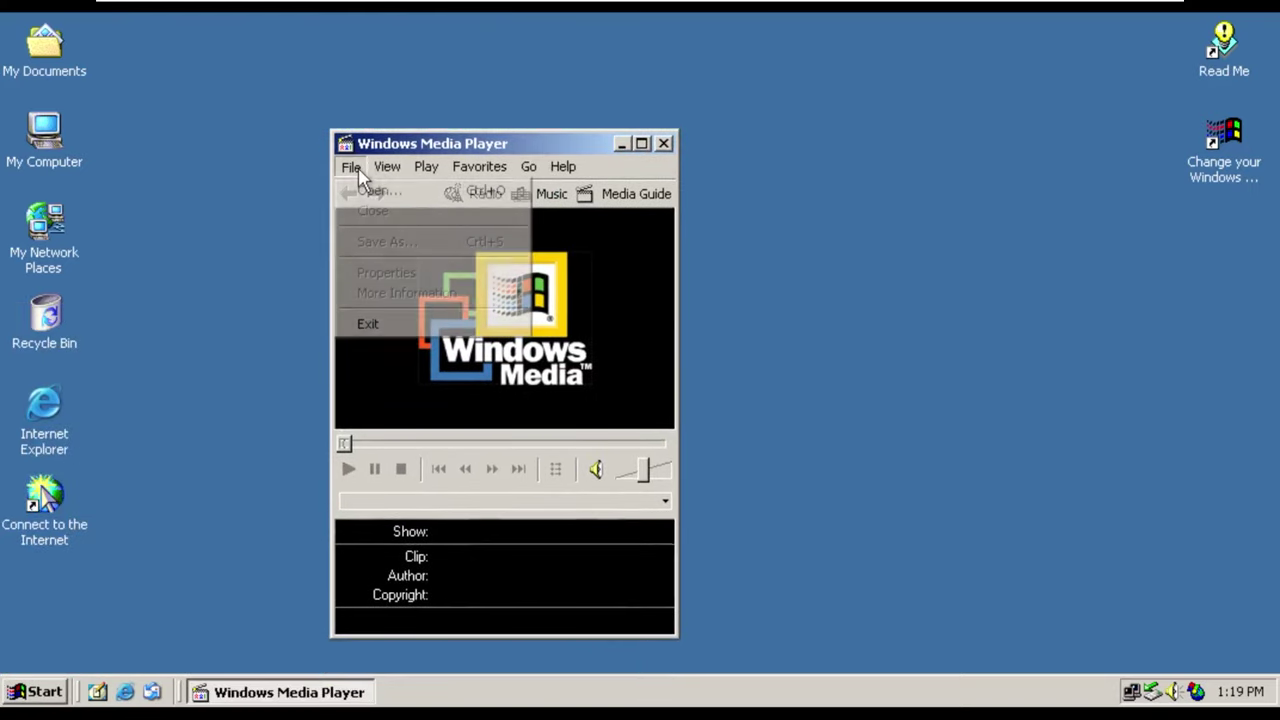
{"action": "mouse_move", "coordinate": [529, 168]}
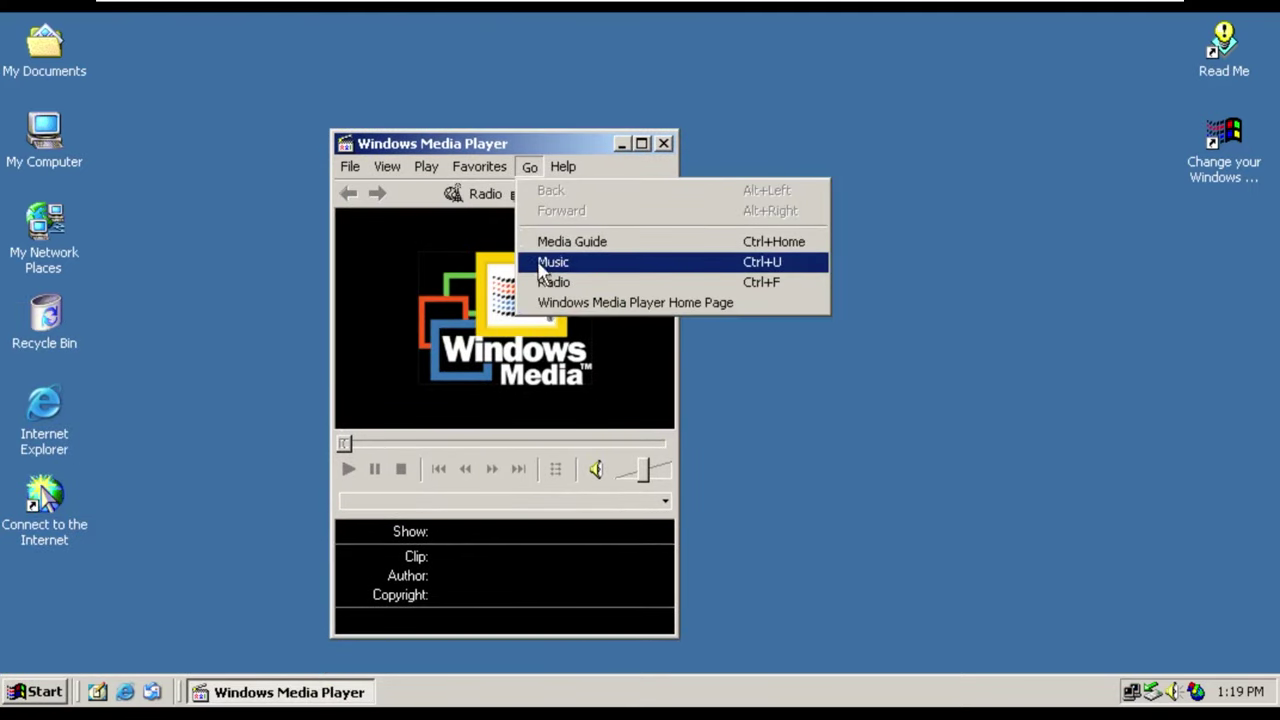
{"action": "left_click", "coordinate": [589, 240]}
{"action": "left_click", "coordinate": [742, 400]}
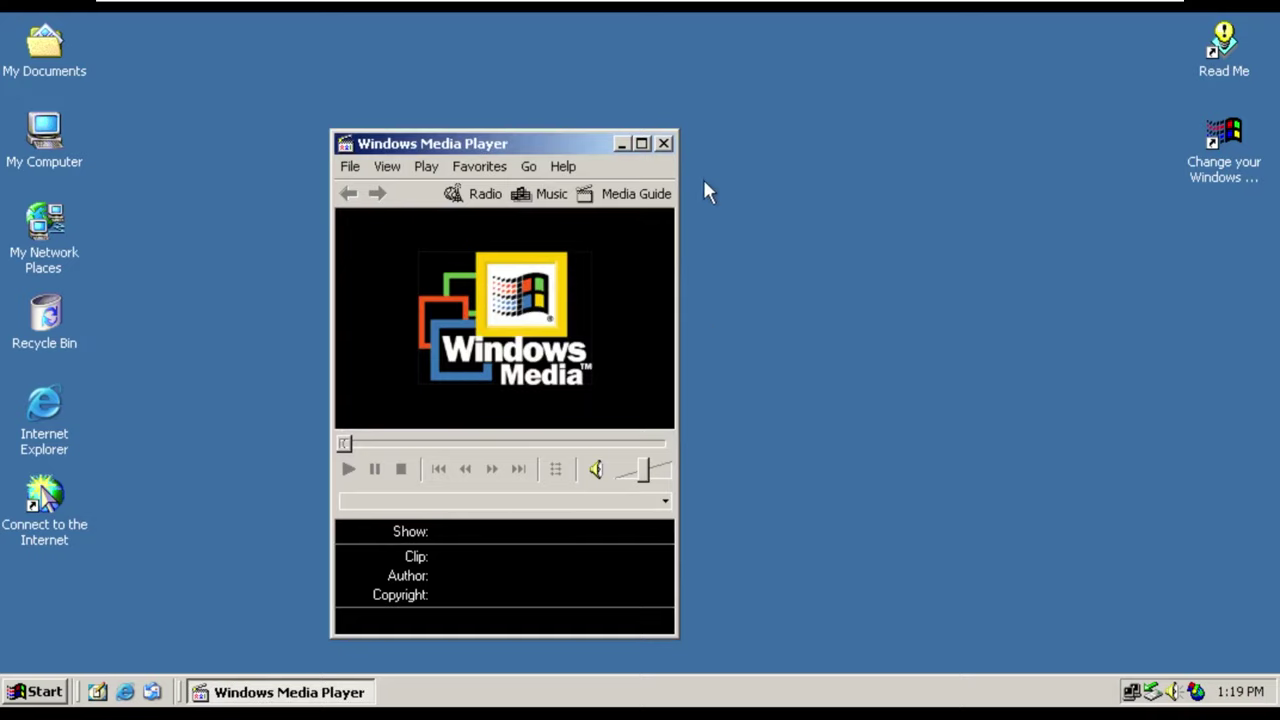
{"action": "left_click", "coordinate": [663, 143]}
{"action": "left_click", "coordinate": [40, 691]}
{"action": "mouse_move", "coordinate": [137, 375]}
{"action": "mouse_move", "coordinate": [301, 370]}
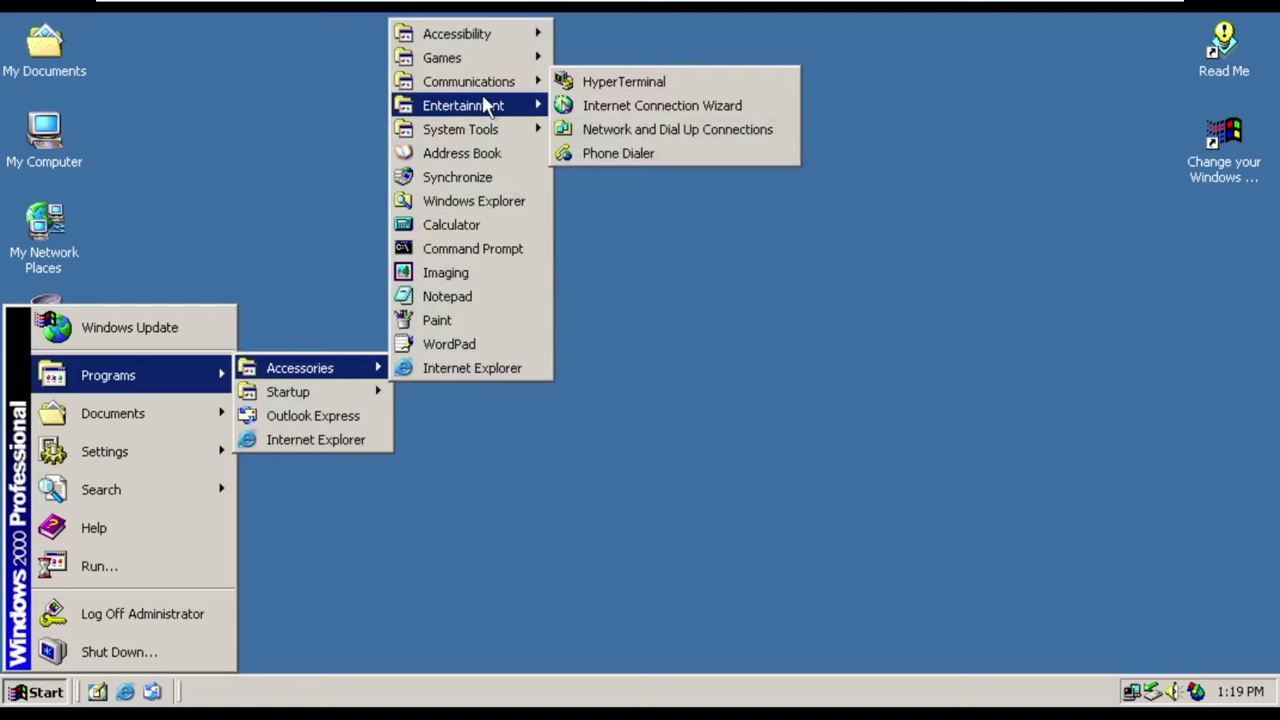
{"action": "mouse_move", "coordinate": [489, 131]}
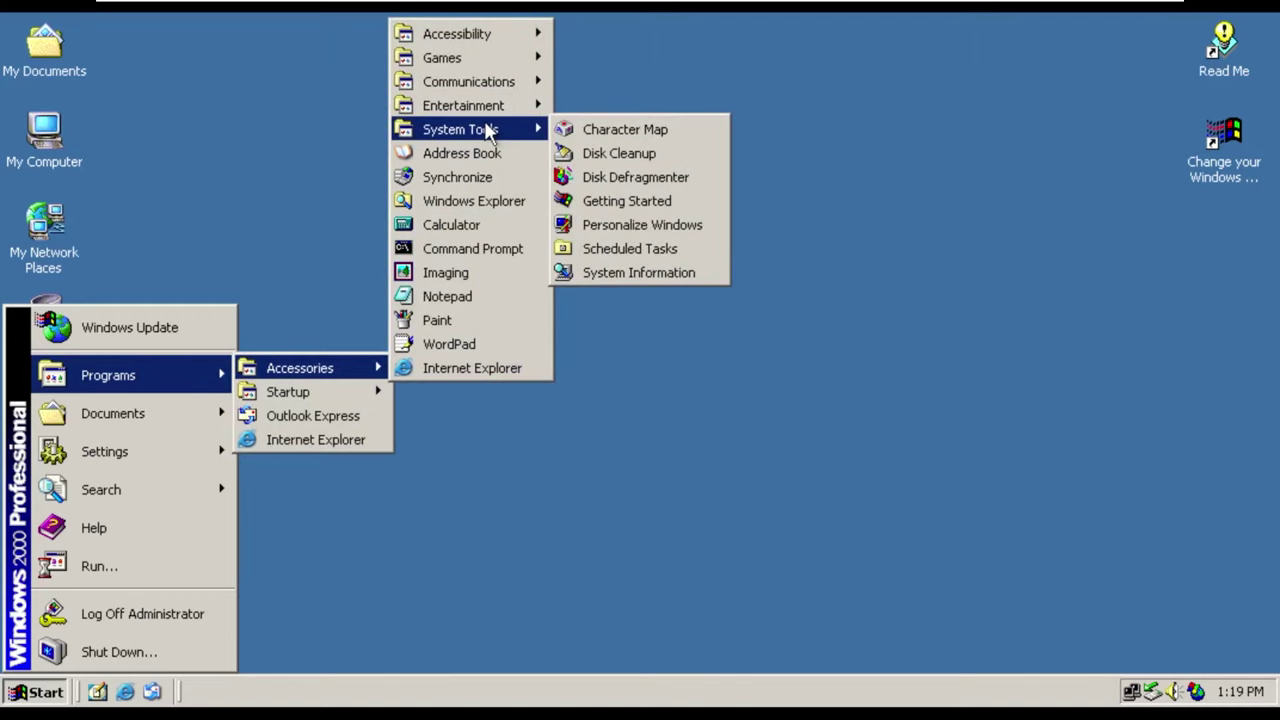
{"action": "left_click", "coordinate": [627, 201]}
{"action": "left_click", "coordinate": [503, 346]}
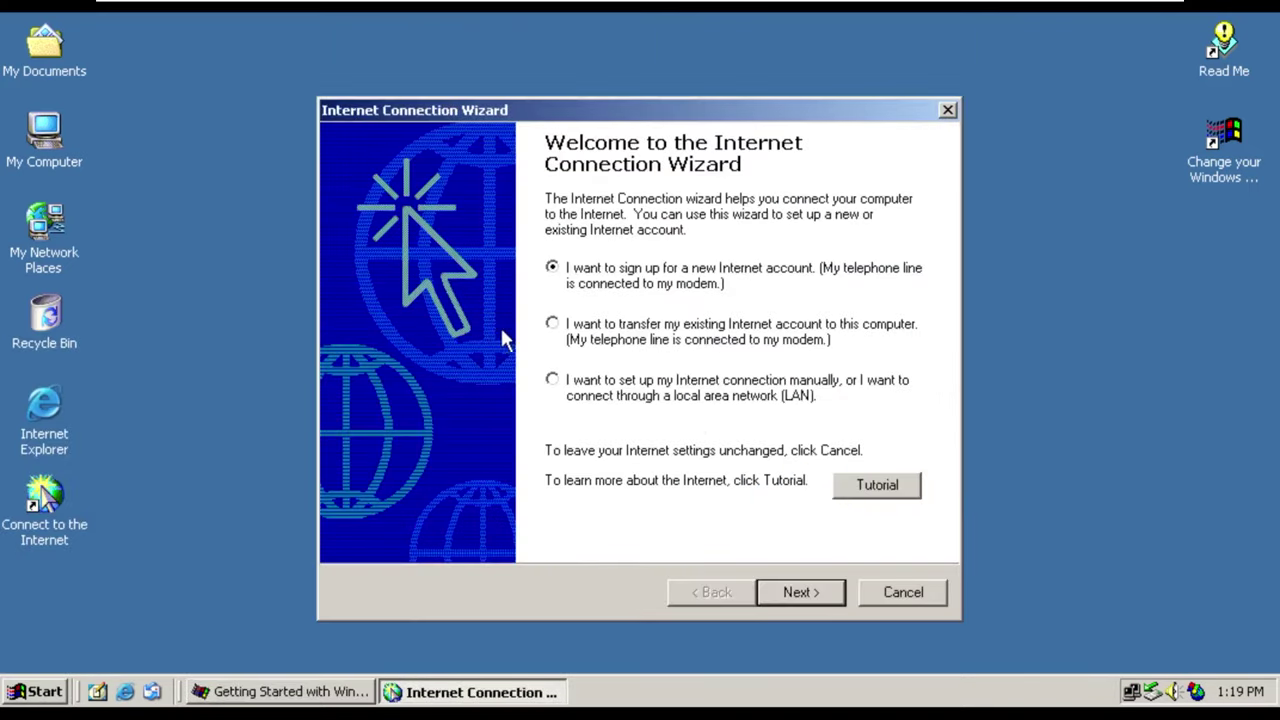
{"action": "left_click", "coordinate": [947, 107]}
{"action": "left_click", "coordinate": [720, 434]}
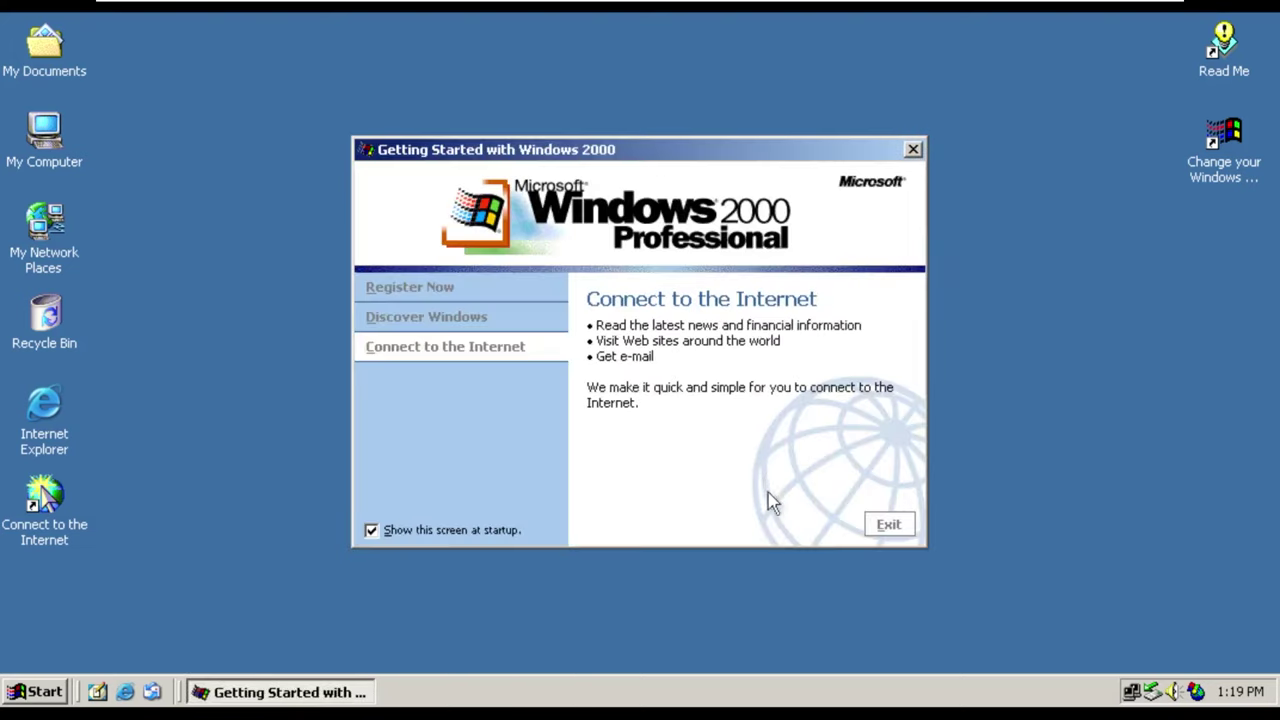
{"action": "left_click", "coordinate": [888, 528]}
{"action": "left_click", "coordinate": [40, 691]}
{"action": "mouse_move", "coordinate": [151, 374]}
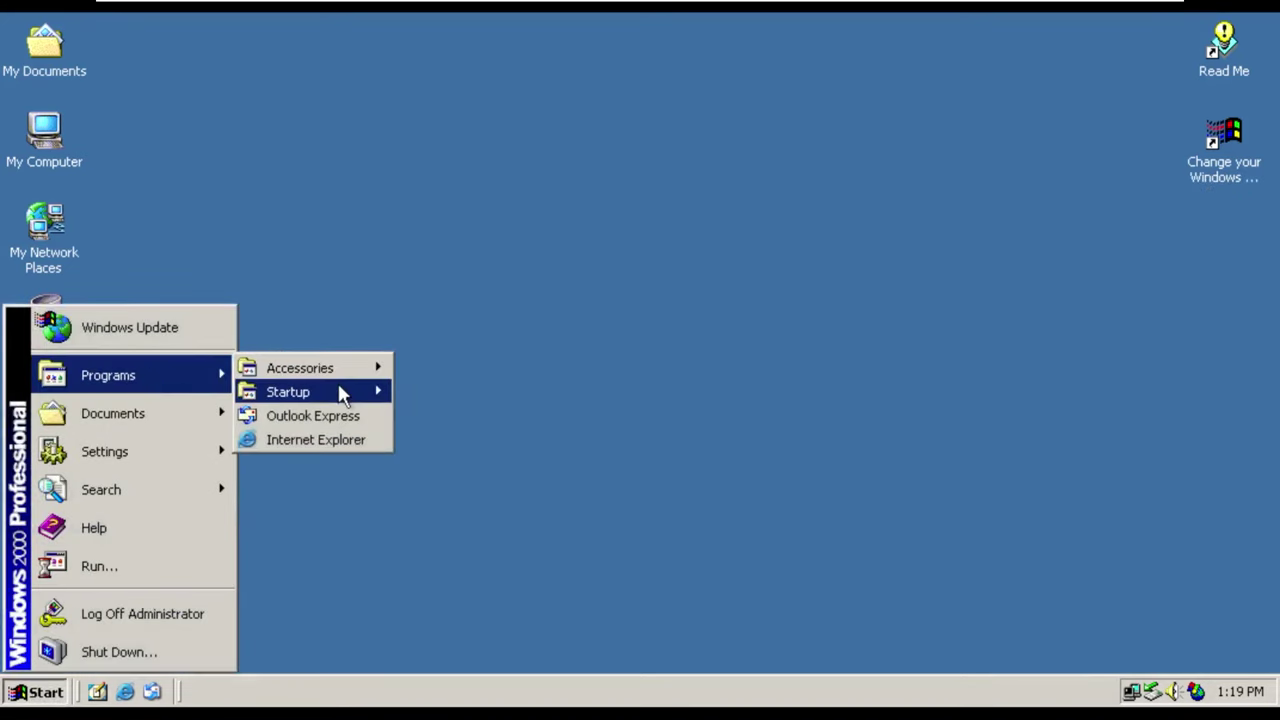
{"action": "mouse_move", "coordinate": [345, 372]}
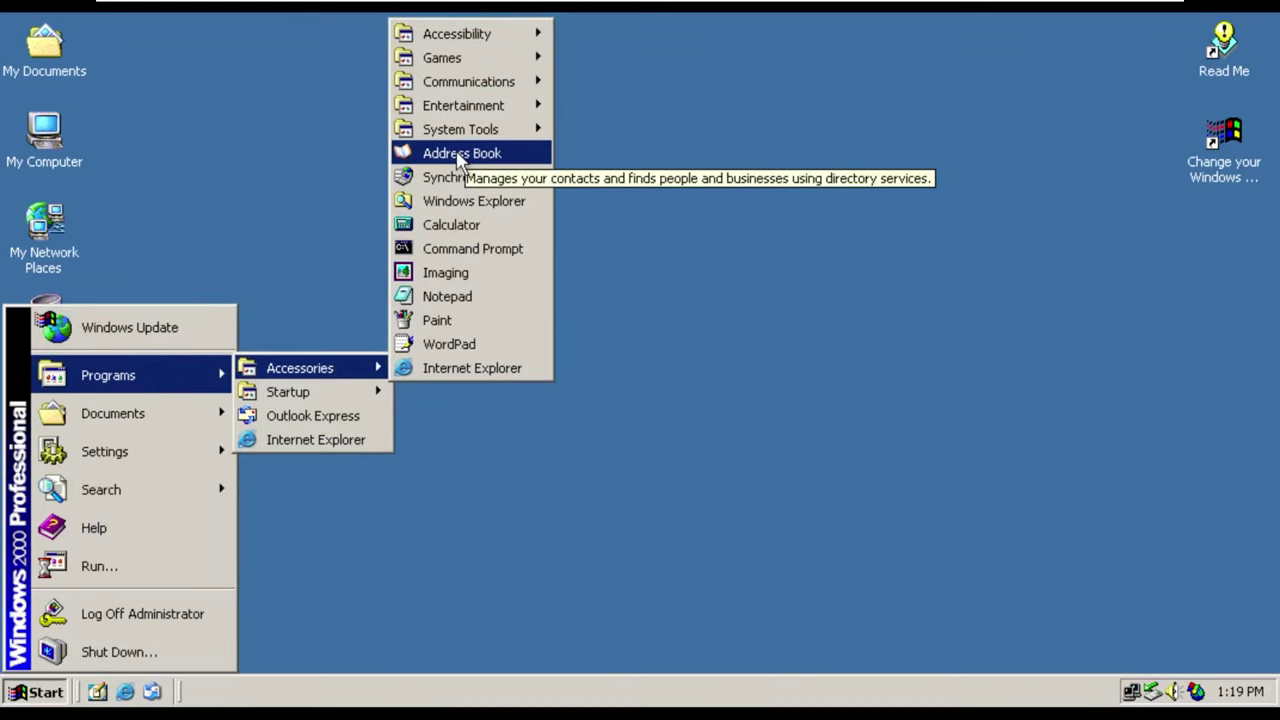
{"action": "right_click", "coordinate": [488, 204]}
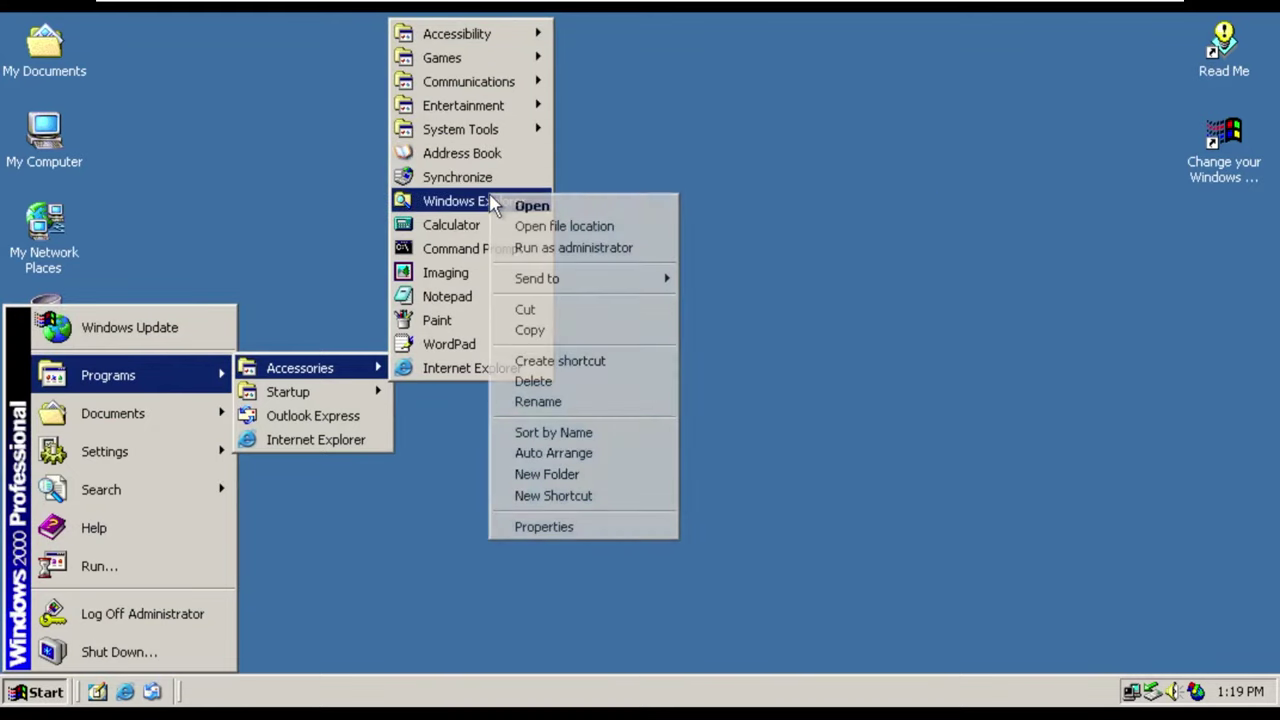
{"action": "left_click", "coordinate": [587, 250]}
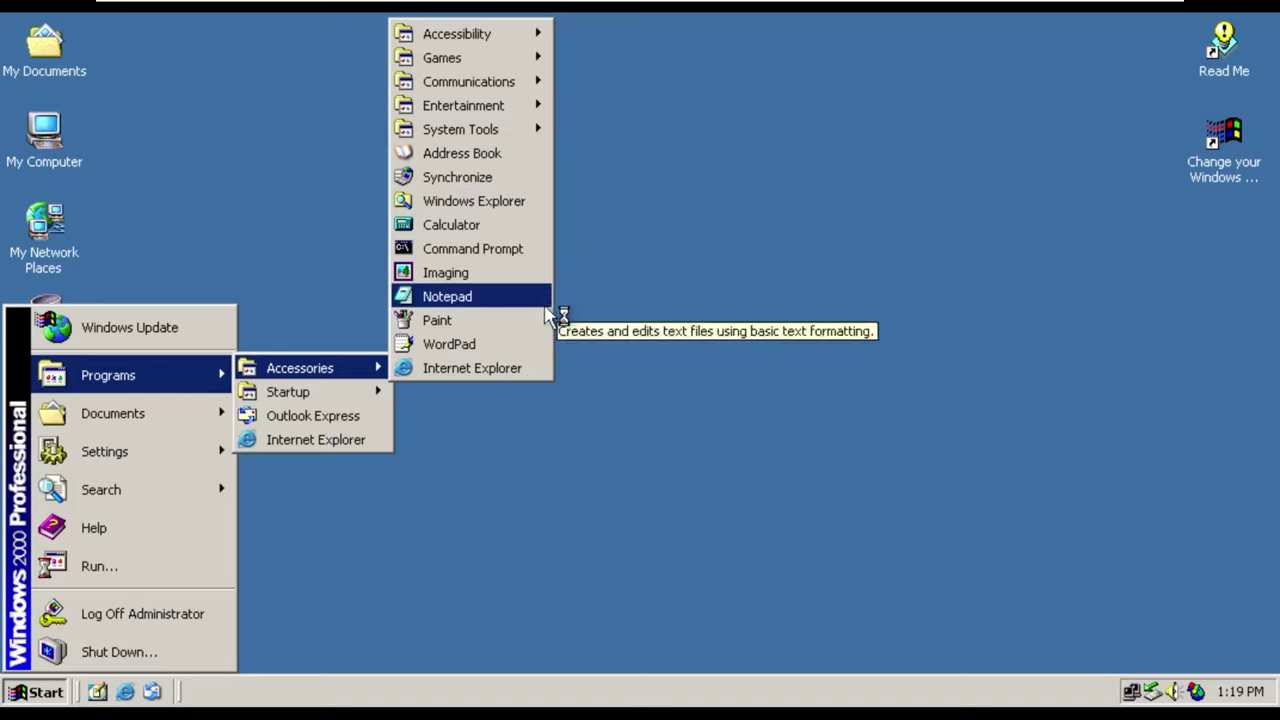
Step: Launch and close Calculator, then open My Computer
{"action": "left_click", "coordinate": [488, 224]}
{"action": "left_click", "coordinate": [426, 158]}
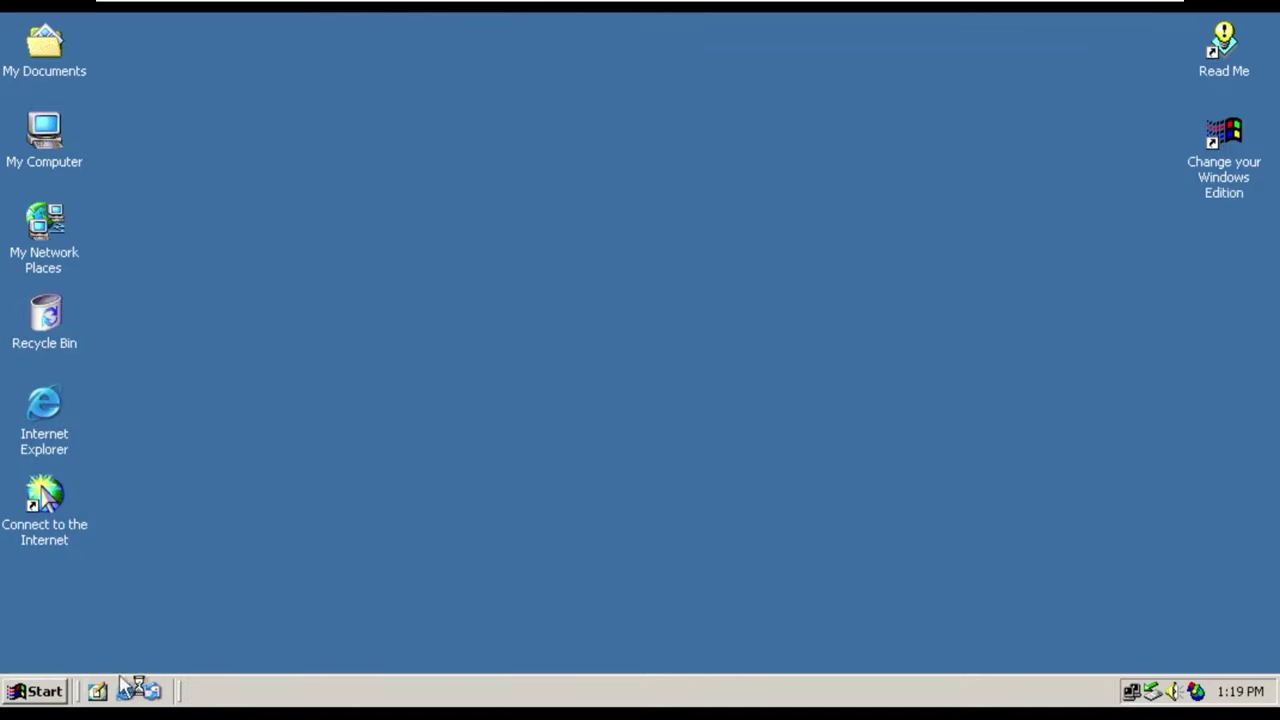
{"action": "left_click", "coordinate": [34, 691]}
{"action": "left_click", "coordinate": [362, 366]}
{"action": "double_click", "coordinate": [44, 135]}
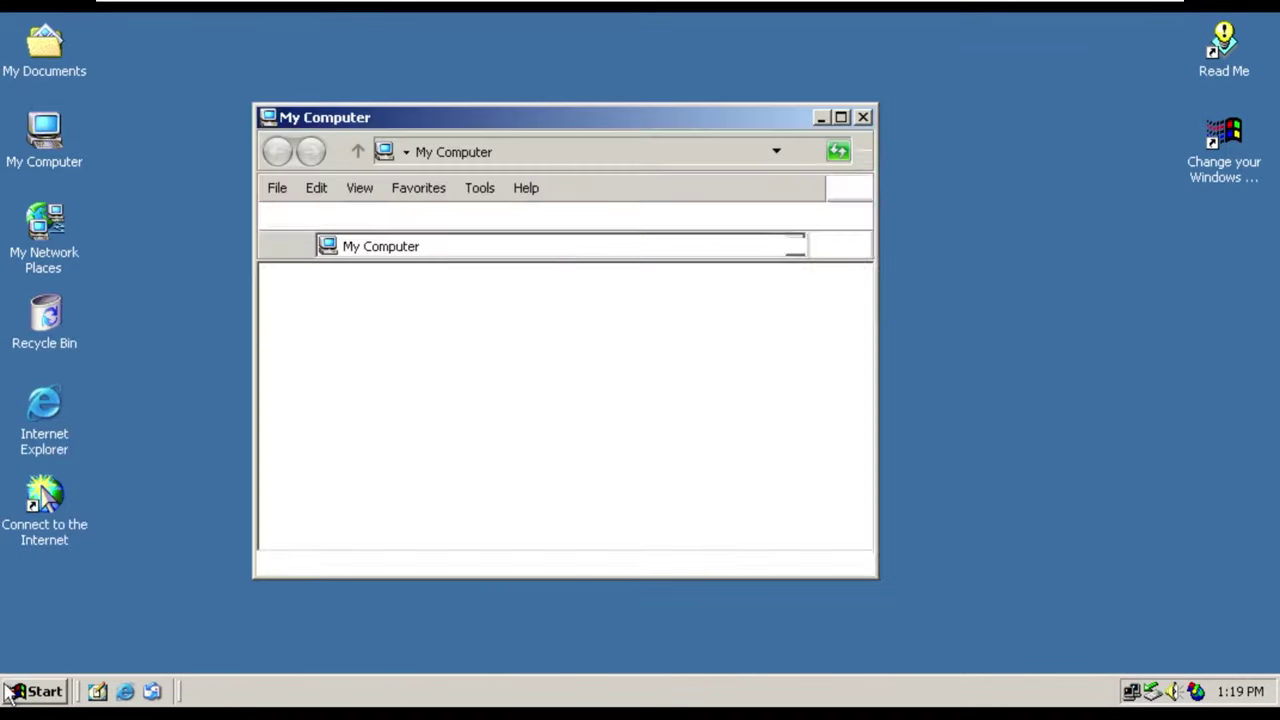
Step: Launch Notepad from Accessories, maximize it, and close My Computer
{"action": "left_click", "coordinate": [34, 691]}
{"action": "mouse_move", "coordinate": [110, 375]}
{"action": "mouse_move", "coordinate": [340, 368]}
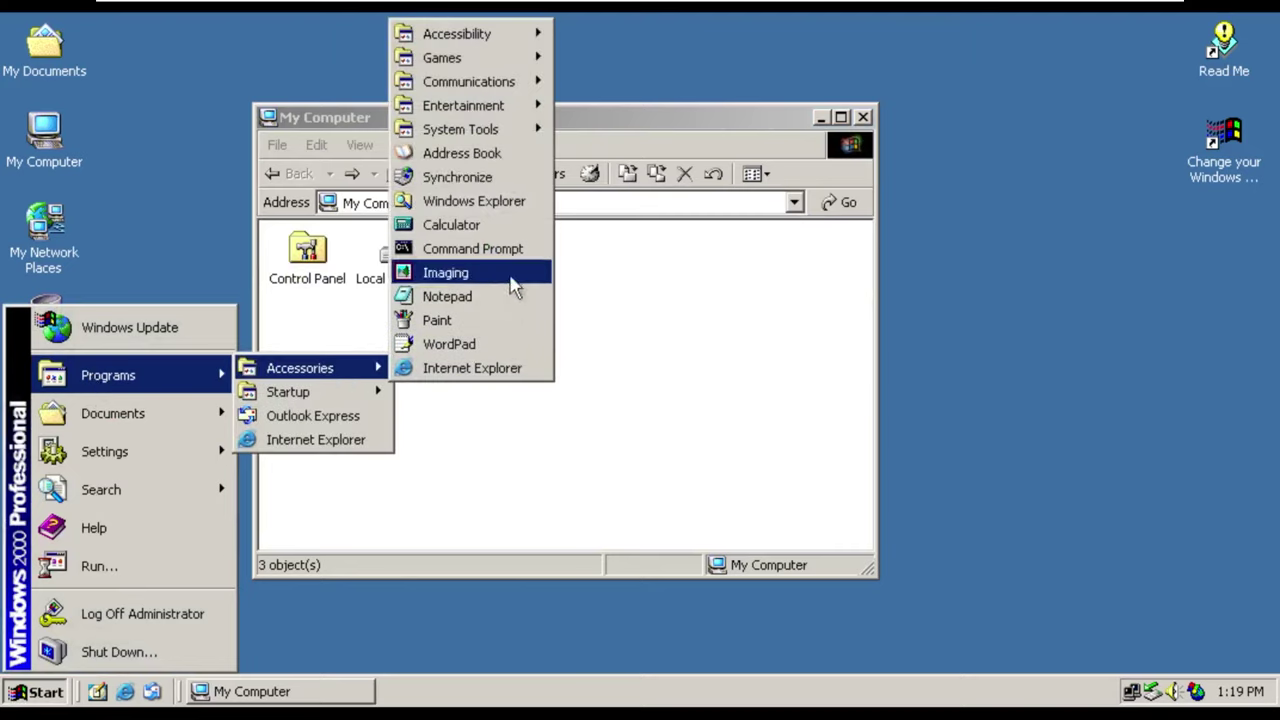
{"action": "left_click", "coordinate": [456, 297]}
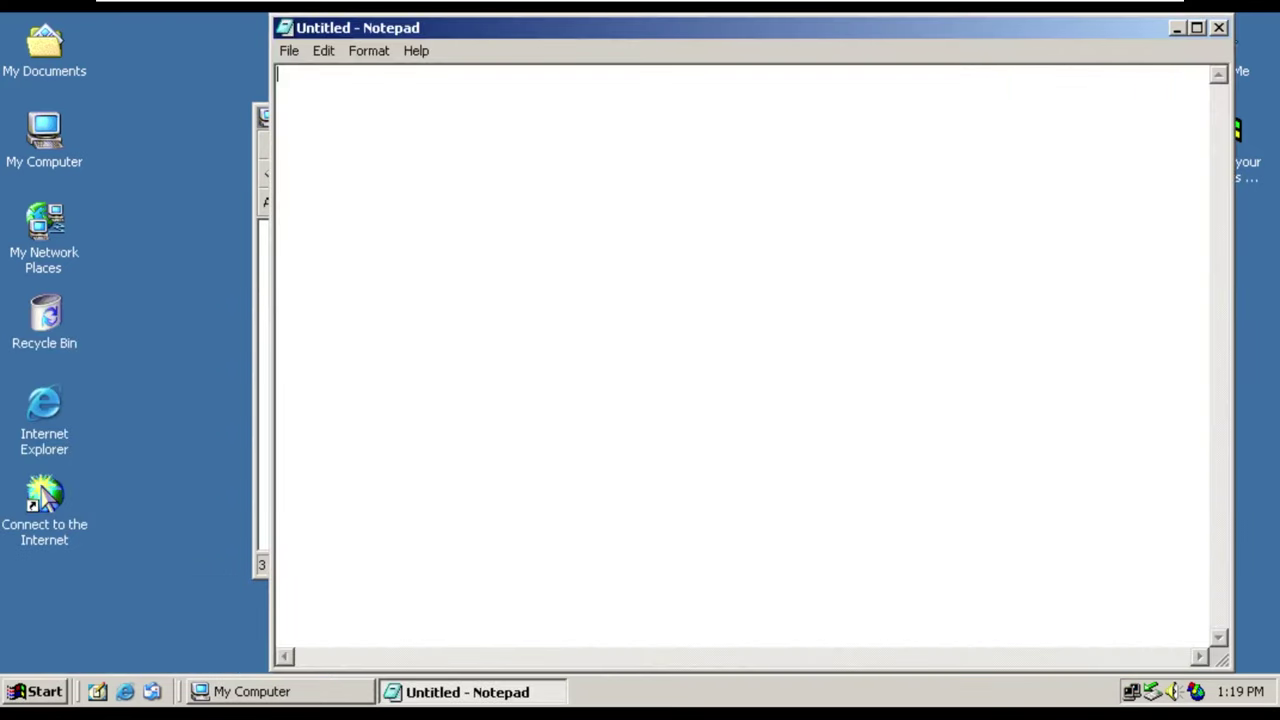
{"action": "double_click", "coordinate": [383, 35]}
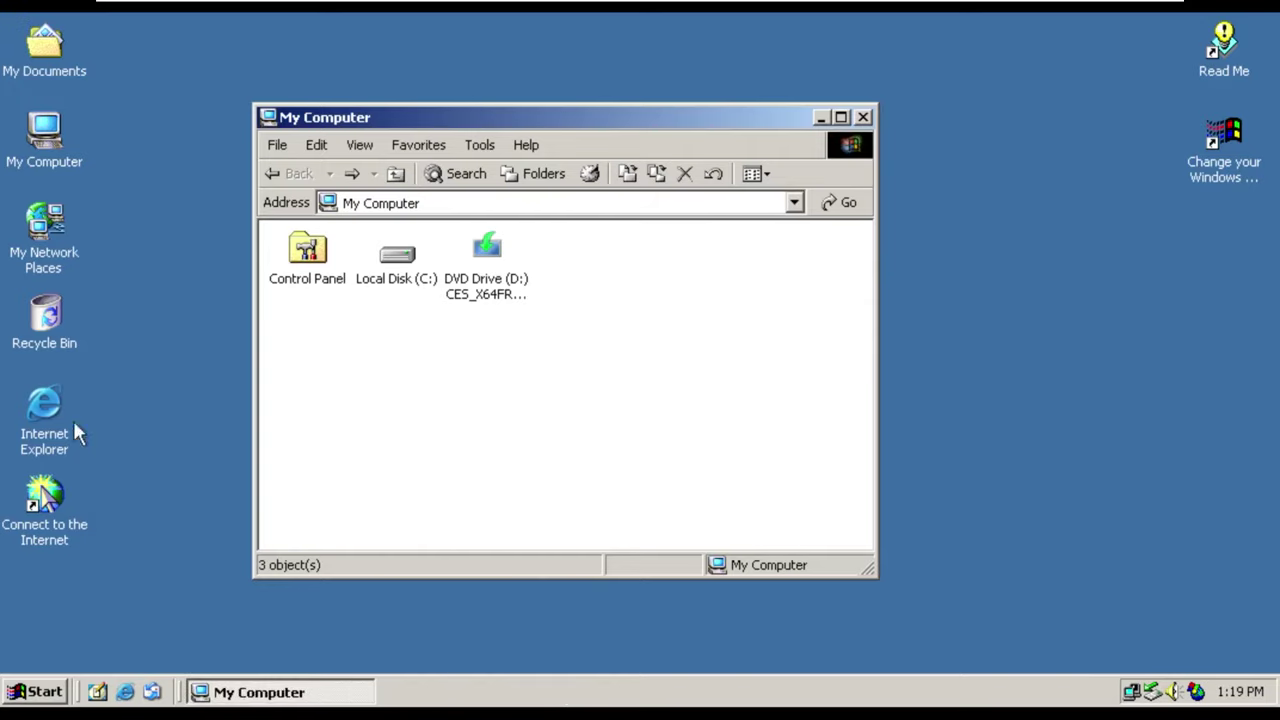
{"action": "double_click", "coordinate": [268, 119]}
Step: Run Command Prompt from Accessories and close it again
{"action": "left_click", "coordinate": [32, 692]}
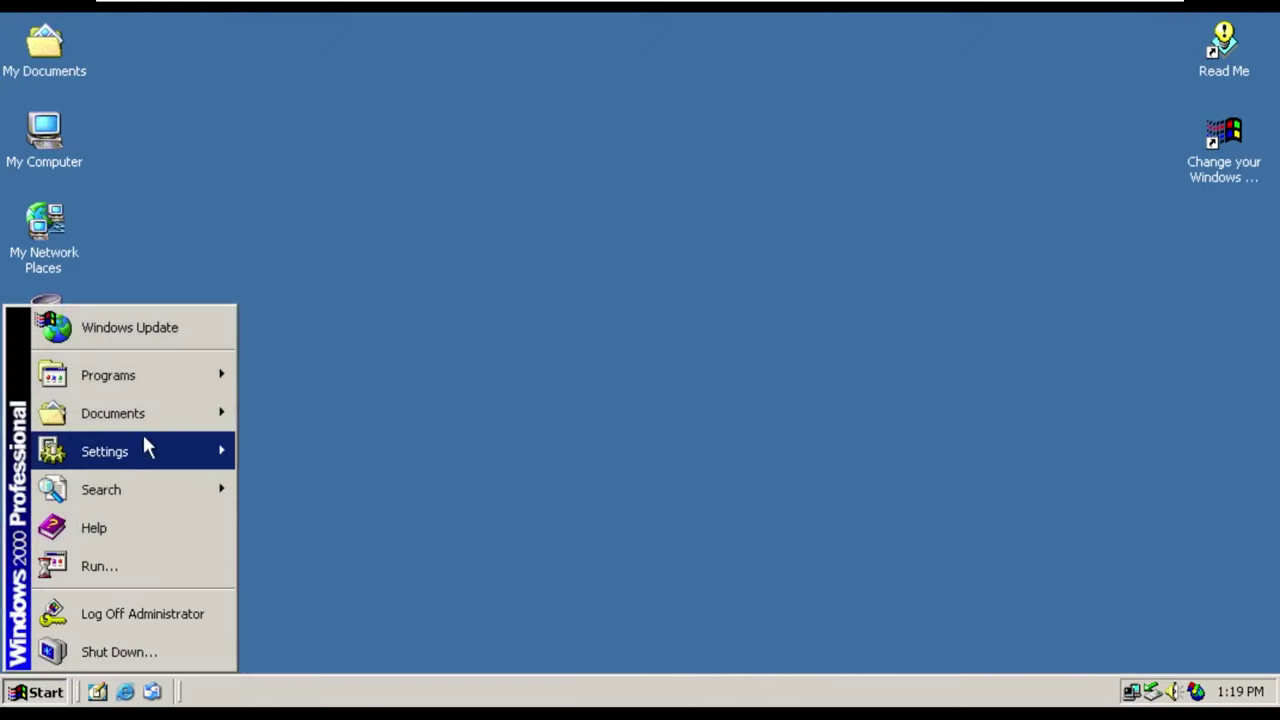
{"action": "mouse_move", "coordinate": [160, 378]}
{"action": "mouse_move", "coordinate": [300, 368]}
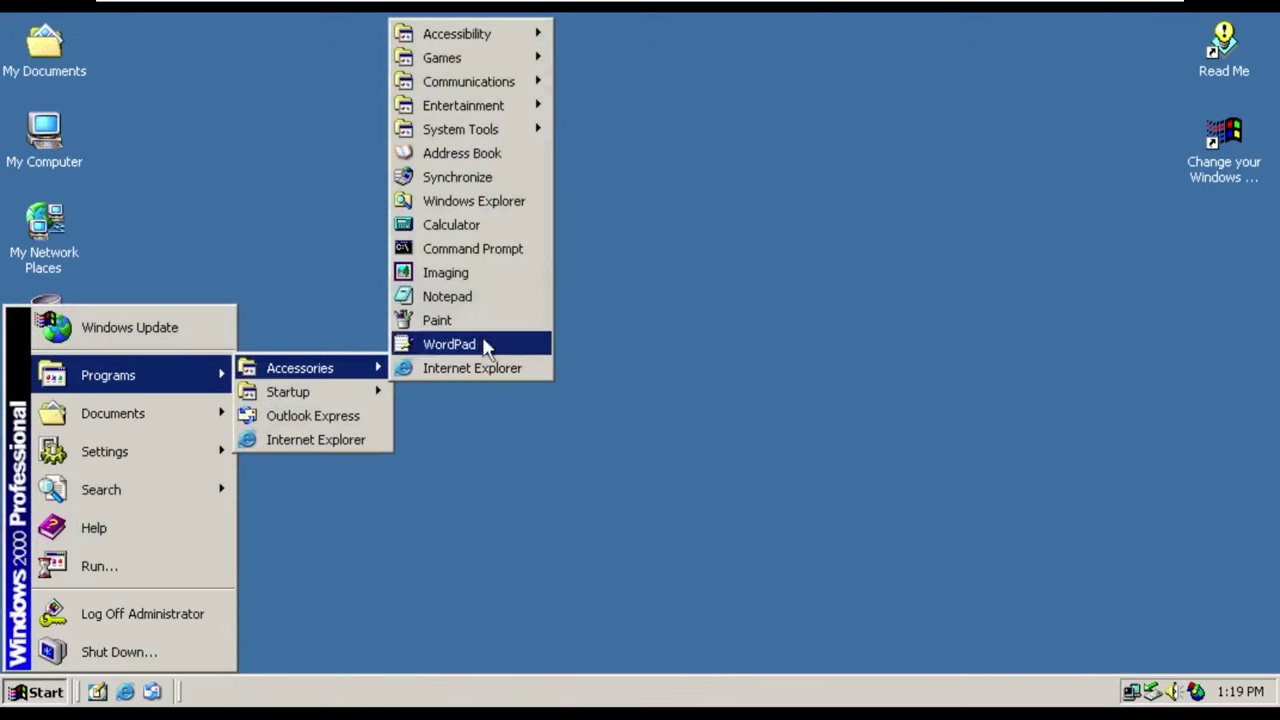
{"action": "left_click", "coordinate": [472, 249]}
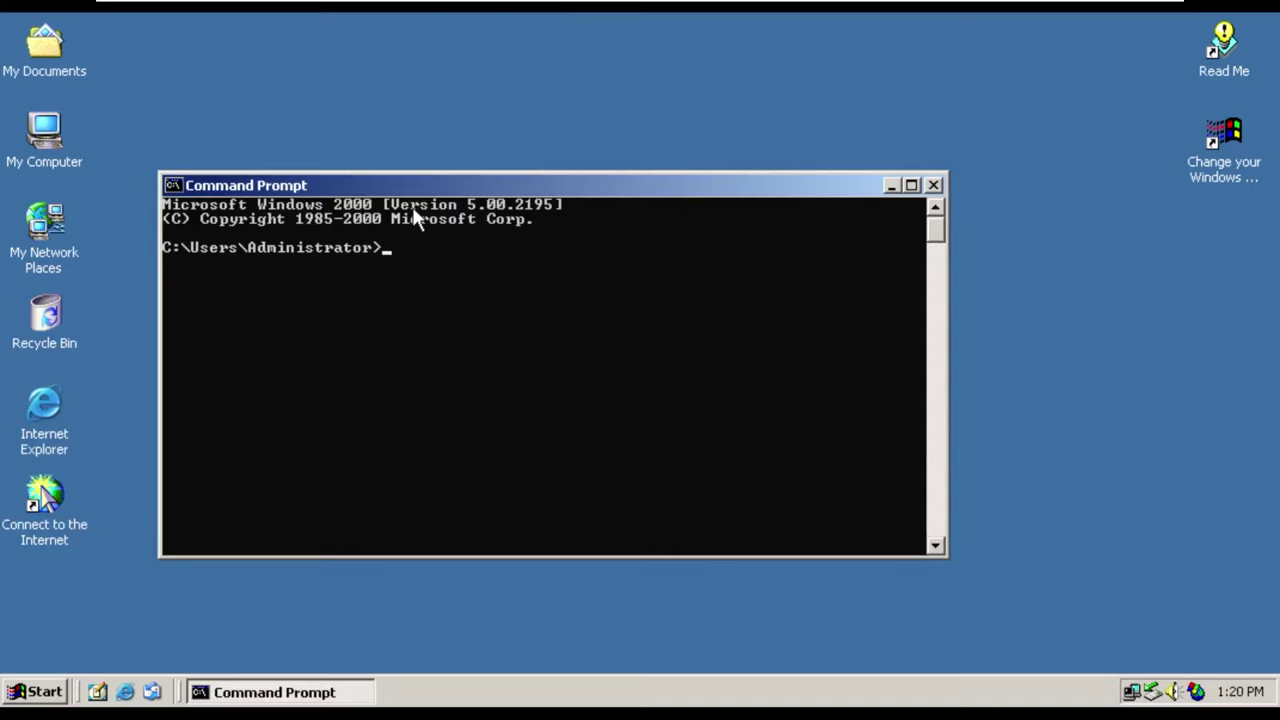
{"action": "left_click", "coordinate": [933, 185]}
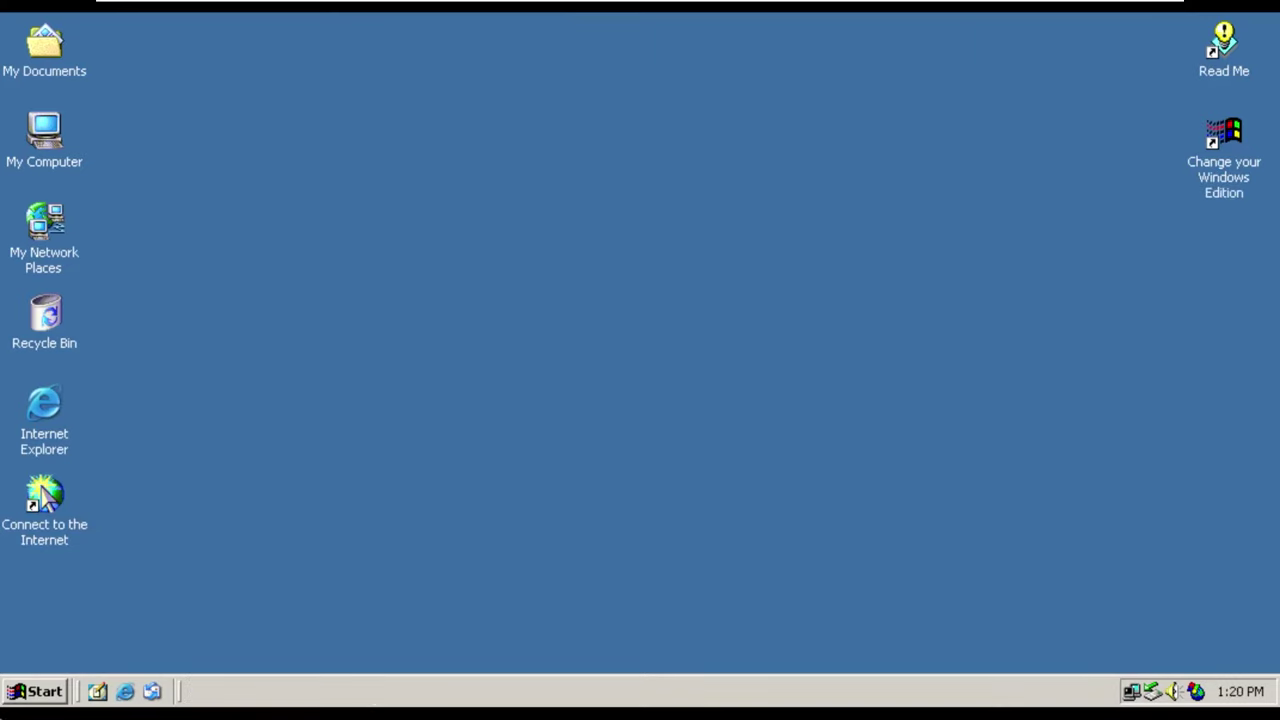
{"action": "left_click", "coordinate": [35, 691]}
Step: Launch Paint, mark a text box, close the Fonts bar, and maximize Paint
{"action": "mouse_move", "coordinate": [120, 375]}
{"action": "mouse_move", "coordinate": [337, 366]}
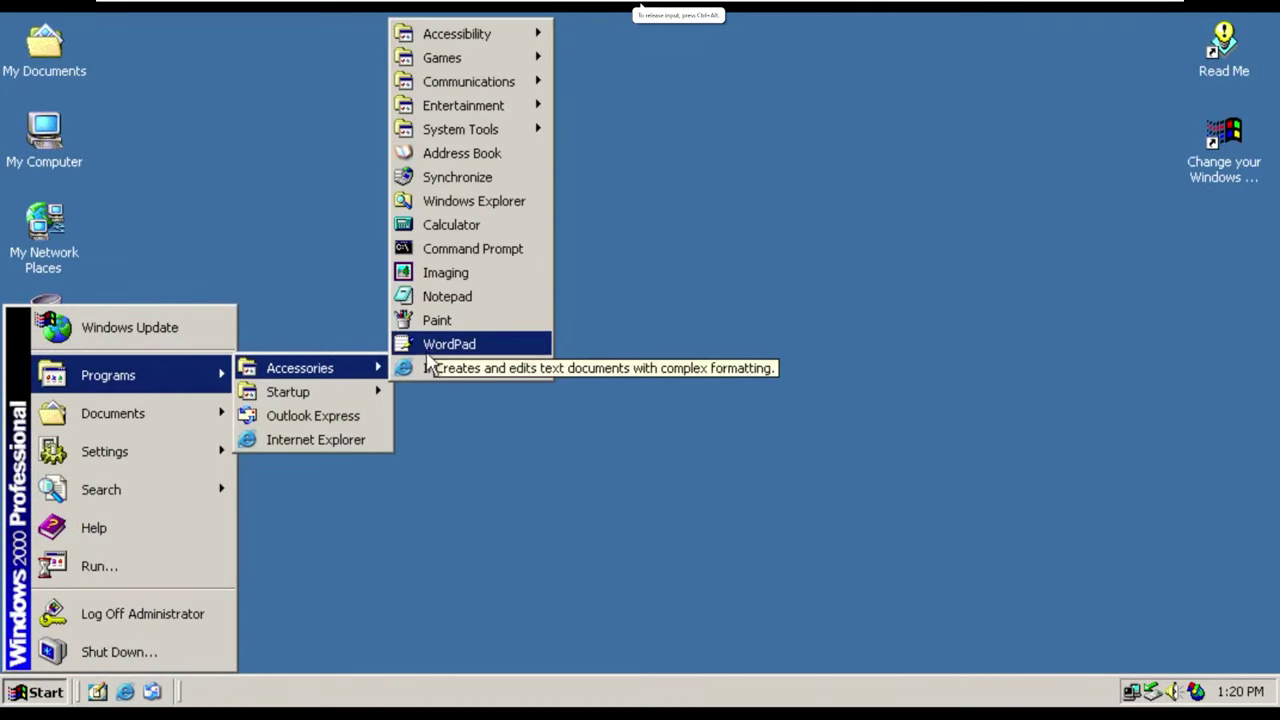
{"action": "left_click", "coordinate": [432, 322]}
{"action": "left_click", "coordinate": [158, 300]}
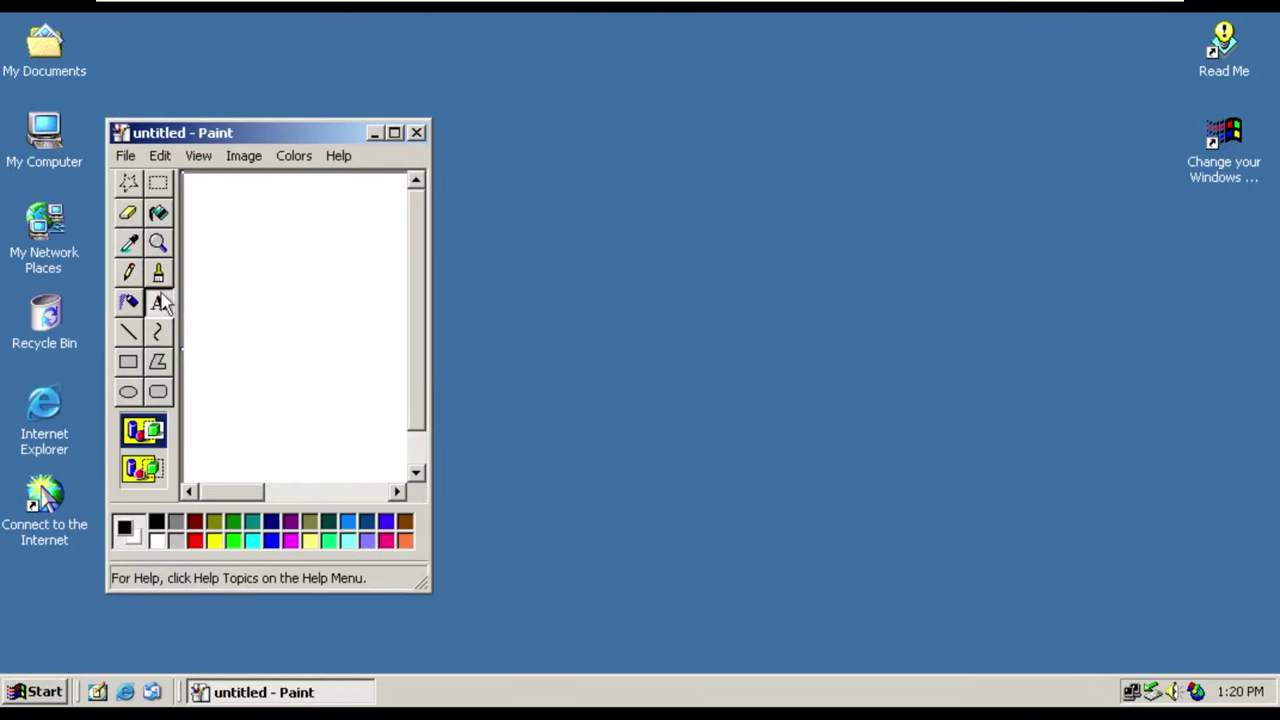
{"action": "left_click_drag", "start_coordinate": [272, 342], "coordinate": [313, 353]}
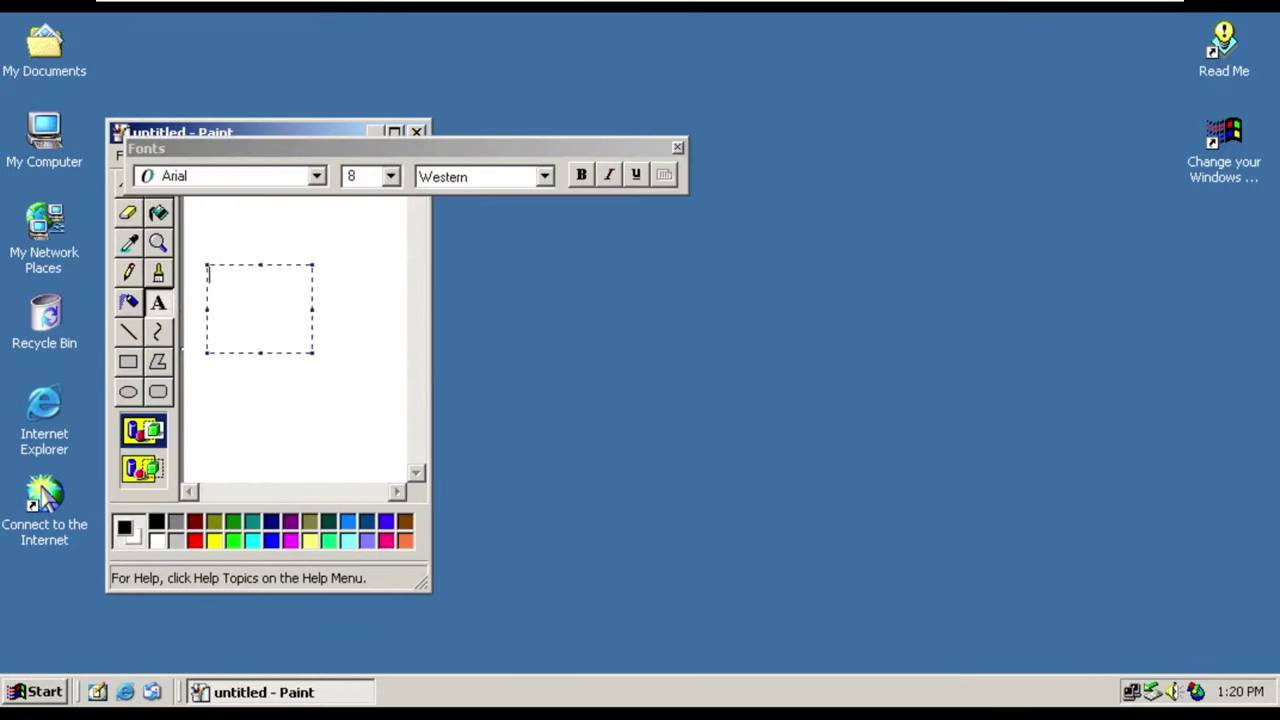
{"action": "left_click", "coordinate": [677, 149]}
{"action": "left_click_drag", "start_coordinate": [300, 140], "coordinate": [416, 142]}
{"action": "left_click", "coordinate": [511, 133]}
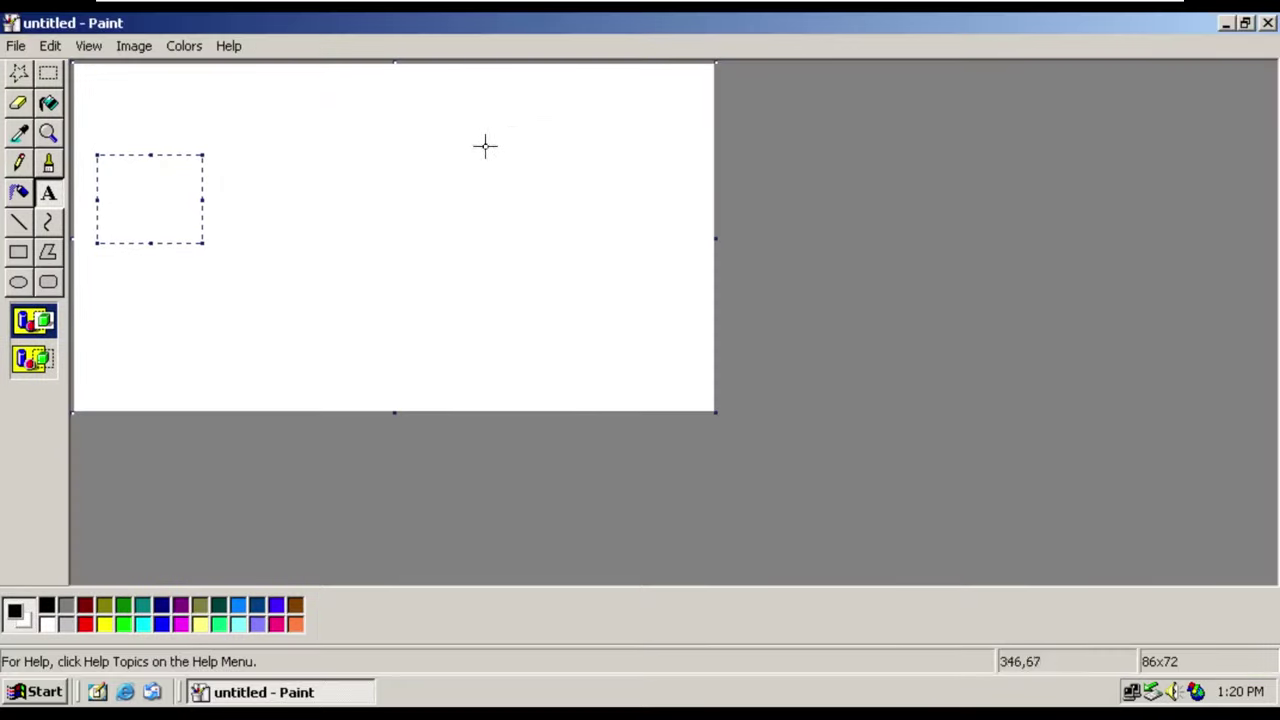
Step: Draw two black freehand strokes with the Brush tool, then close Paint
{"action": "left_click", "coordinate": [49, 163]}
{"action": "mouse_move", "coordinate": [252, 181]}
{"action": "left_mouse_down"}
{"action": "mouse_move", "coordinate": [271, 300]}
{"action": "mouse_move", "coordinate": [386, 251]}
{"action": "mouse_move", "coordinate": [220, 291]}
{"action": "left_mouse_up"}
{"action": "left_click_drag", "start_coordinate": [503, 157], "coordinate": [127, 242]}
{"action": "left_click", "coordinate": [1268, 22]}
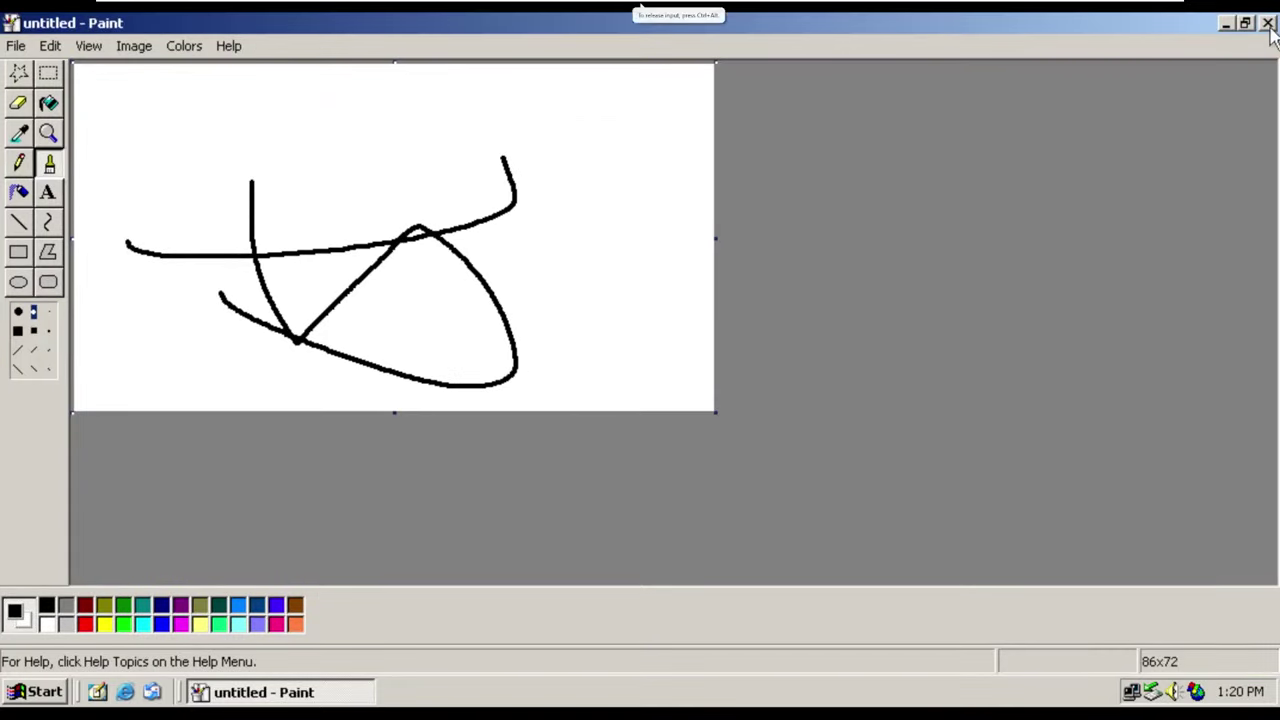
Step: Discard the drawing, try Bitmap114.bmp from Documents, dismiss the unavailable-drive error, then reach Settings
{"action": "left_click", "coordinate": [645, 401]}
{"action": "left_click", "coordinate": [33, 691]}
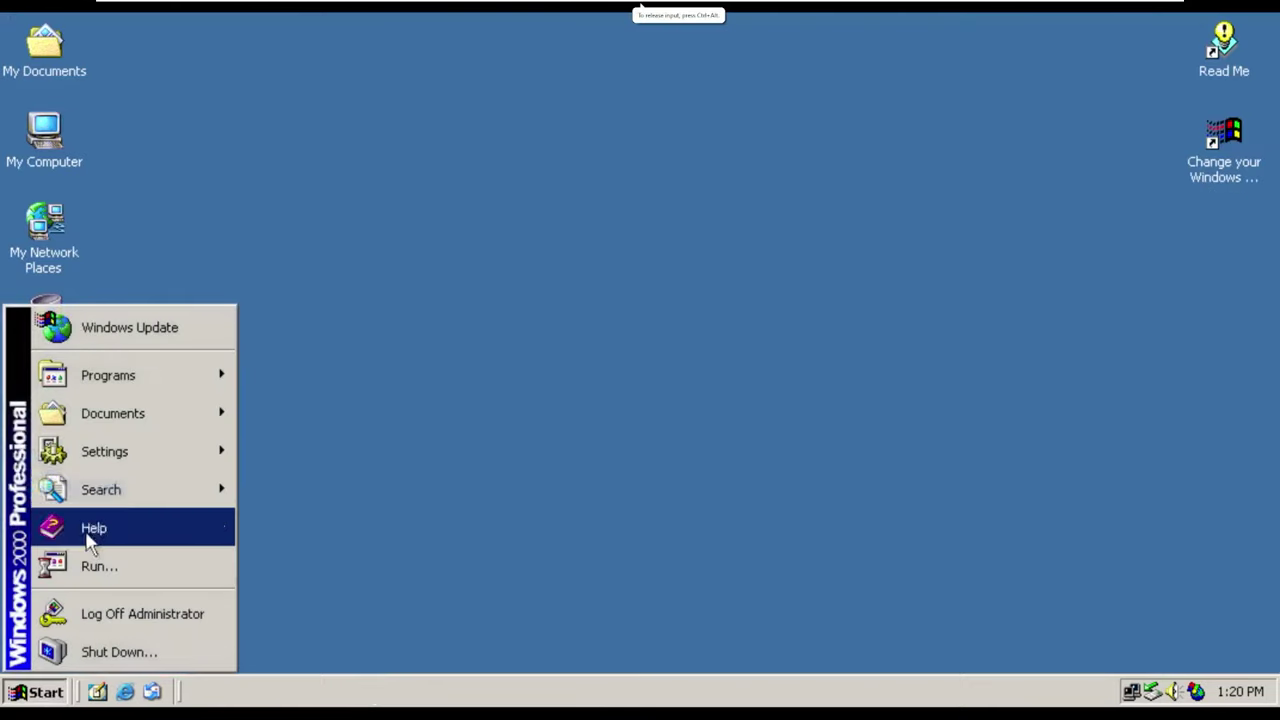
{"action": "mouse_move", "coordinate": [117, 423]}
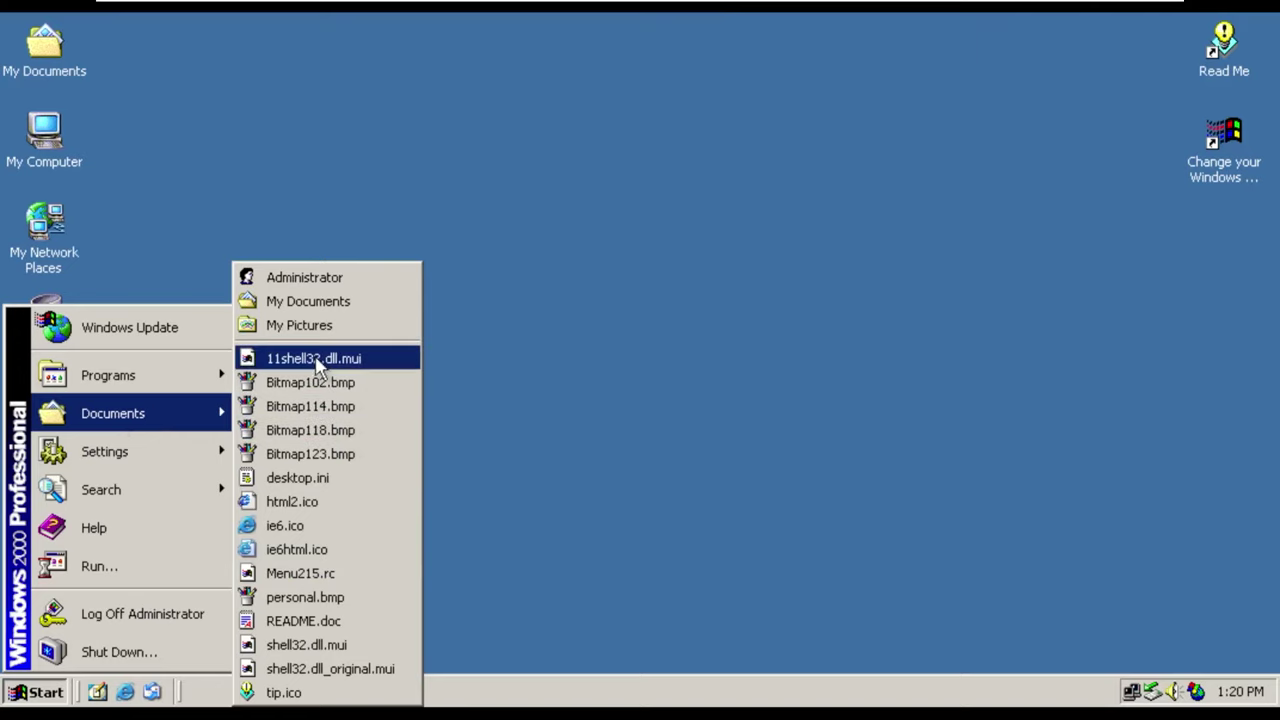
{"action": "left_click", "coordinate": [310, 406]}
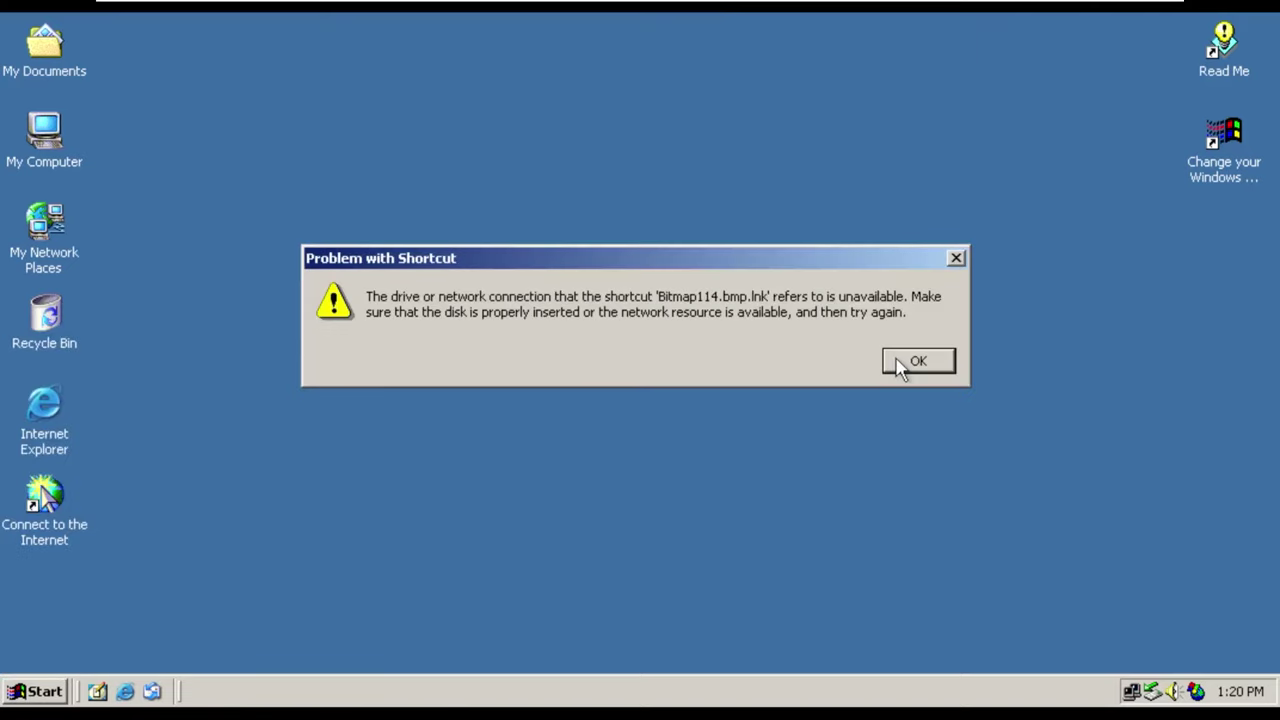
{"action": "left_click", "coordinate": [910, 362]}
{"action": "left_click", "coordinate": [33, 691]}
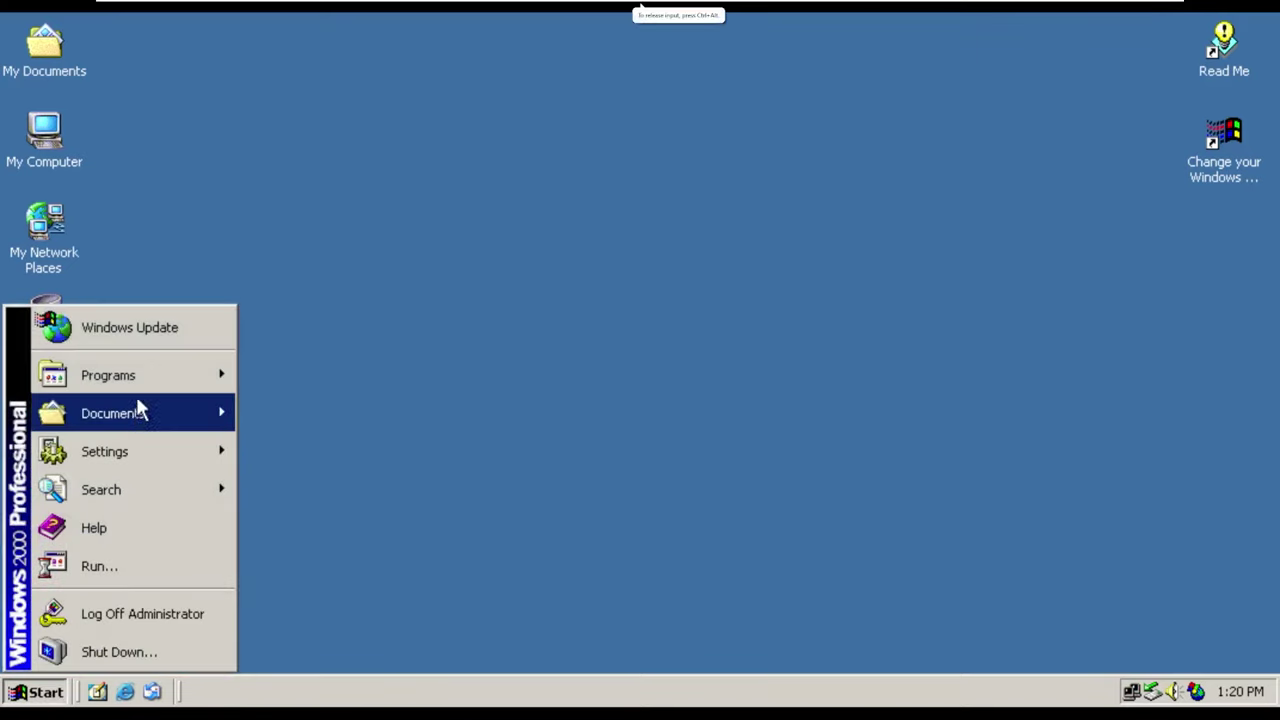
{"action": "mouse_move", "coordinate": [128, 455]}
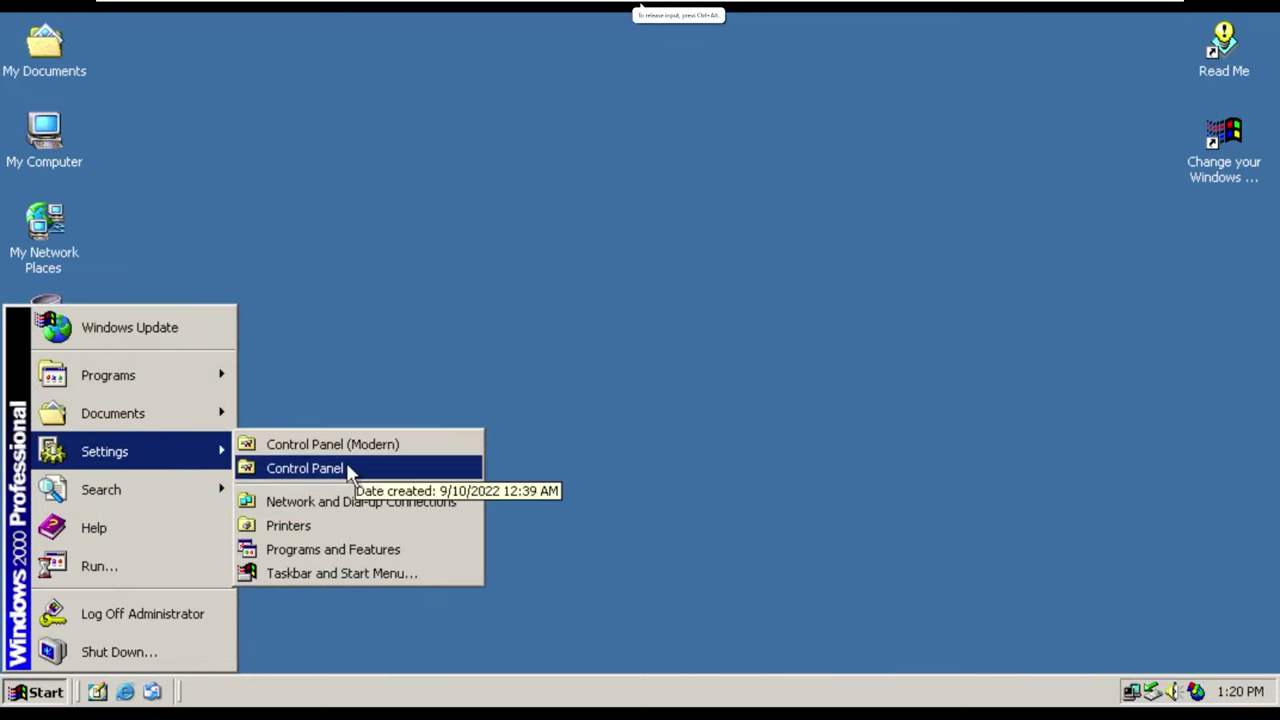
Step: Open the classic Control Panel and maximize it
{"action": "left_click", "coordinate": [305, 468]}
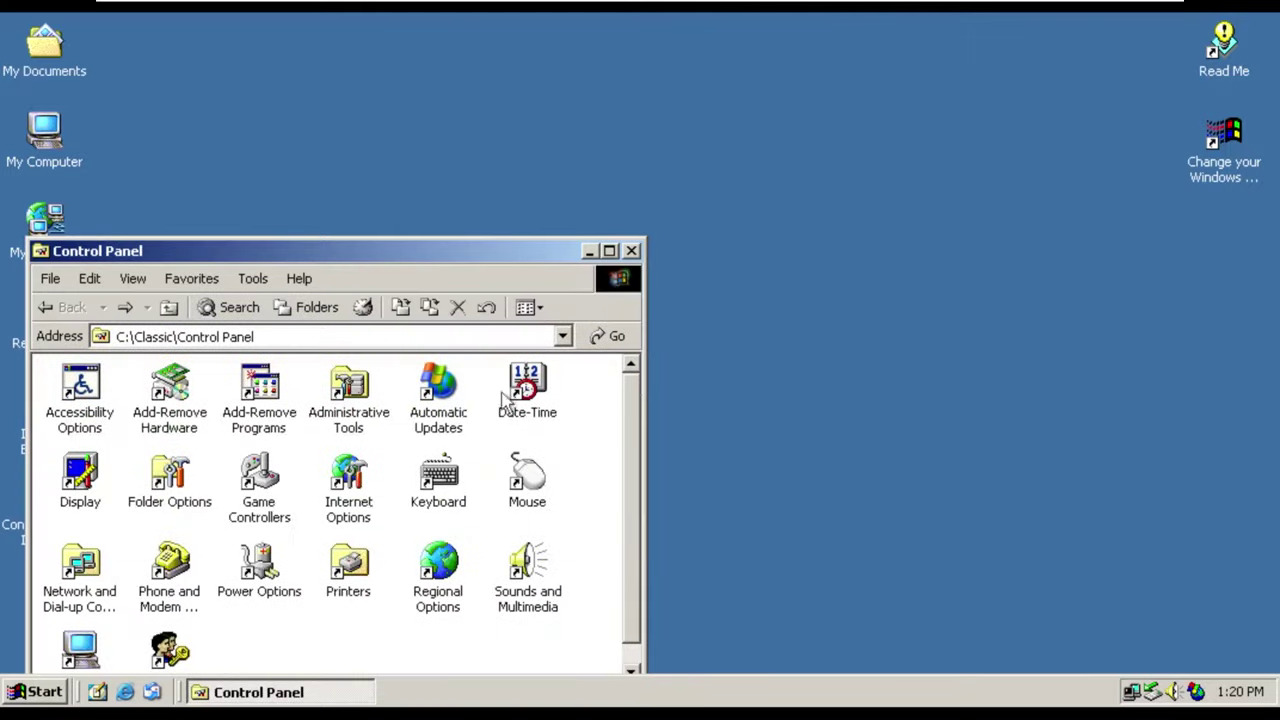
{"action": "left_click", "coordinate": [609, 251]}
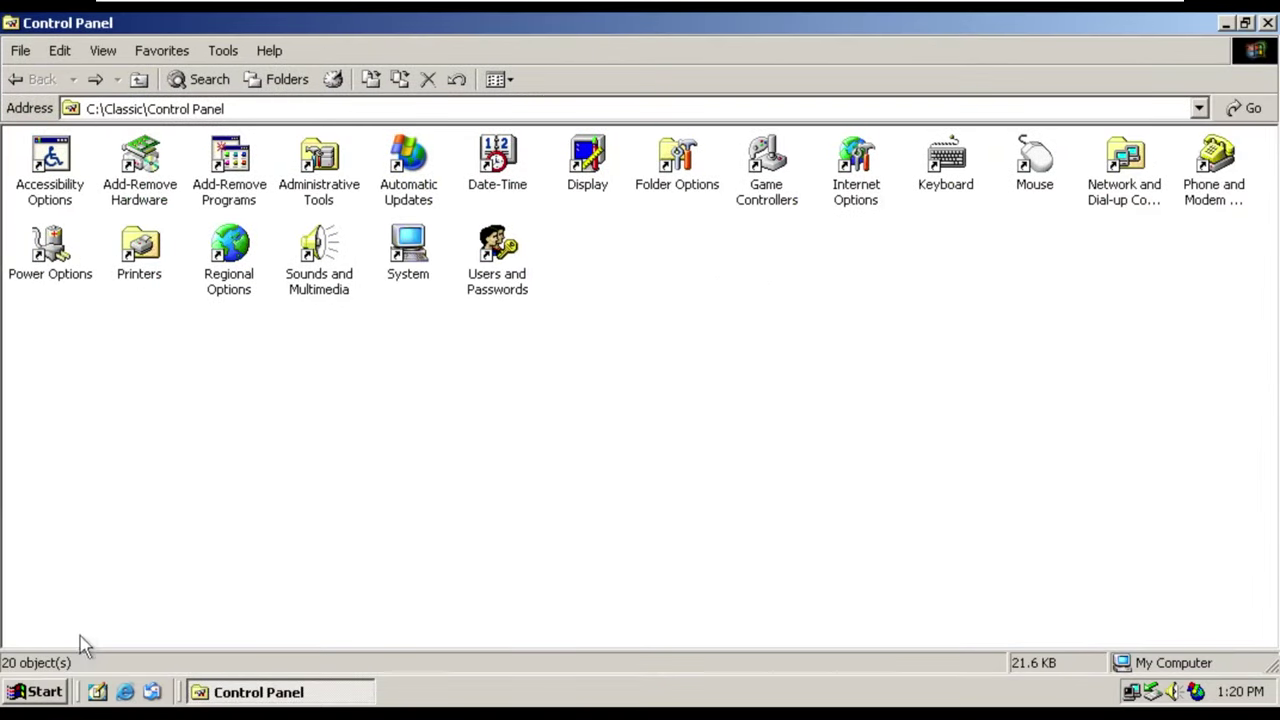
{"action": "left_click", "coordinate": [62, 688]}
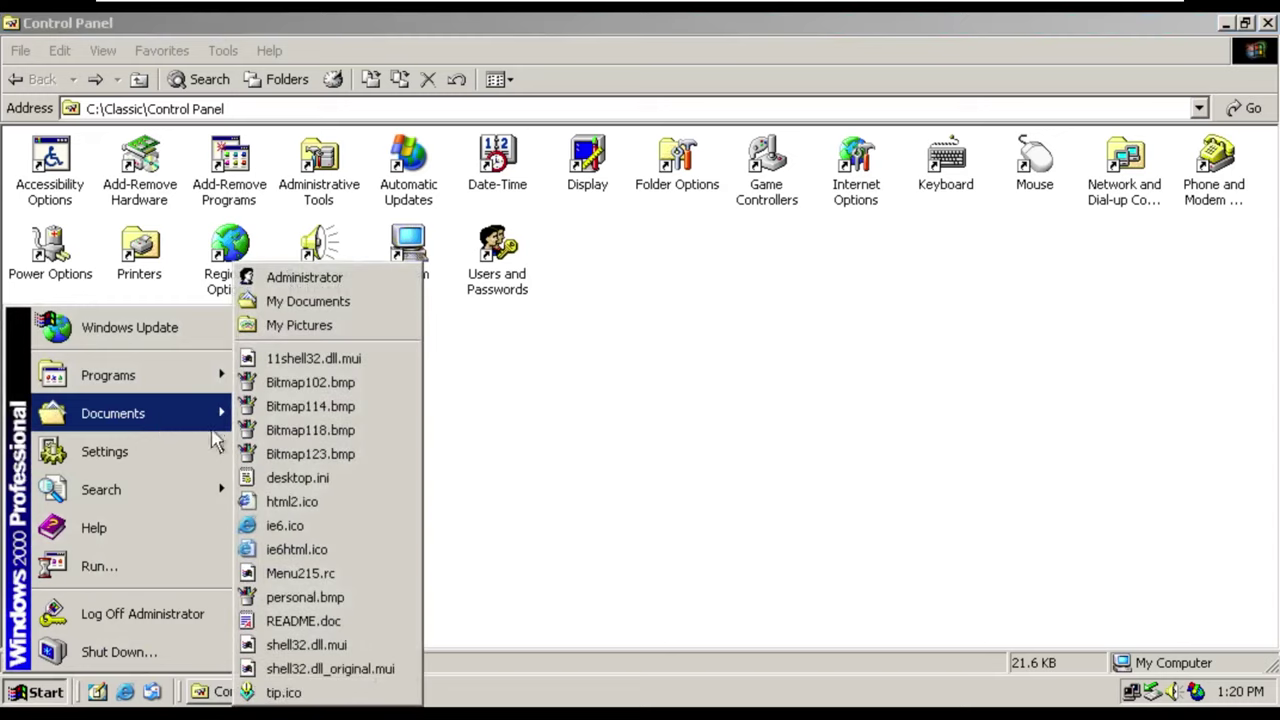
{"action": "left_click", "coordinate": [310, 428]}
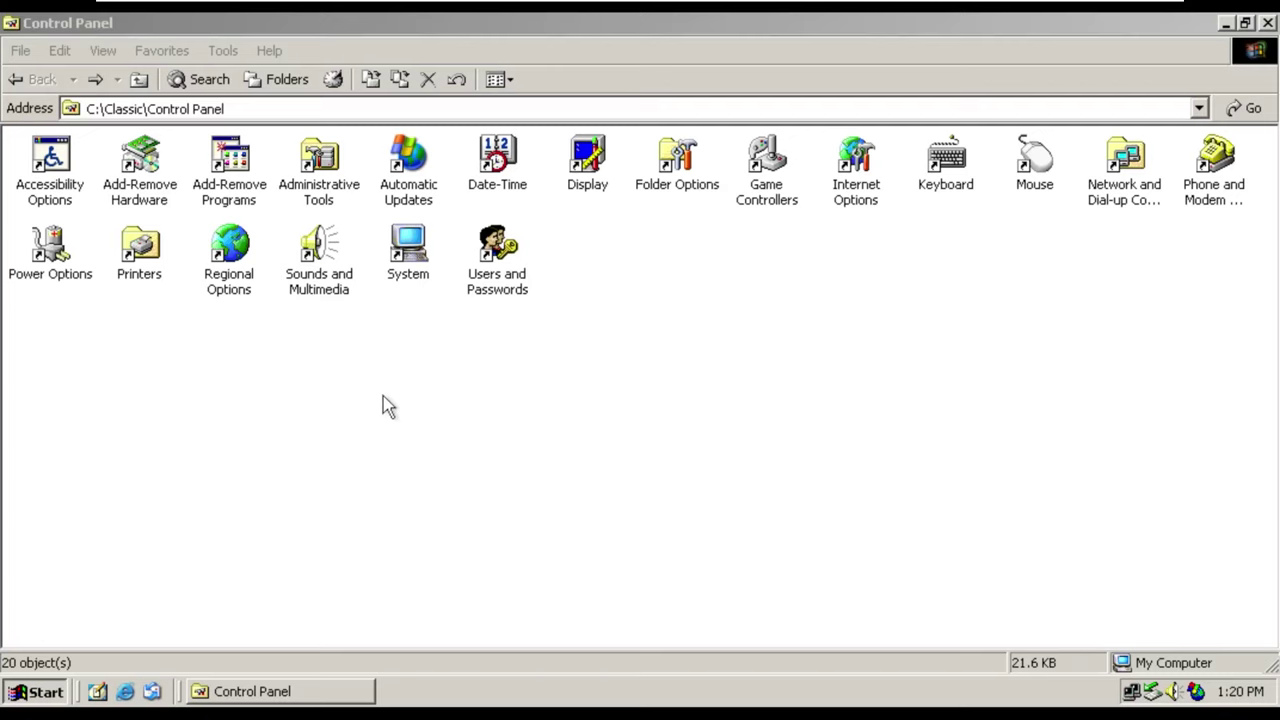
Step: Switch the modern Control Panel's View by setting to Category
{"action": "left_click", "coordinate": [336, 477]}
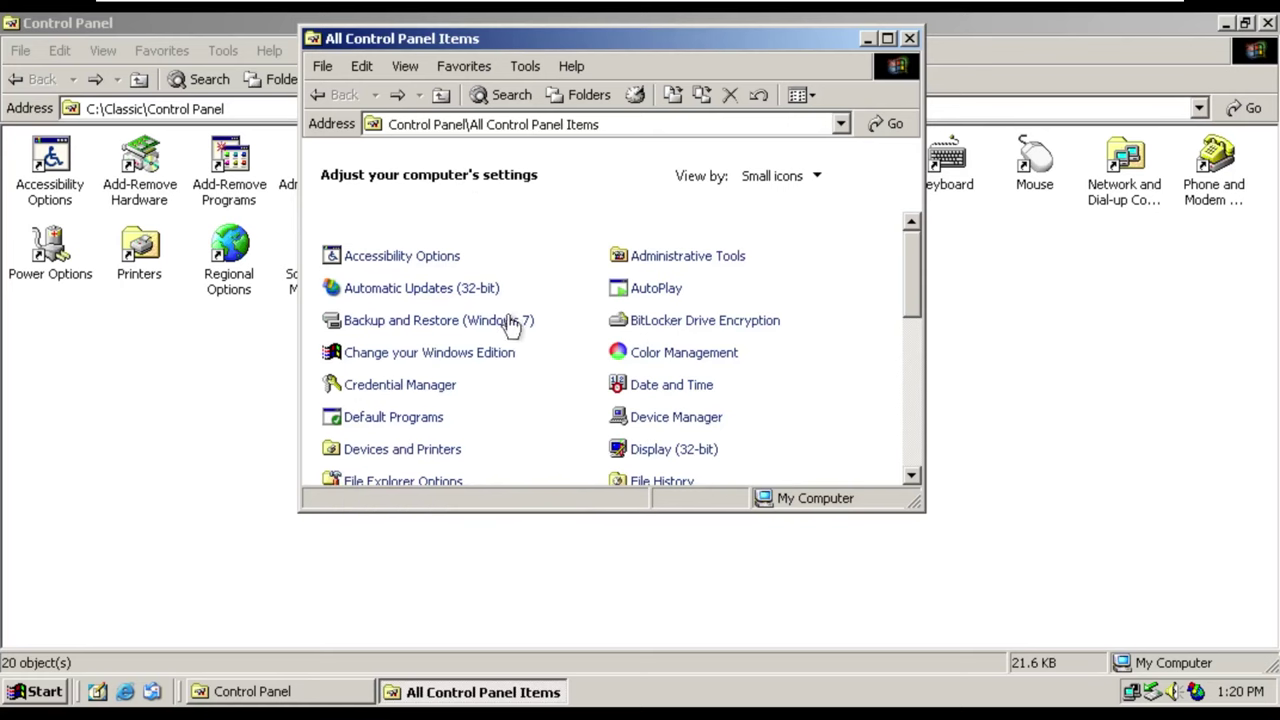
{"action": "left_click", "coordinate": [780, 176]}
{"action": "left_click", "coordinate": [770, 204]}
{"action": "left_click_drag", "start_coordinate": [928, 277], "coordinate": [896, 36]}
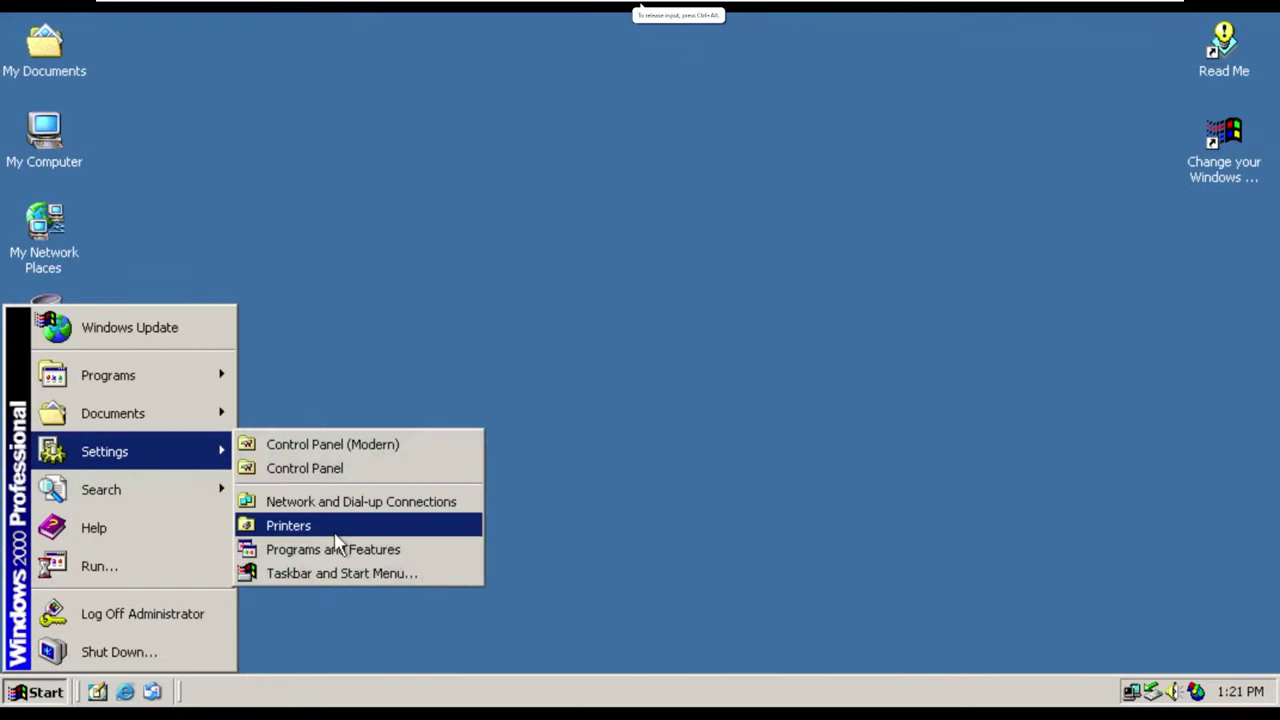
Step: Browse Open-Shell's Start menu items (Log Off, Shut Down) and Context Menu tab, then close settings
{"action": "left_click", "coordinate": [341, 573]}
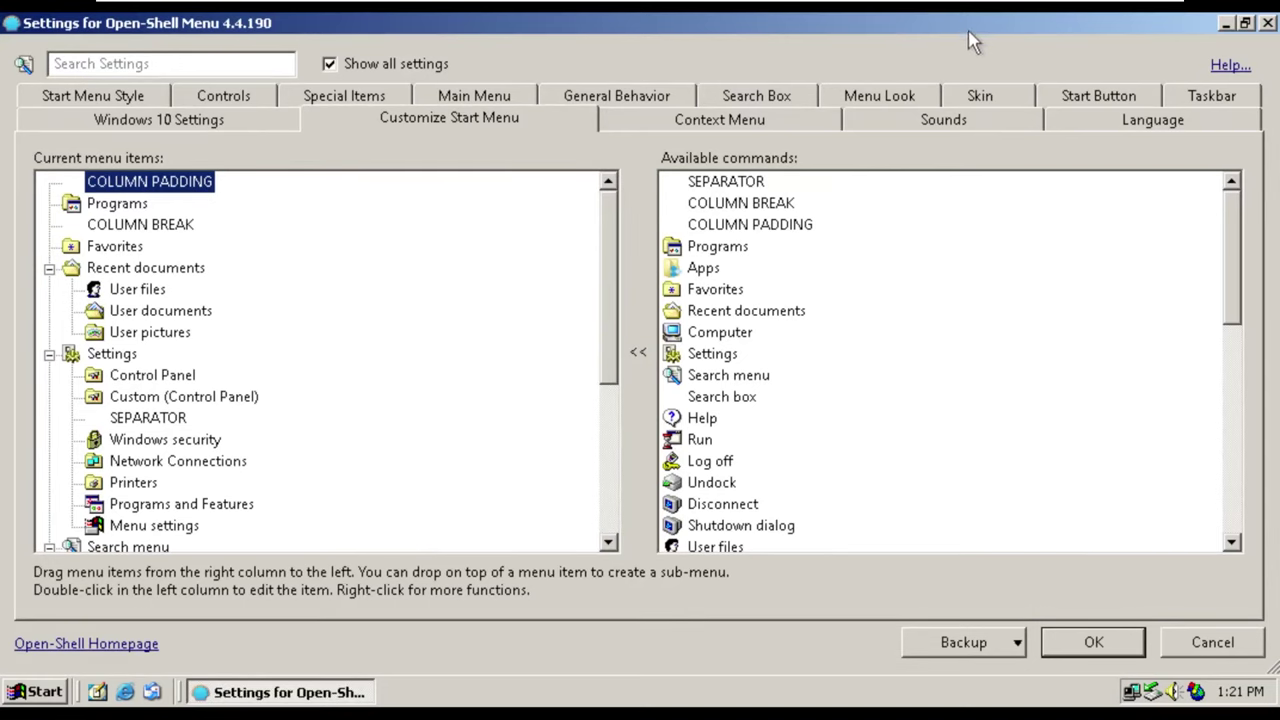
{"action": "left_click", "coordinate": [1245, 22]}
{"action": "scroll", "coordinate": [655, 328], "scroll_direction": "down", "scroll_amount": 10}
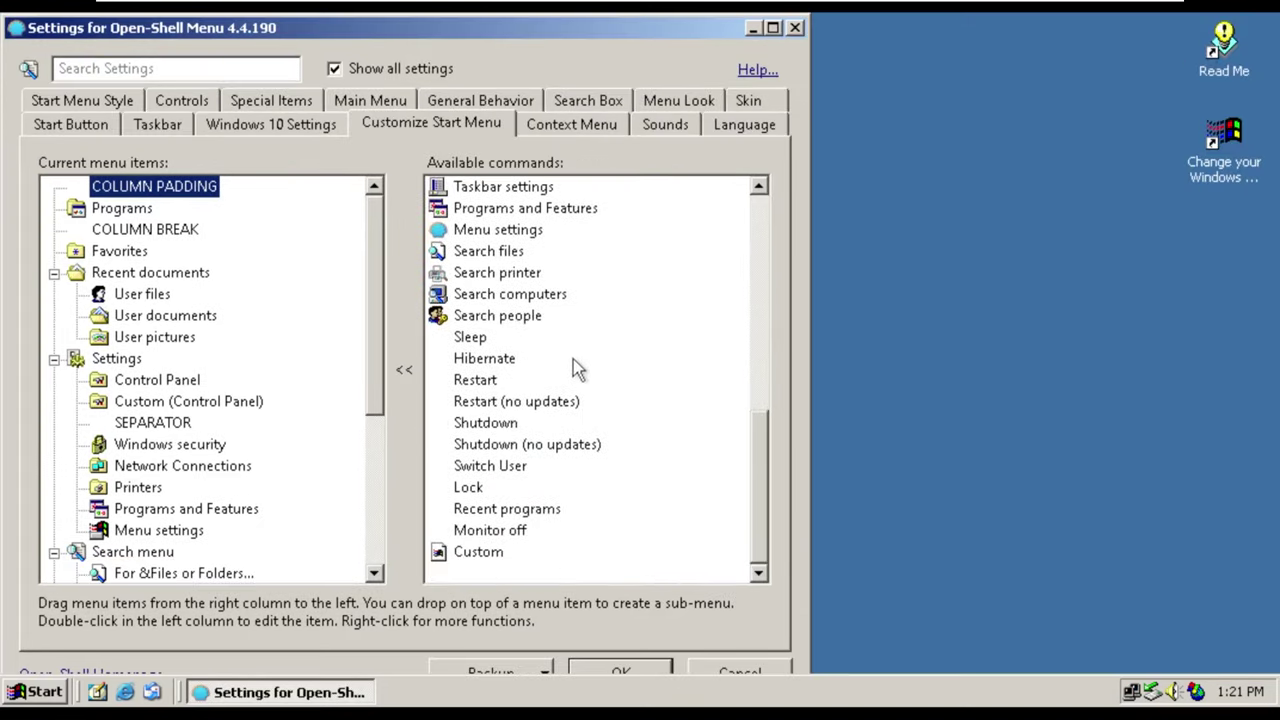
{"action": "scroll", "coordinate": [379, 425], "scroll_direction": "down", "scroll_amount": 4}
{"action": "left_click", "coordinate": [224, 533]}
{"action": "left_click", "coordinate": [150, 553]}
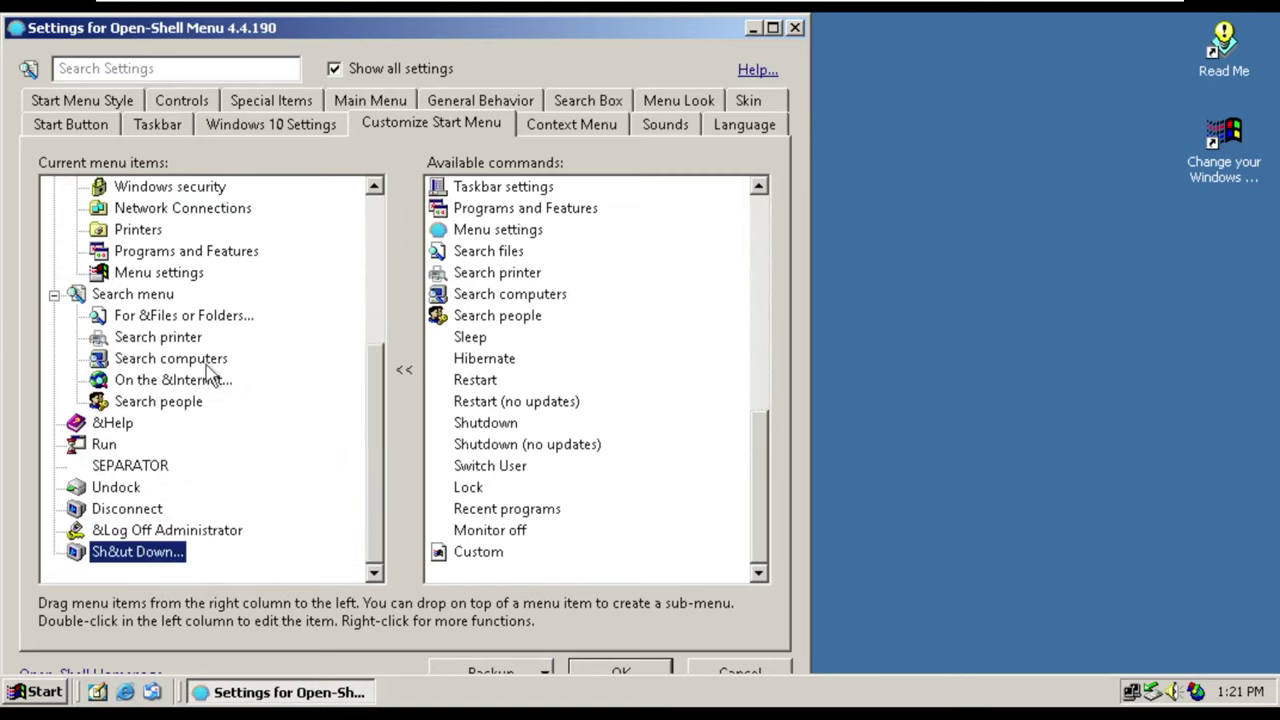
{"action": "scroll", "coordinate": [214, 340], "scroll_direction": "up", "scroll_amount": 3}
{"action": "left_click", "coordinate": [604, 124]}
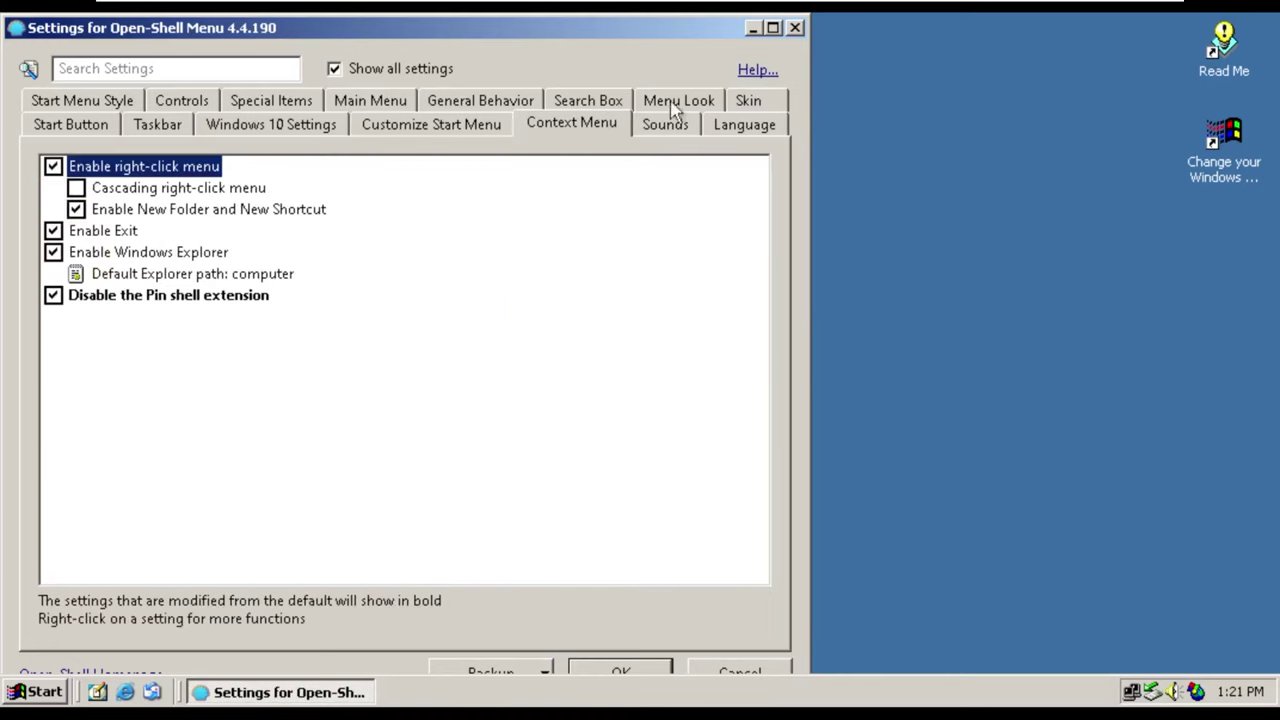
{"action": "key", "text": "Escape"}
Step: In Windows Help, read Networking's Install a network component topic, dismiss the script error, close Help
{"action": "left_click", "coordinate": [30, 695]}
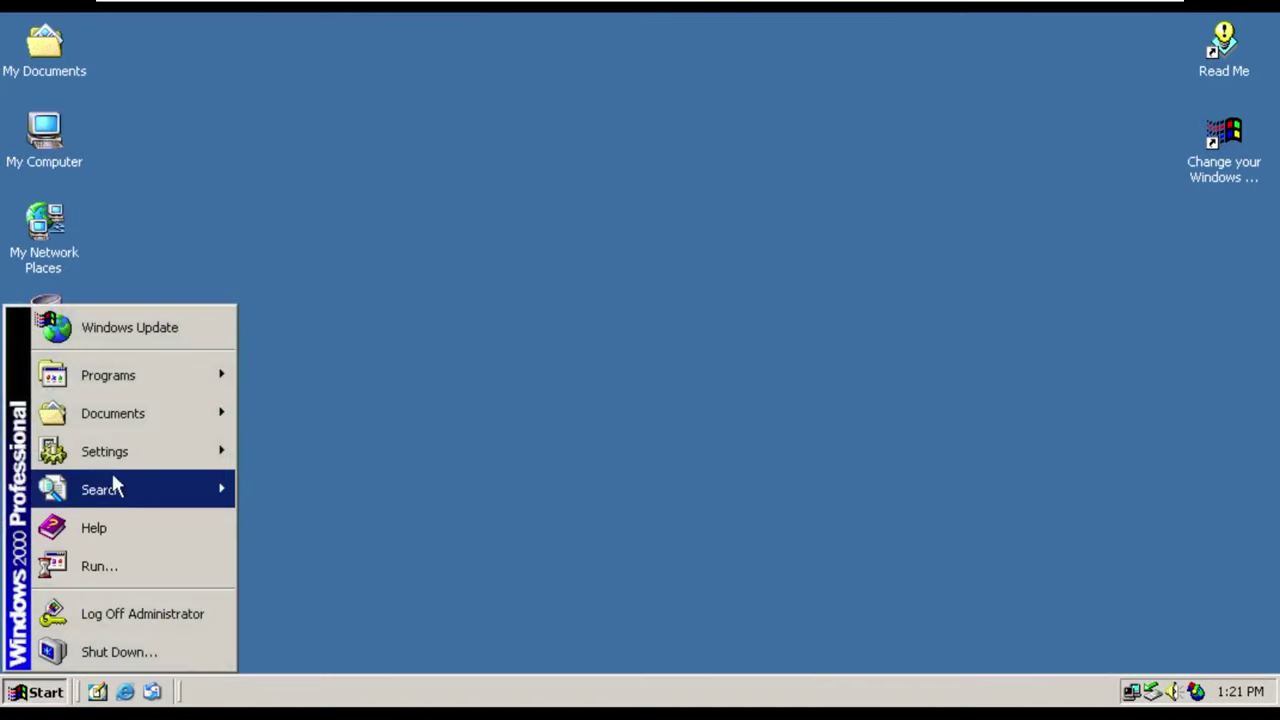
{"action": "mouse_move", "coordinate": [119, 490]}
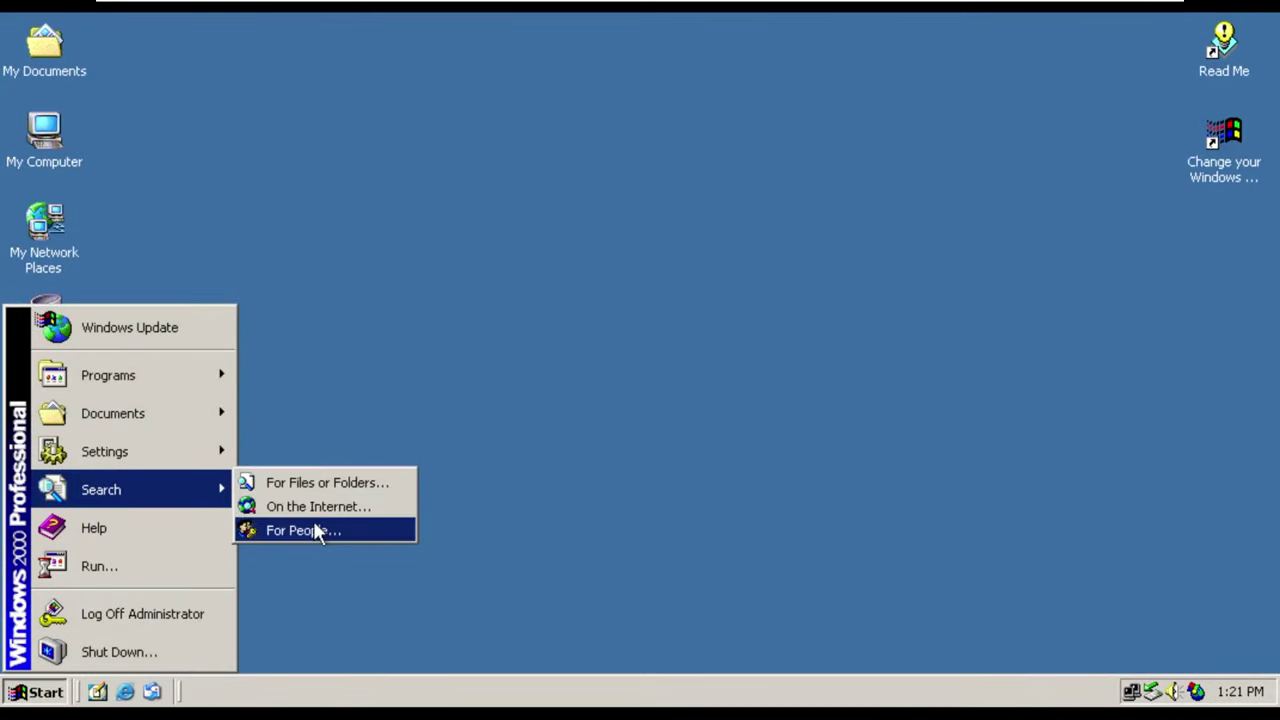
{"action": "left_click", "coordinate": [163, 548]}
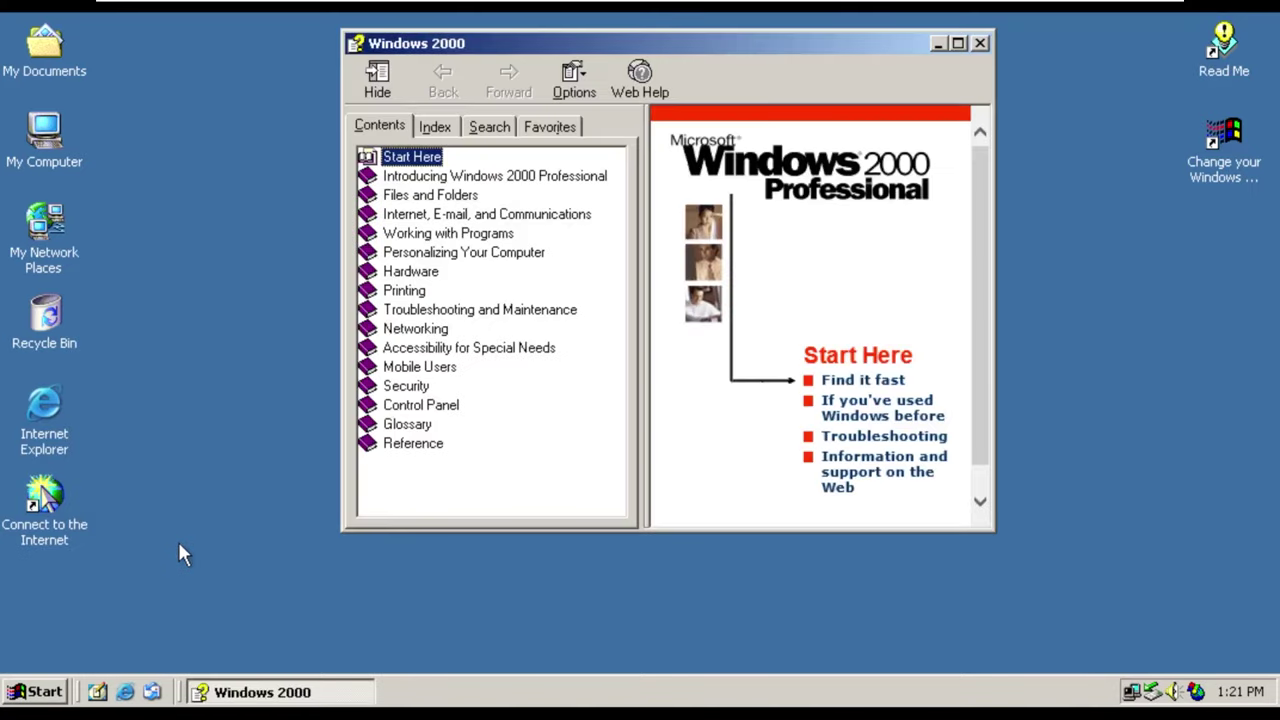
{"action": "left_click", "coordinate": [505, 234]}
{"action": "scroll", "coordinate": [480, 330], "scroll_direction": "down", "scroll_amount": 3}
{"action": "left_click", "coordinate": [440, 368]}
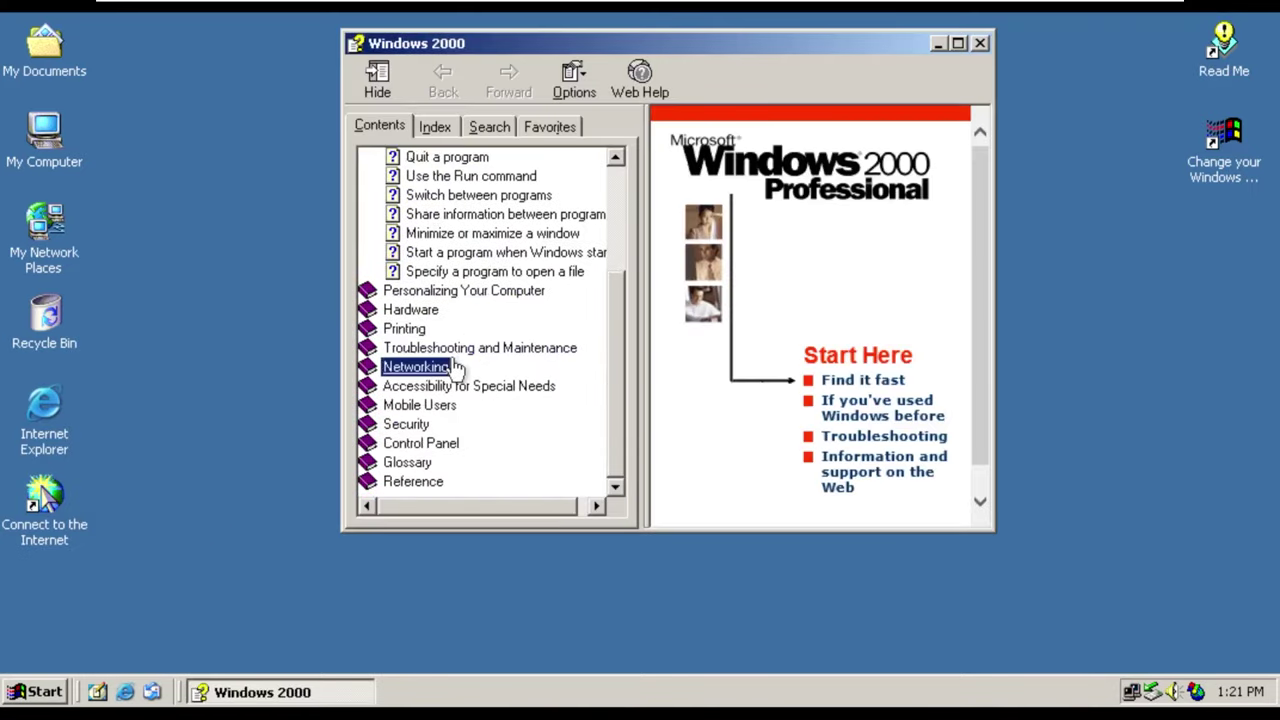
{"action": "left_click", "coordinate": [455, 388]}
{"action": "left_click", "coordinate": [655, 485]}
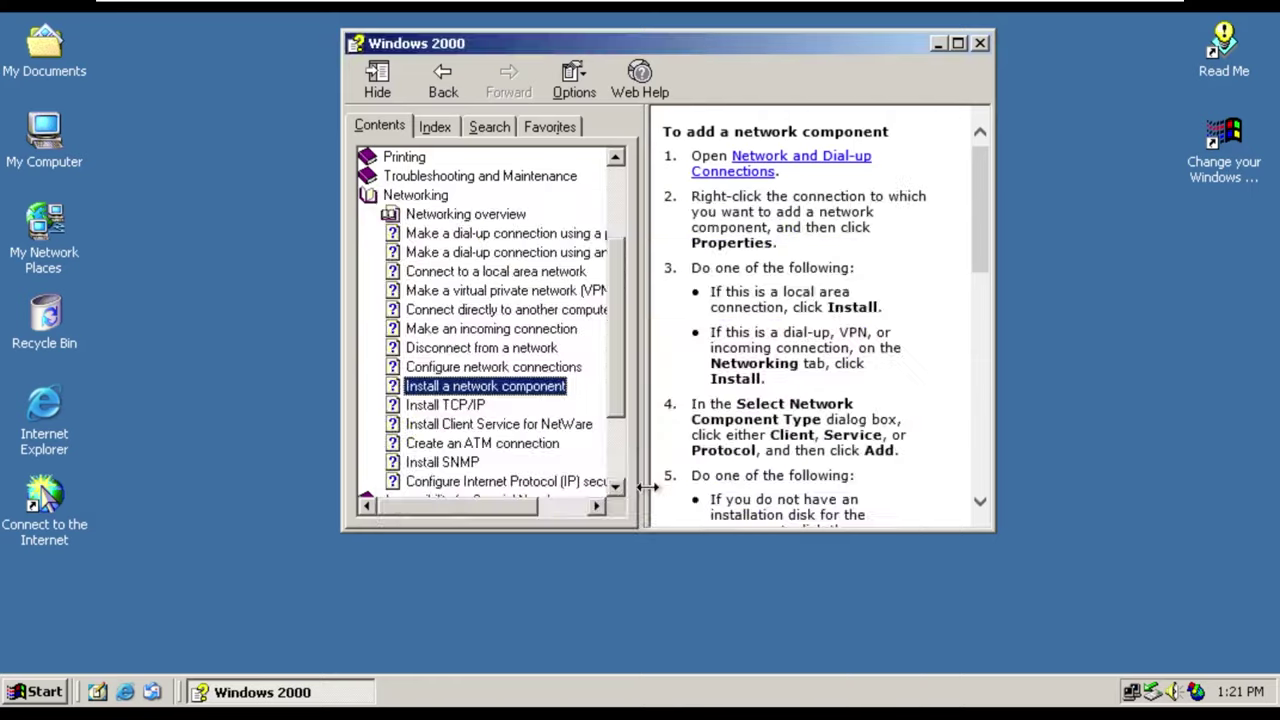
{"action": "left_click", "coordinate": [980, 43]}
{"action": "left_click", "coordinate": [30, 691]}
Step: Close the Run box, log off Administrator, and sign back in with the password
{"action": "left_click", "coordinate": [95, 563]}
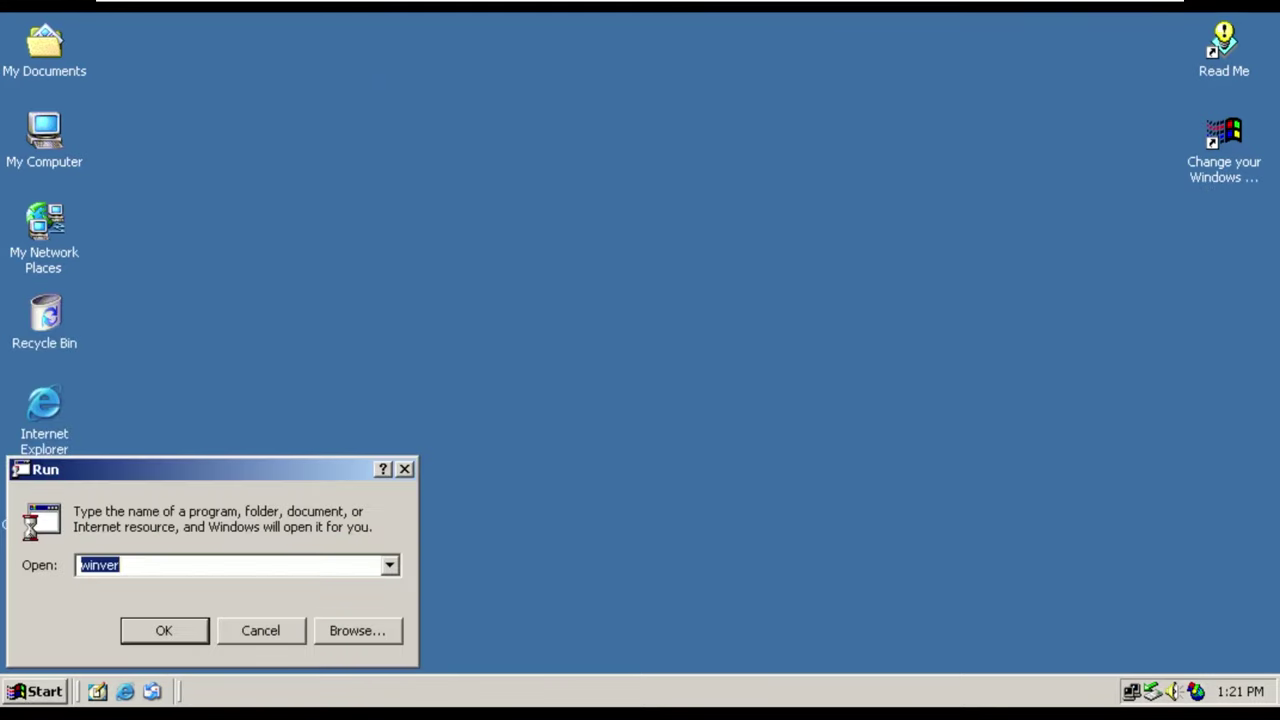
{"action": "left_click", "coordinate": [404, 469]}
{"action": "left_click", "coordinate": [22, 692]}
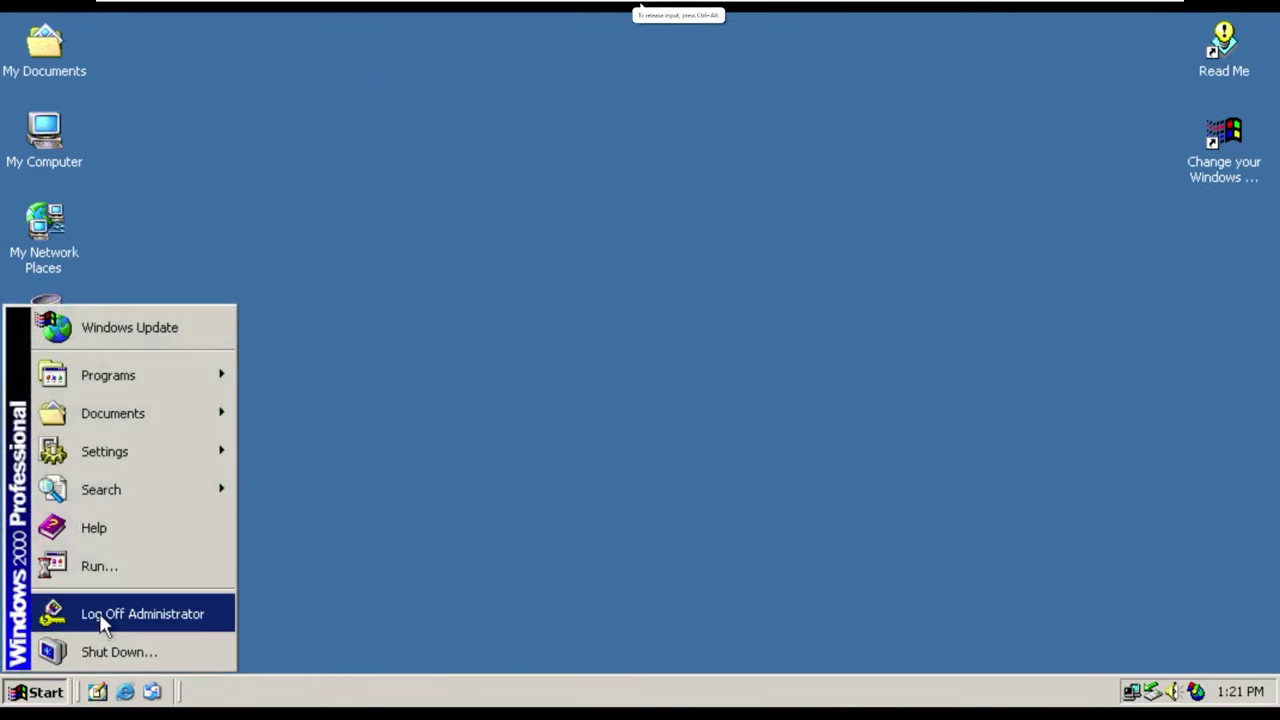
{"action": "left_click", "coordinate": [99, 613]}
{"action": "left_click", "coordinate": [599, 384]}
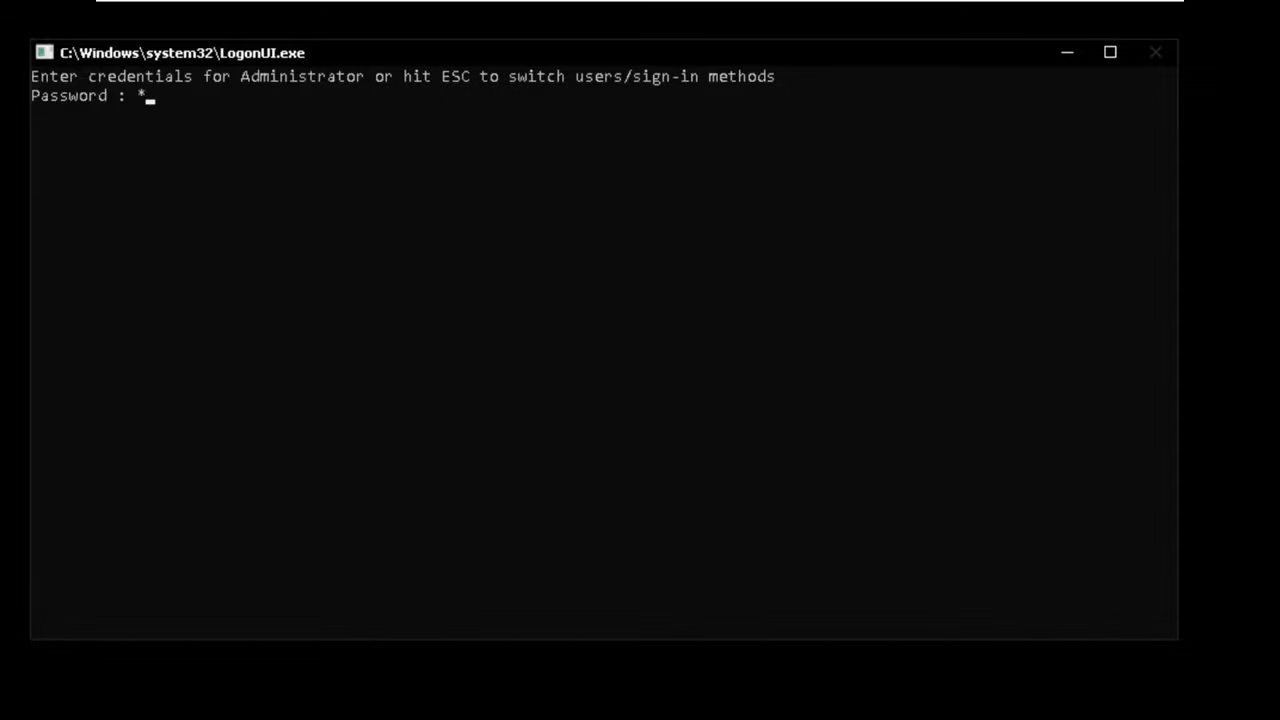
{"action": "key", "text": "Escape"}
{"action": "key", "text": "Escape"}
{"action": "key", "text": "Return"}
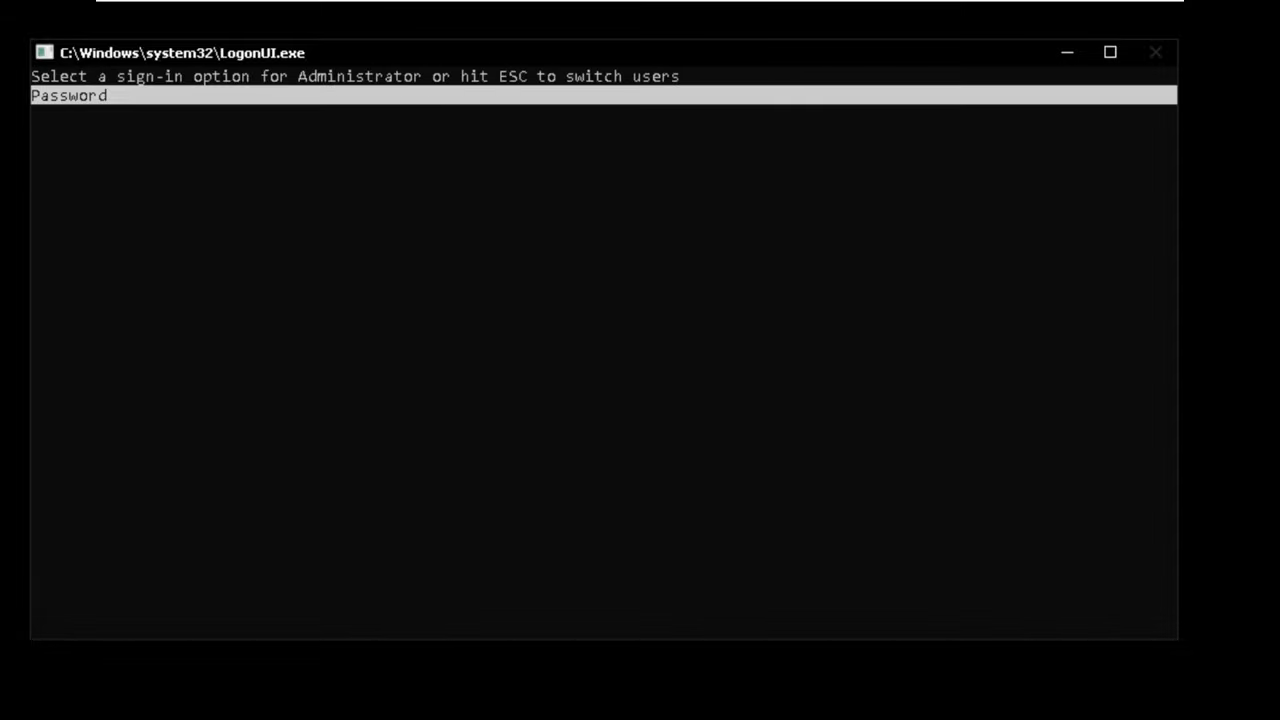
{"action": "key", "text": "Return"}
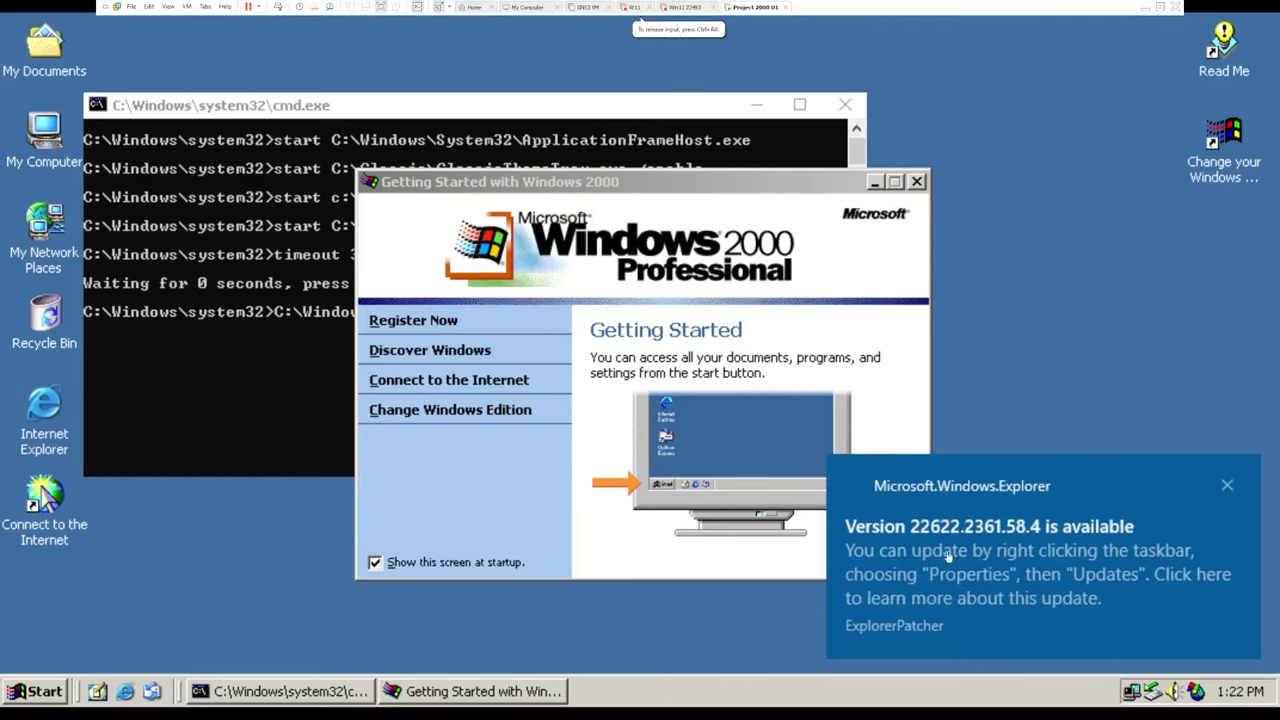
Step: Dismiss the ExplorerPatcher notice, turn the volume to maximum, and close Getting Started
{"action": "left_click", "coordinate": [1229, 487]}
{"action": "left_click", "coordinate": [1178, 692]}
{"action": "left_click_drag", "start_coordinate": [1216, 628], "coordinate": [1226, 584]}
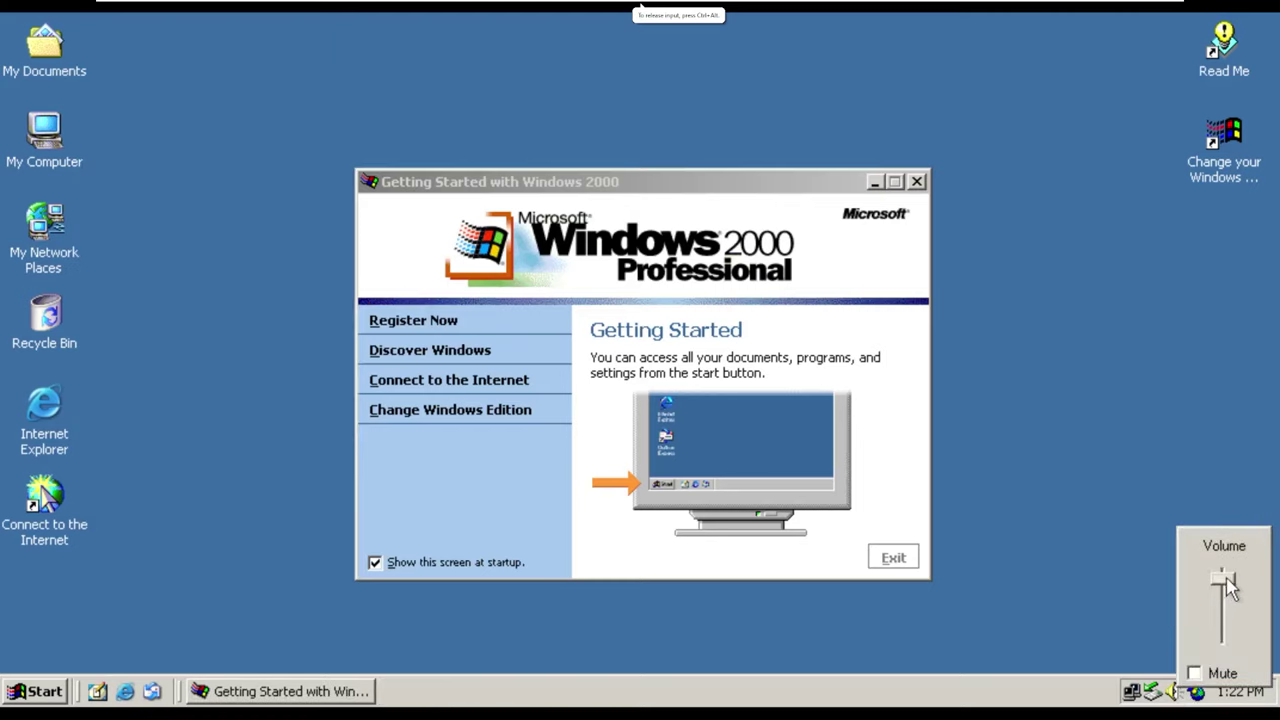
{"action": "left_click", "coordinate": [922, 181]}
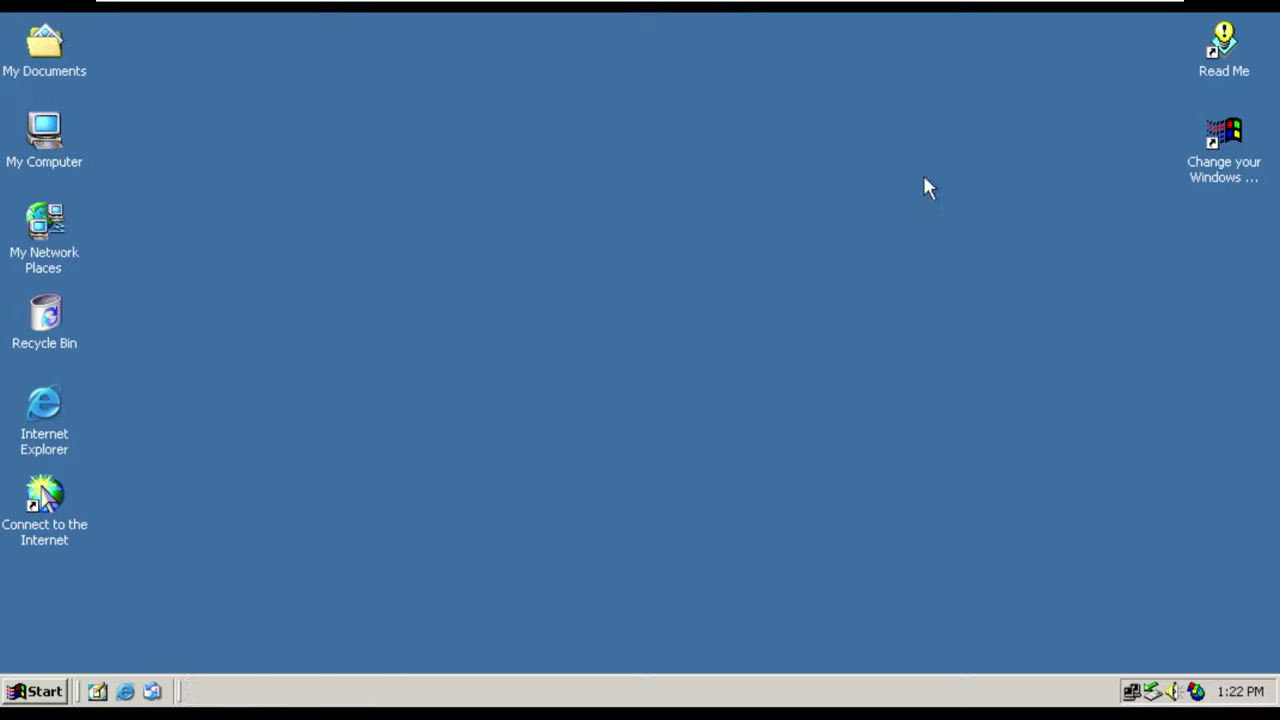
{"action": "left_click", "coordinate": [15, 712]}
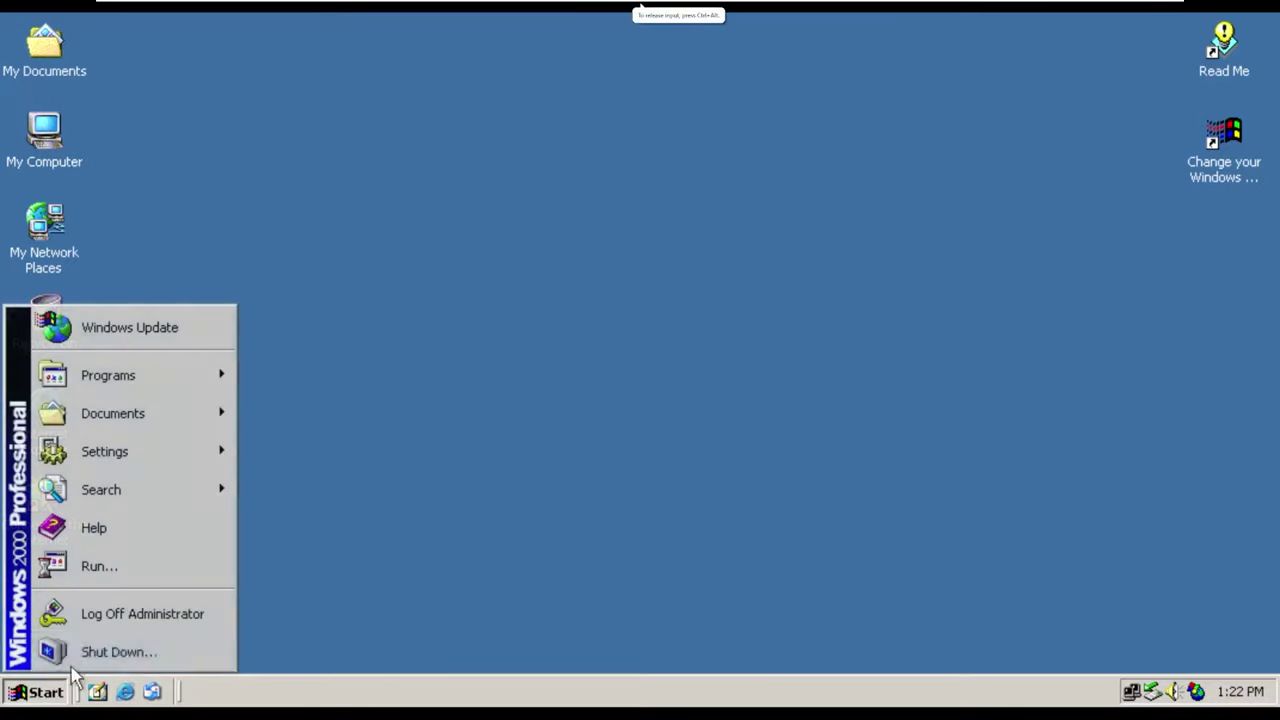
{"action": "left_click", "coordinate": [190, 378]}
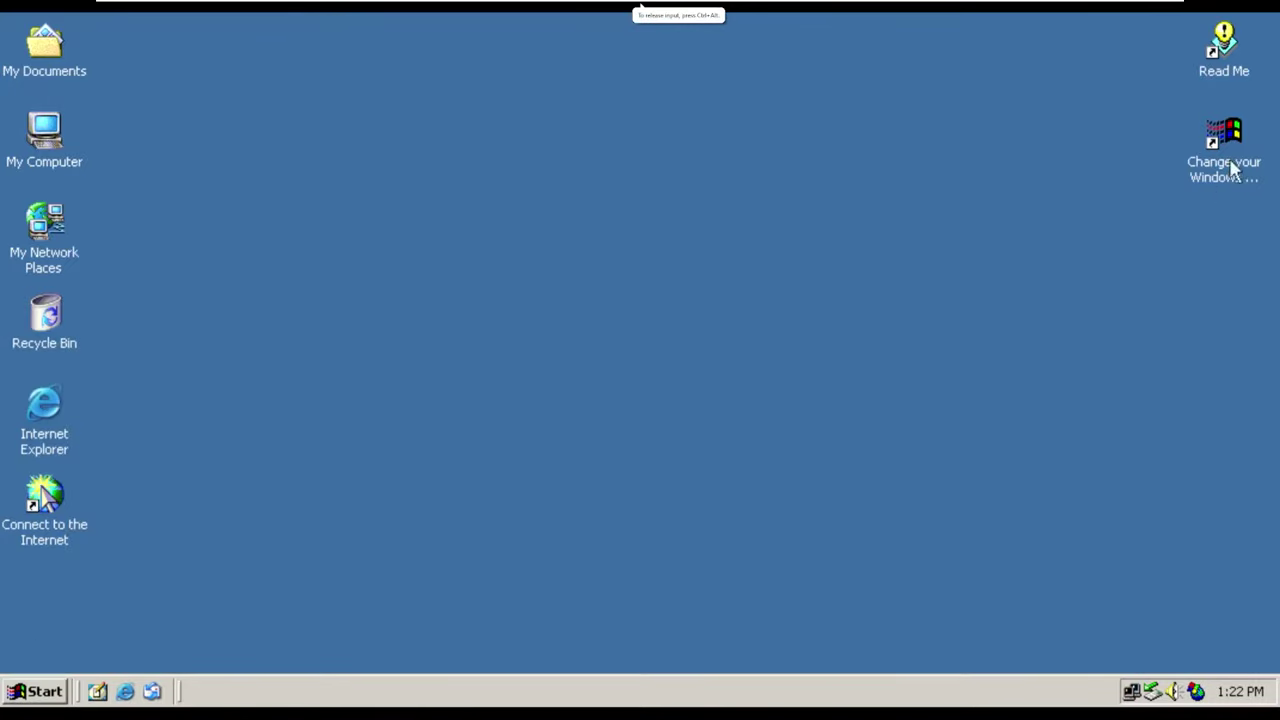
{"action": "left_click_drag", "start_coordinate": [1212, 357], "coordinate": [1176, 42]}
{"action": "left_click", "coordinate": [1152, 79]}
Step: In Display Properties, preview Coffee Bean, Soap Bubbles and Gone Fishing wallpapers and the Boxes pattern
{"action": "right_click", "coordinate": [464, 575]}
{"action": "left_click", "coordinate": [499, 561]}
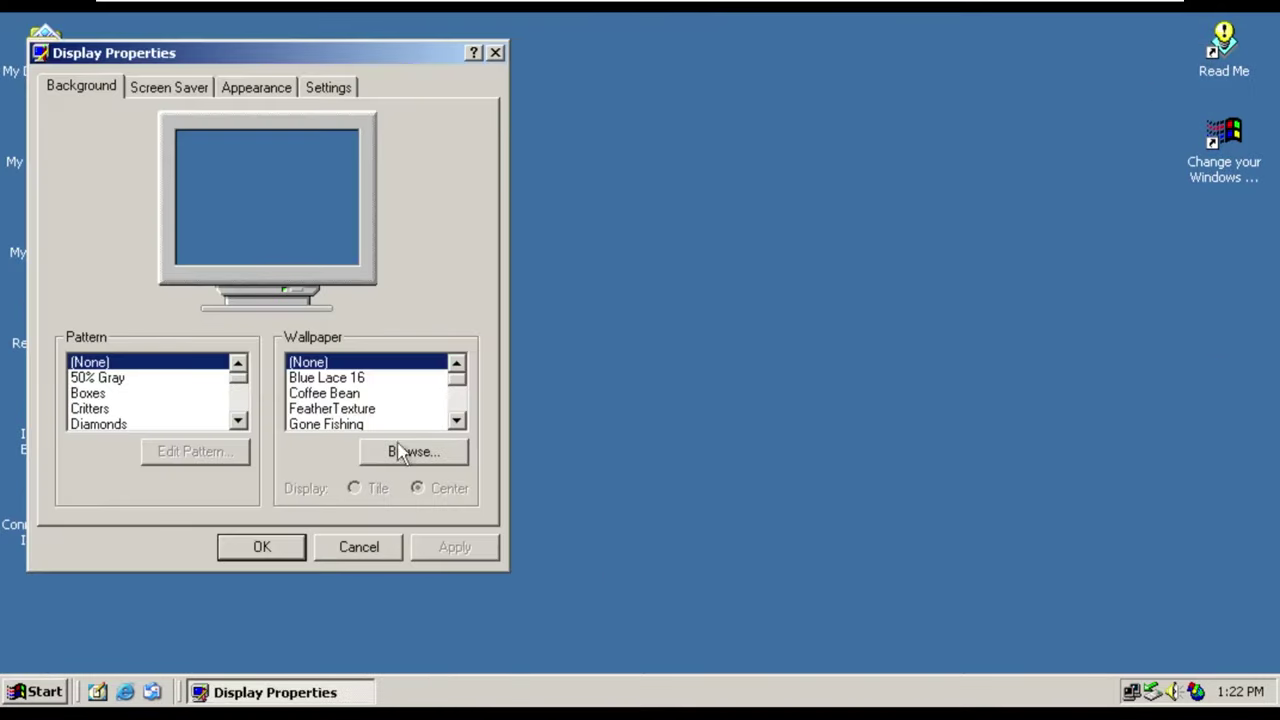
{"action": "left_click", "coordinate": [394, 395]}
{"action": "scroll", "coordinate": [290, 415], "scroll_direction": "down", "scroll_amount": 5}
{"action": "left_click", "coordinate": [205, 391]}
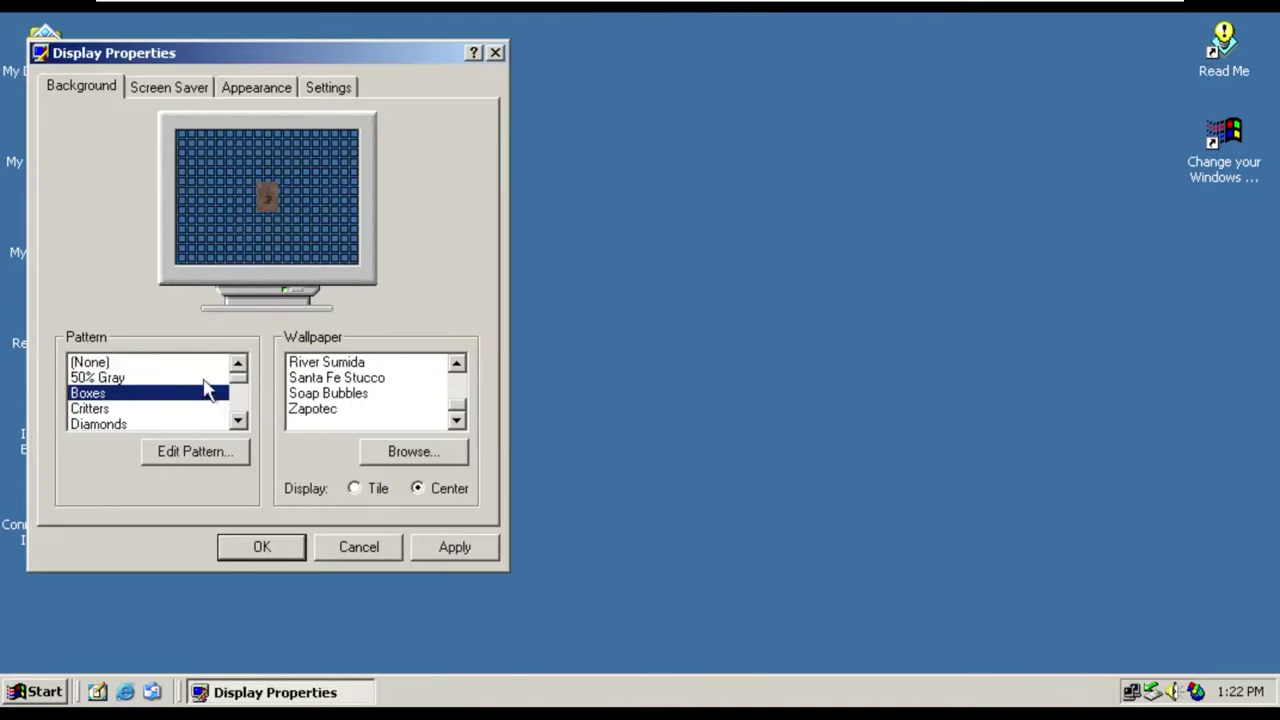
{"action": "left_click", "coordinate": [205, 362]}
{"action": "left_click", "coordinate": [340, 393]}
{"action": "scroll", "coordinate": [340, 400], "scroll_direction": "up", "scroll_amount": 2}
{"action": "left_click", "coordinate": [340, 396]}
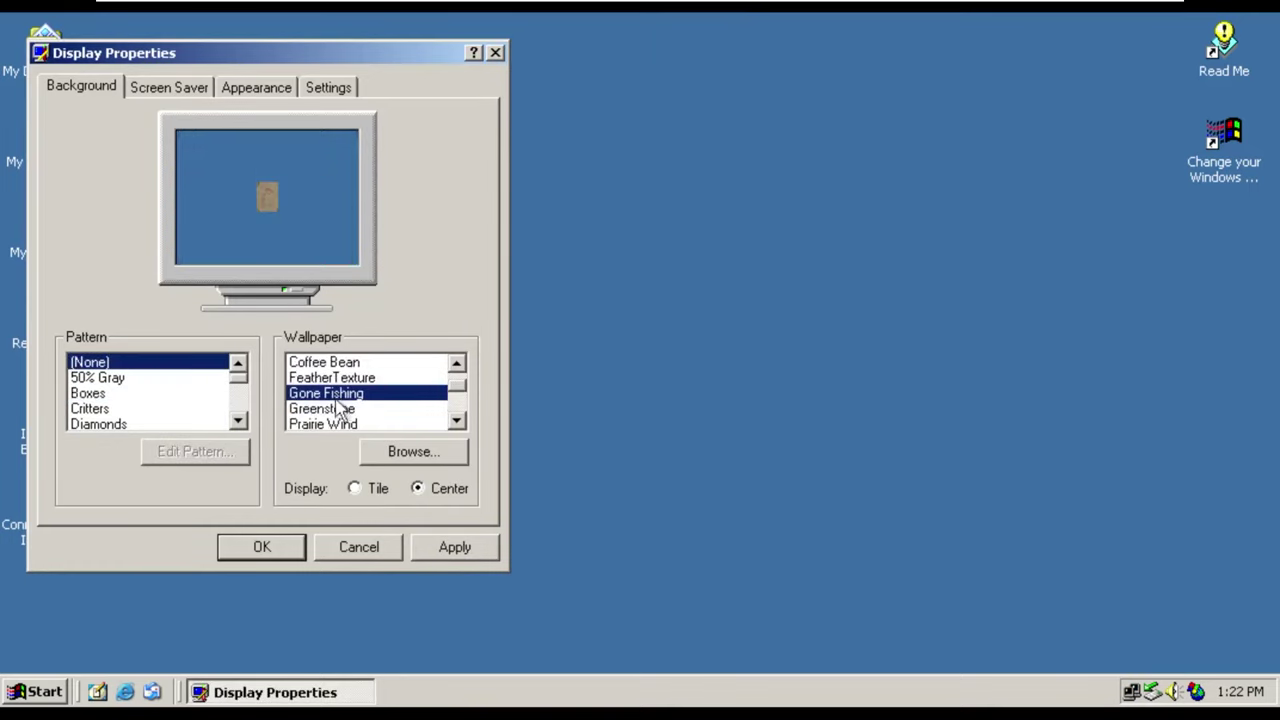
{"action": "scroll", "coordinate": [340, 410], "scroll_direction": "up", "scroll_amount": 1}
Step: Set Coffee Bean as the tiled wallpaper and apply it
{"action": "left_click", "coordinate": [338, 394]}
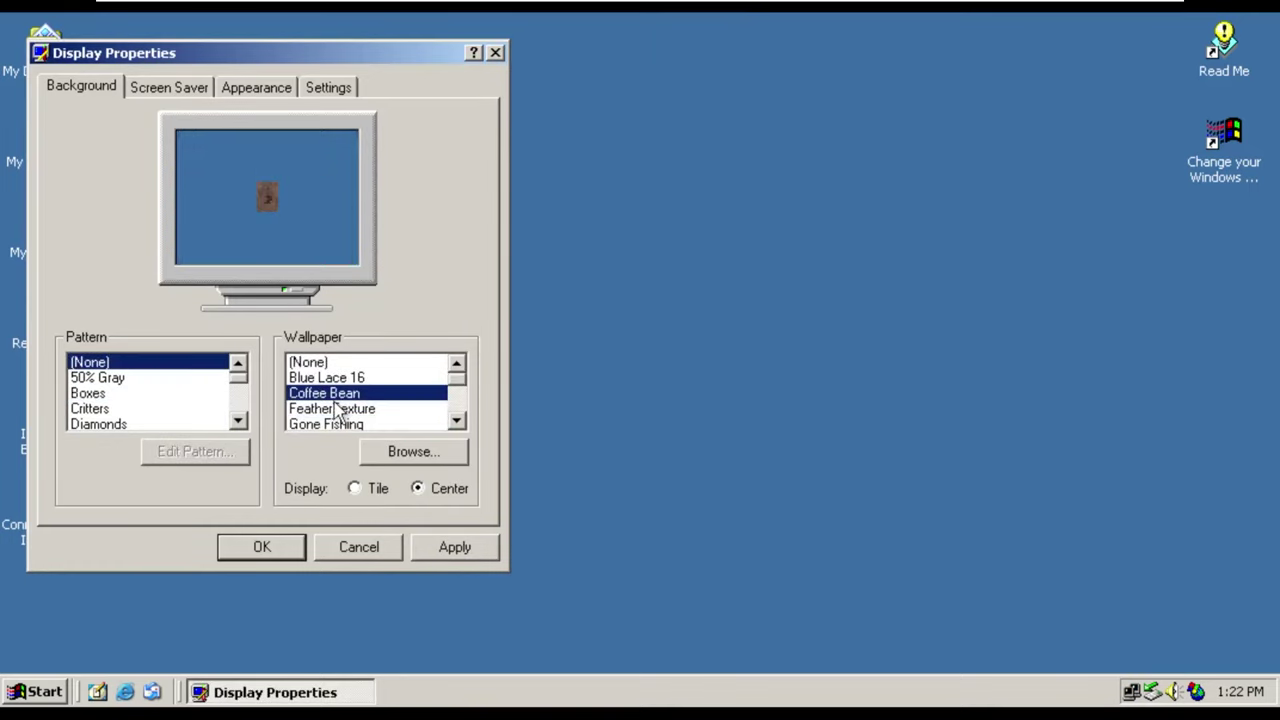
{"action": "left_click", "coordinate": [378, 488]}
{"action": "left_click", "coordinate": [443, 548]}
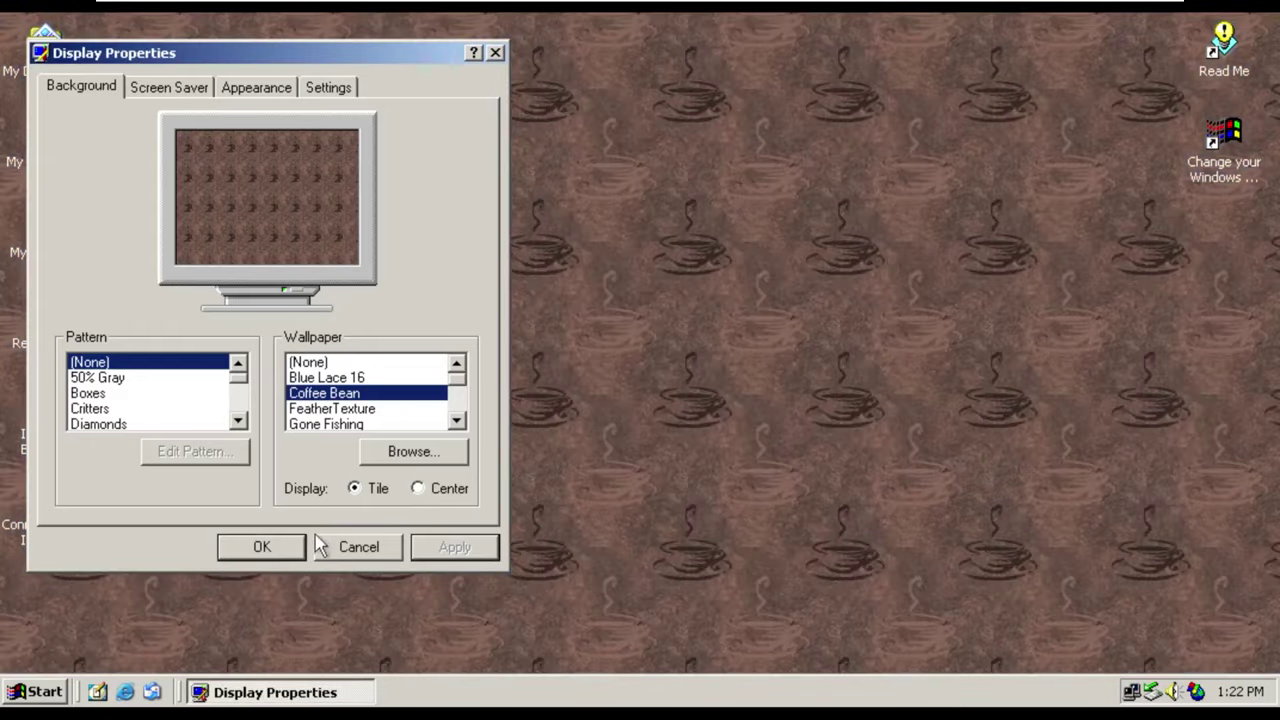
{"action": "left_click", "coordinate": [262, 547]}
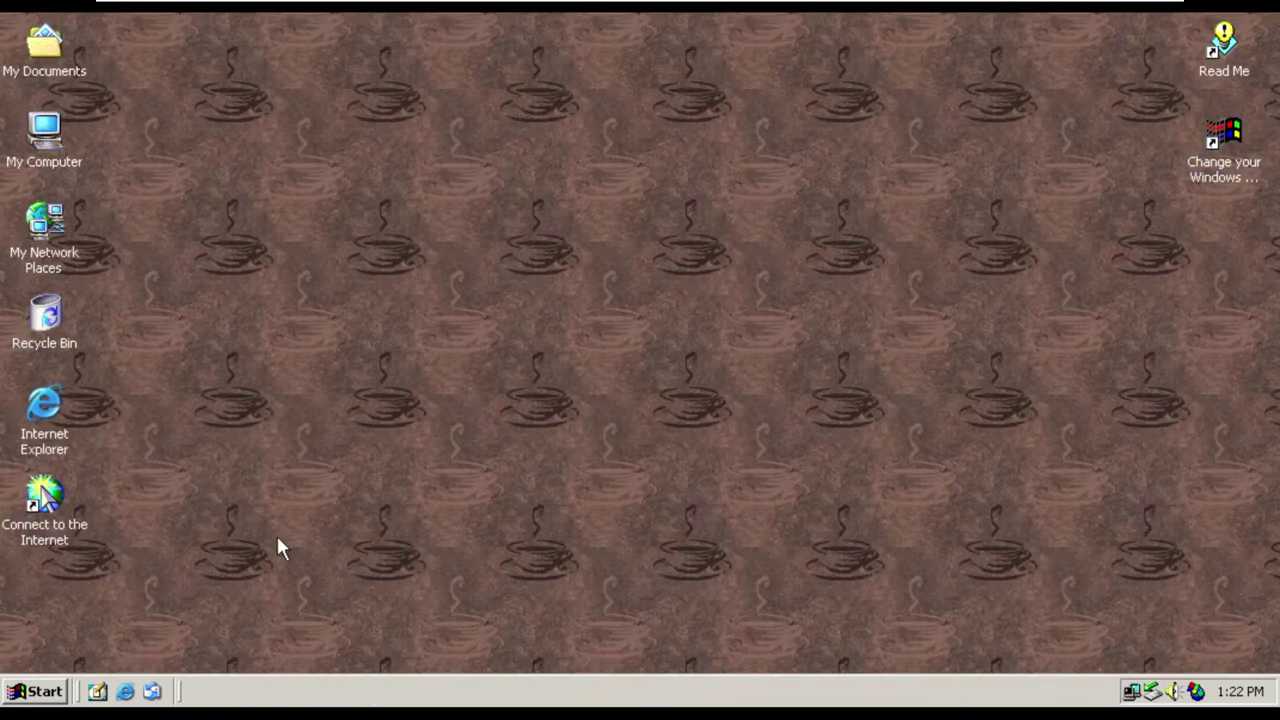
Step: Minimize all open windows from the taskbar menu
{"action": "left_click", "coordinate": [40, 692]}
{"action": "right_click", "coordinate": [340, 690]}
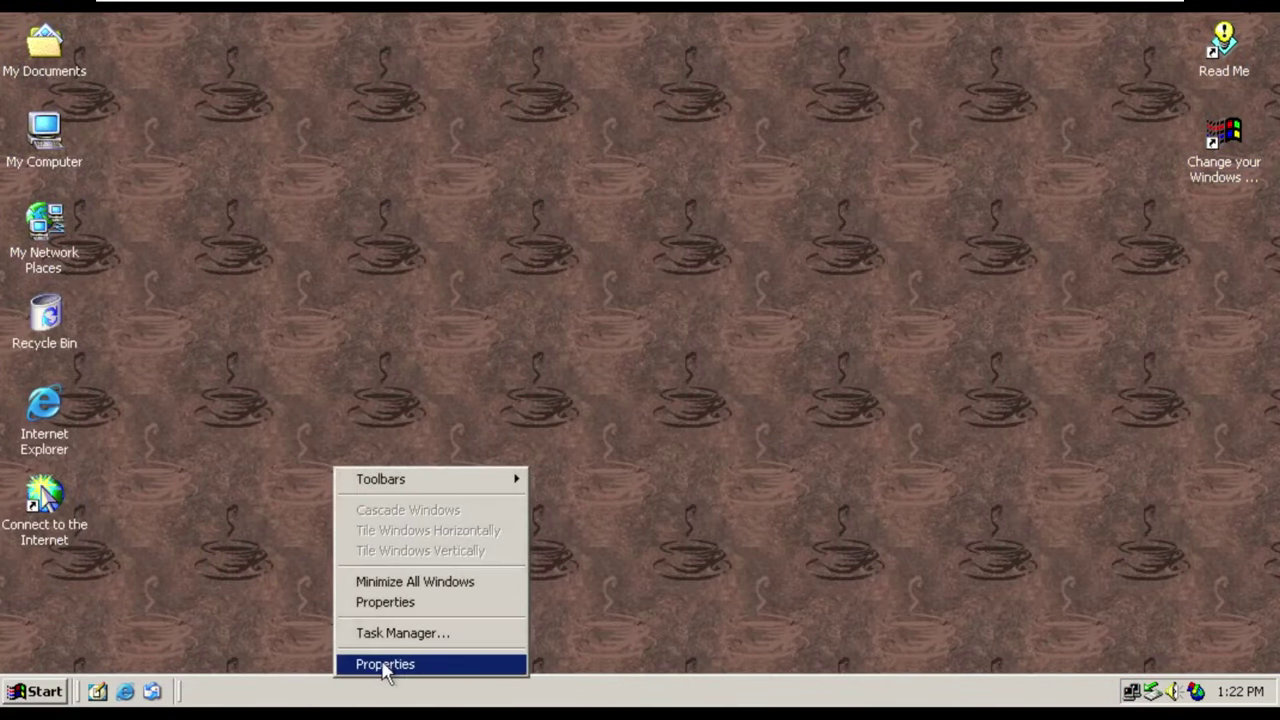
{"action": "left_click", "coordinate": [457, 580]}
{"action": "left_click", "coordinate": [22, 692]}
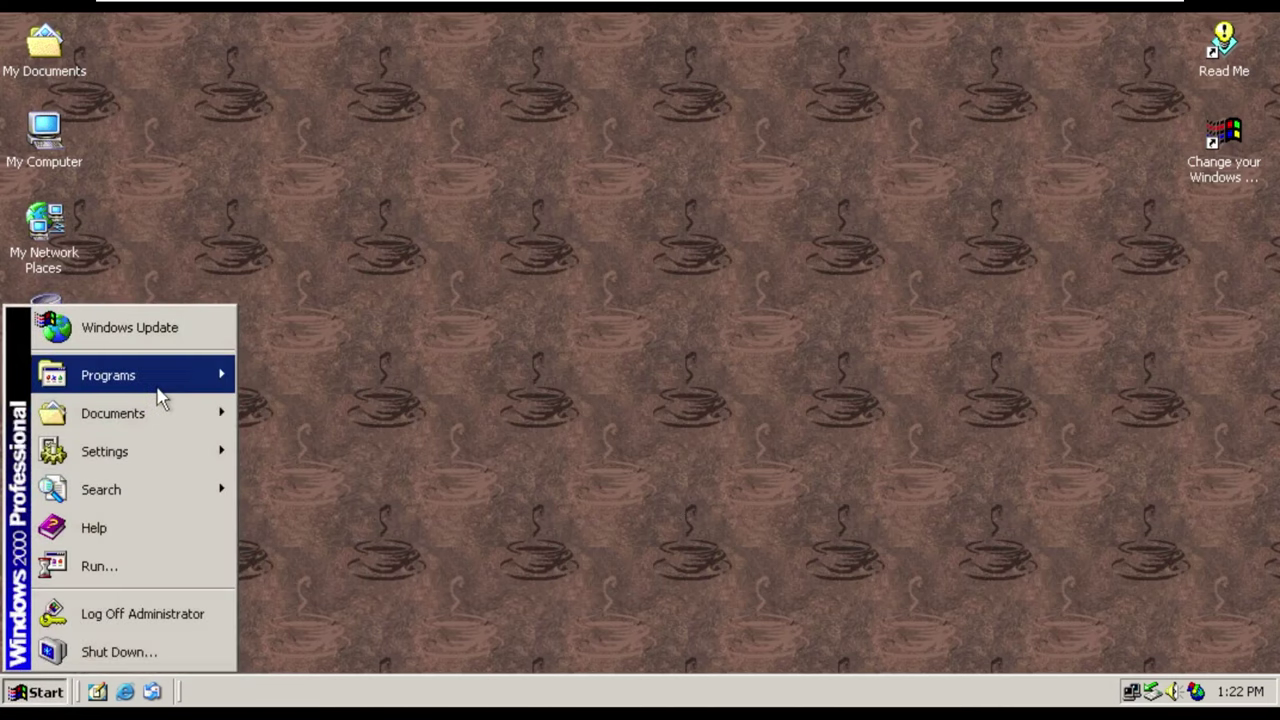
{"action": "mouse_move", "coordinate": [183, 452]}
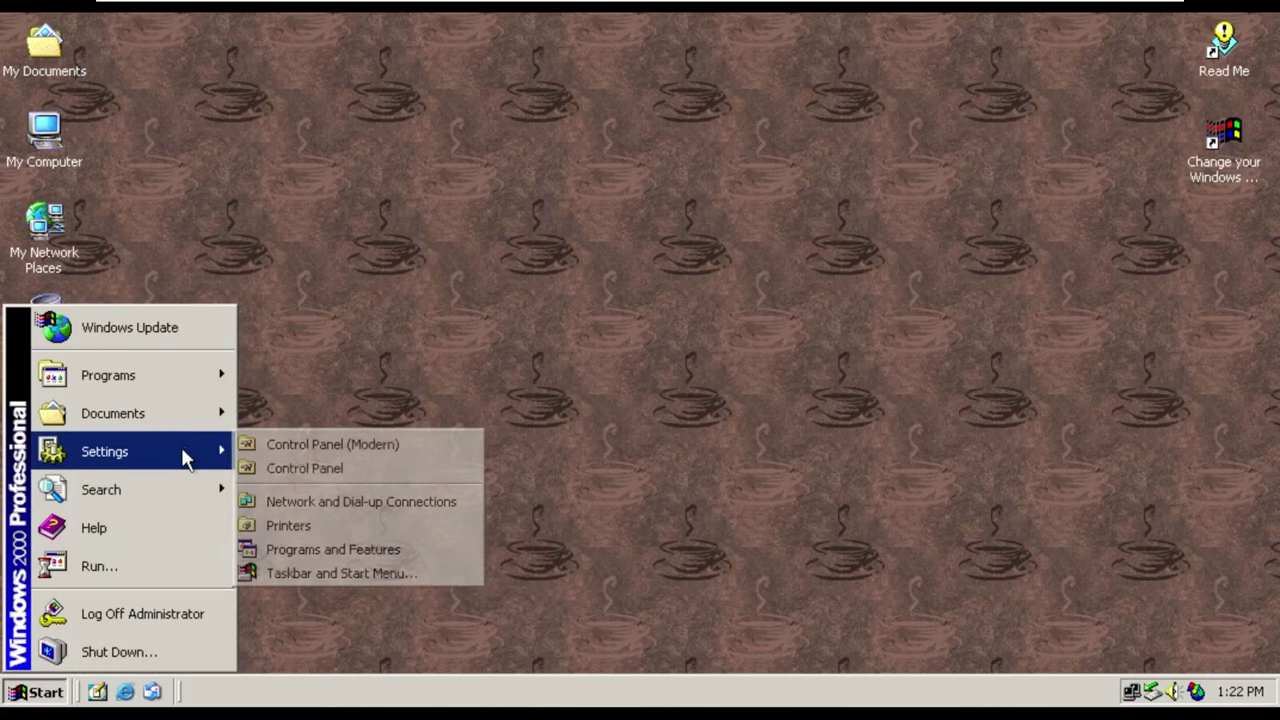
{"action": "left_click", "coordinate": [267, 285]}
Step: From My Computer's Properties, go to Settings home and open Update & Security
{"action": "right_click", "coordinate": [53, 143]}
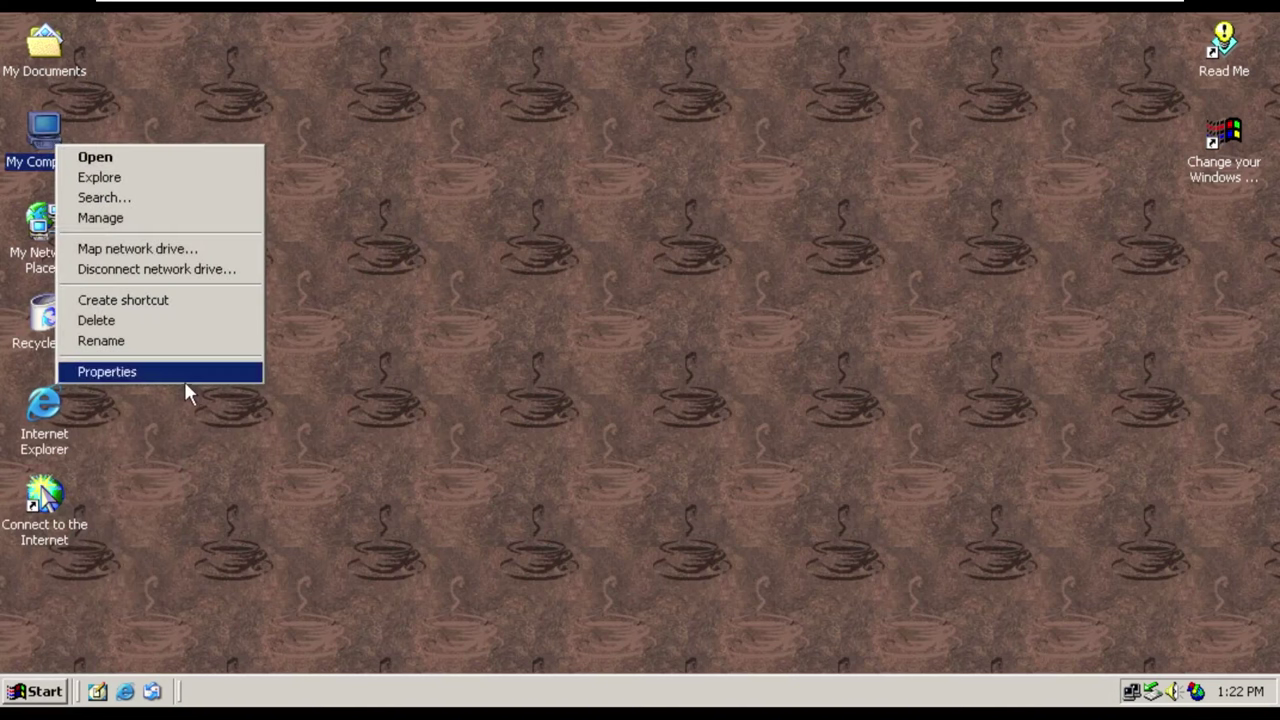
{"action": "left_click", "coordinate": [184, 376]}
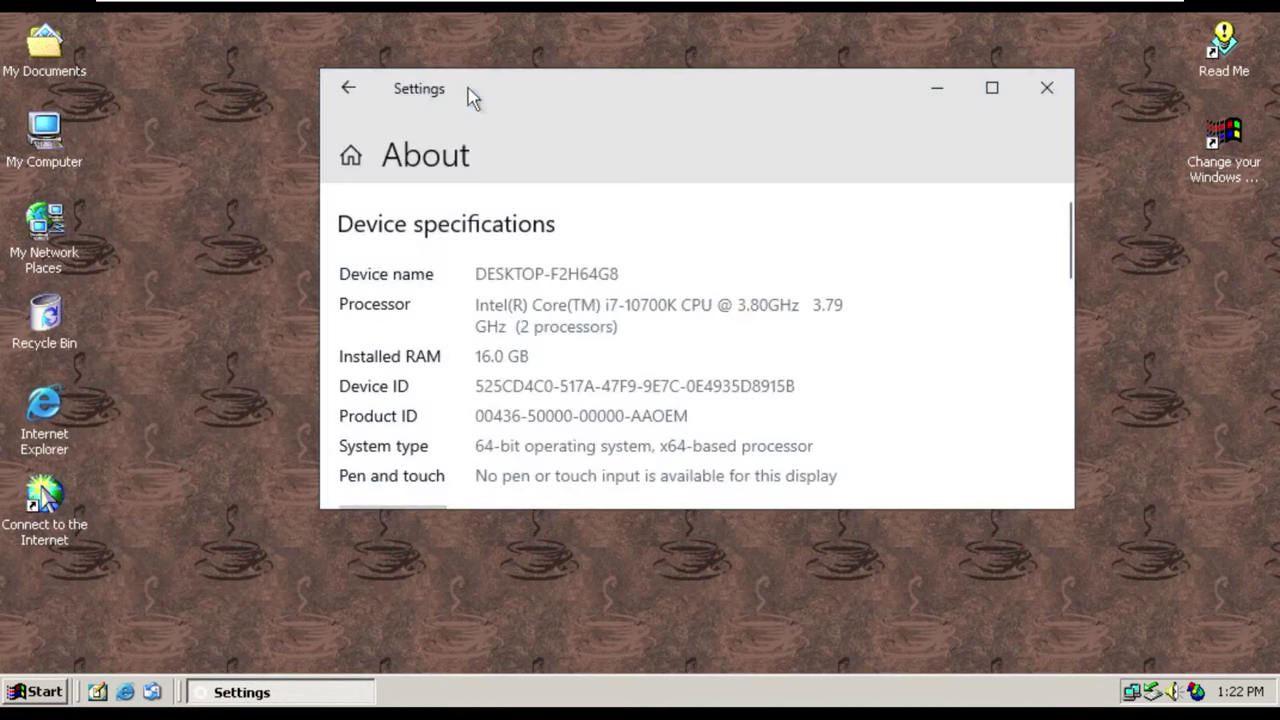
{"action": "left_click", "coordinate": [350, 154]}
{"action": "scroll", "coordinate": [509, 343], "scroll_direction": "down", "scroll_amount": 6}
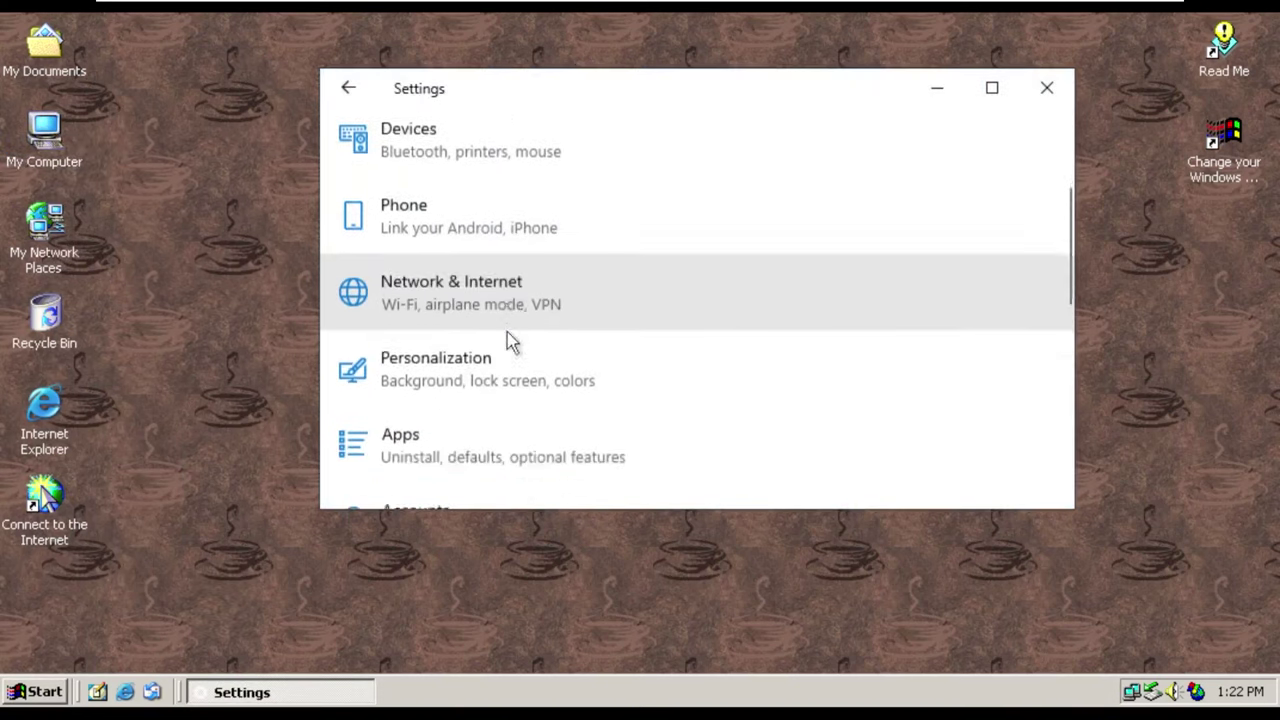
{"action": "scroll", "coordinate": [505, 352], "scroll_direction": "down", "scroll_amount": 3}
{"action": "left_click", "coordinate": [487, 377]}
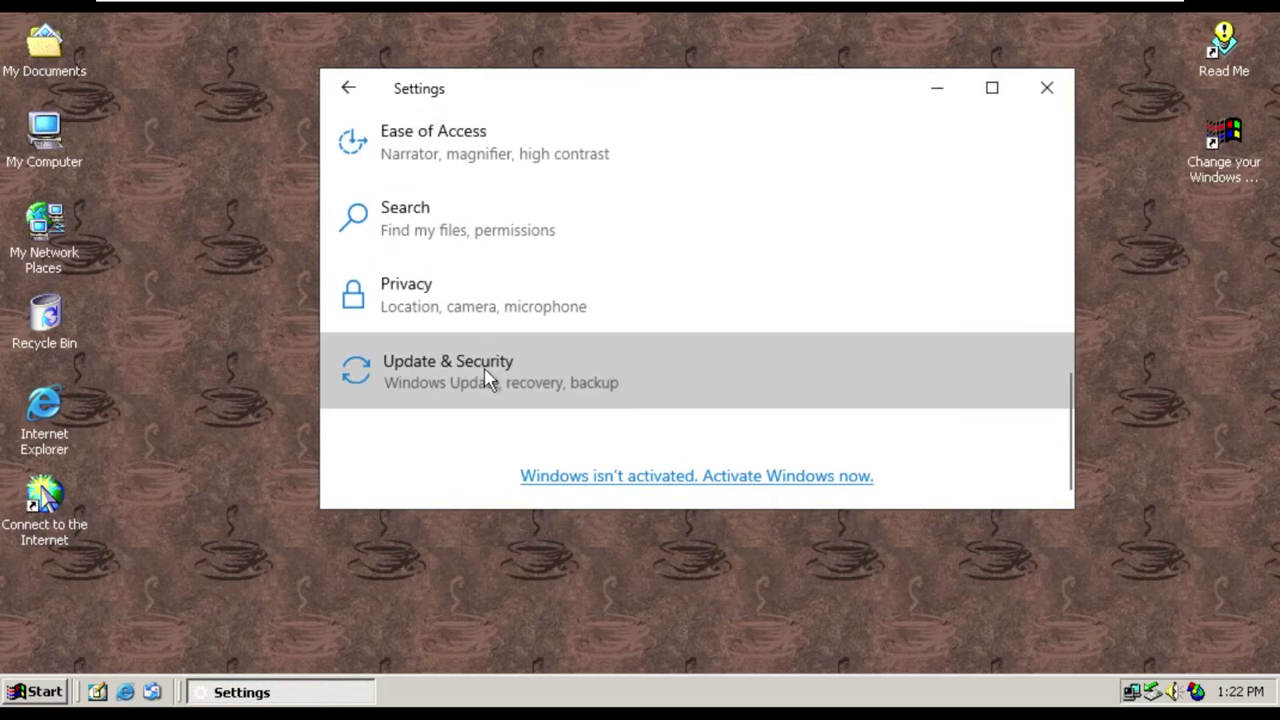
Step: Maximize Settings, check for updates until five start downloading, then launch Outlook Express
{"action": "left_click", "coordinate": [992, 88]}
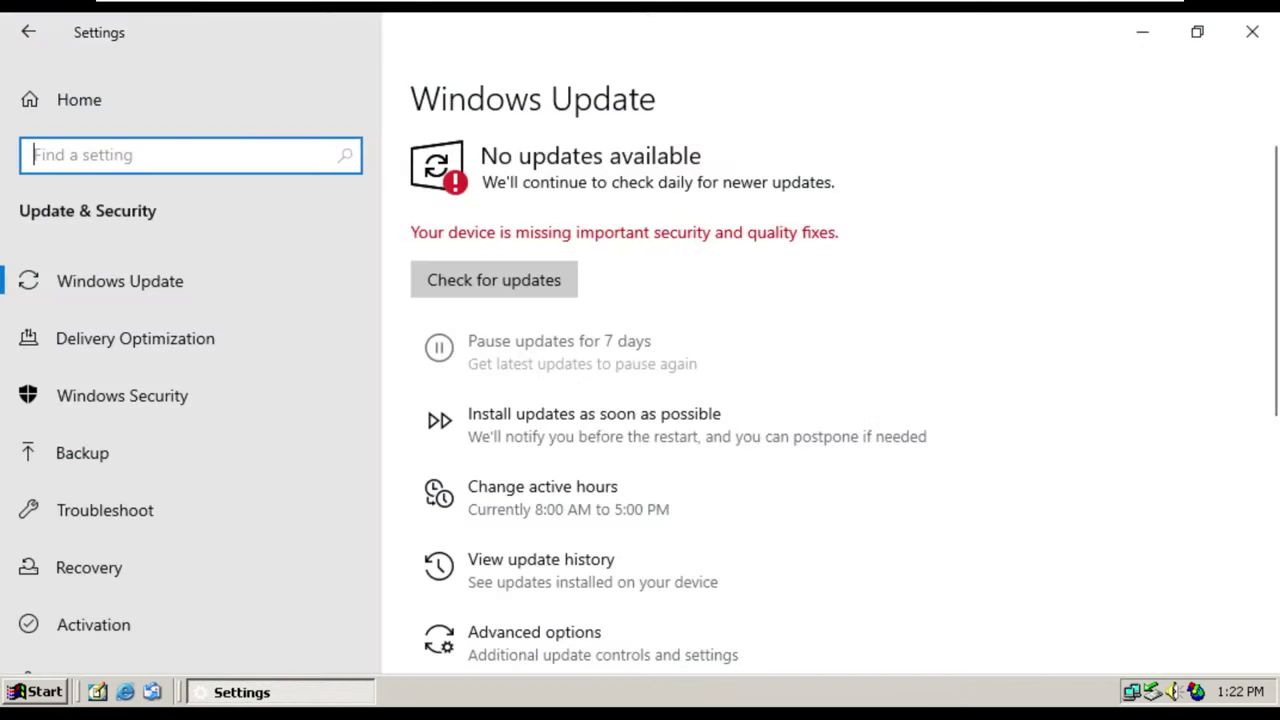
{"action": "left_click", "coordinate": [484, 280]}
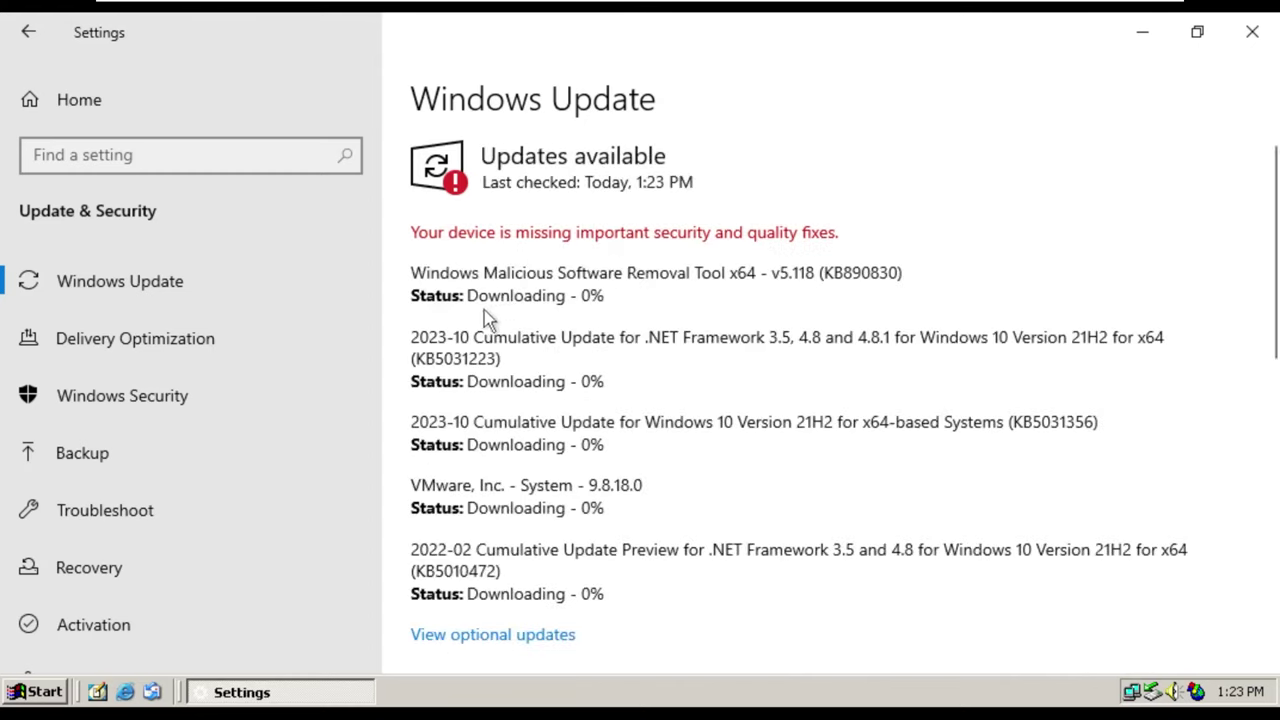
{"action": "left_click_drag", "start_coordinate": [718, 337], "coordinate": [502, 360]}
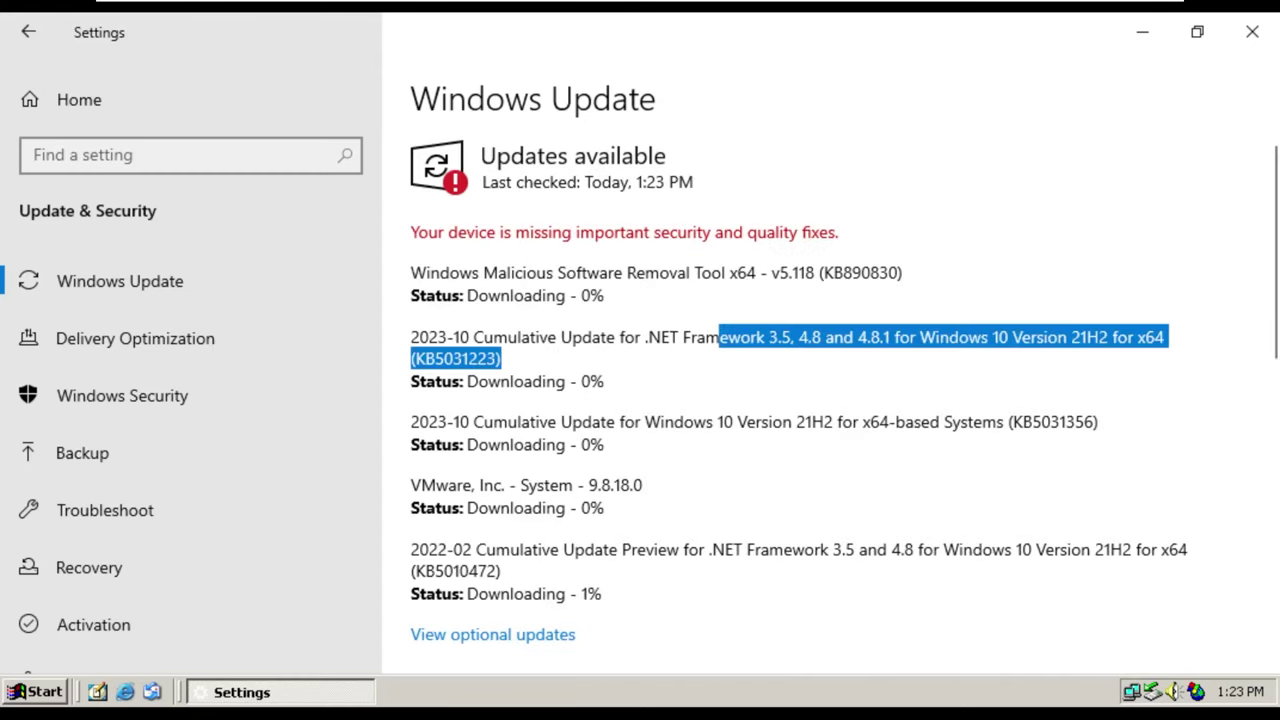
{"action": "left_click", "coordinate": [635, 160]}
{"action": "left_click", "coordinate": [1197, 32]}
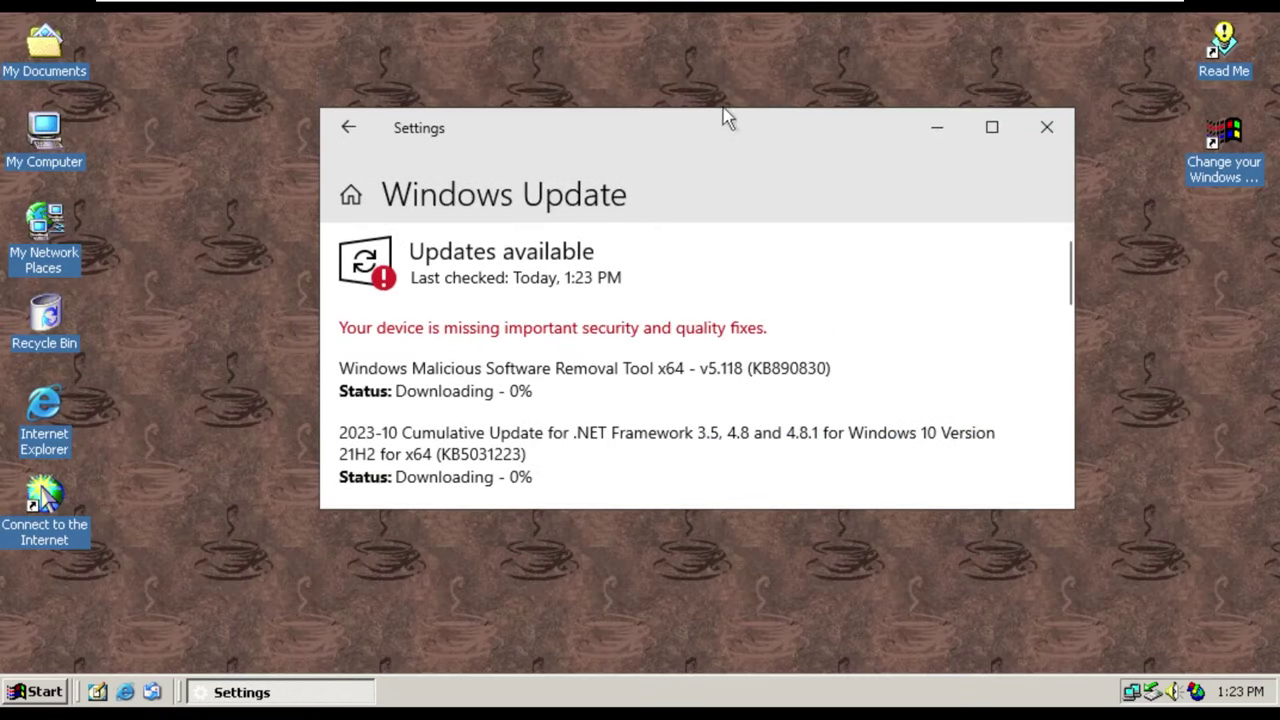
{"action": "left_click", "coordinate": [994, 128]}
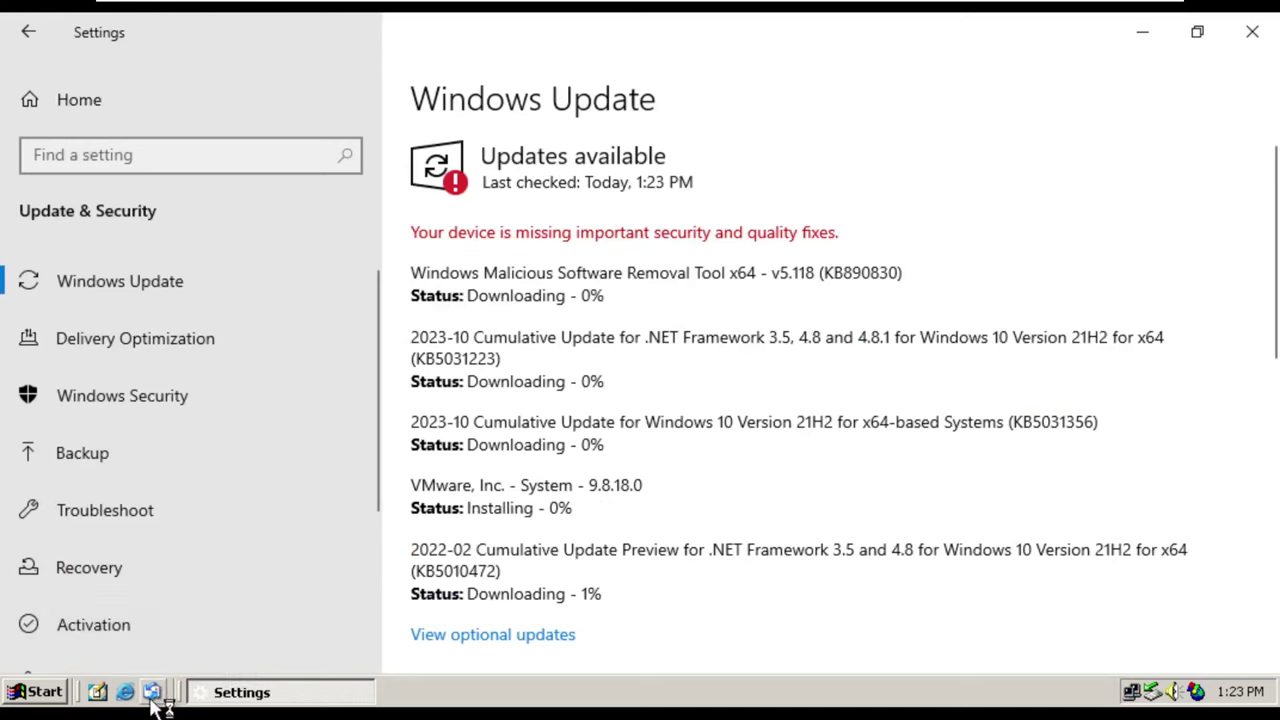
{"action": "left_click", "coordinate": [186, 682]}
Step: Close Settings and open the Outlook Express Inbox from the '1 unread Mail message' link
{"action": "left_click", "coordinate": [1252, 32]}
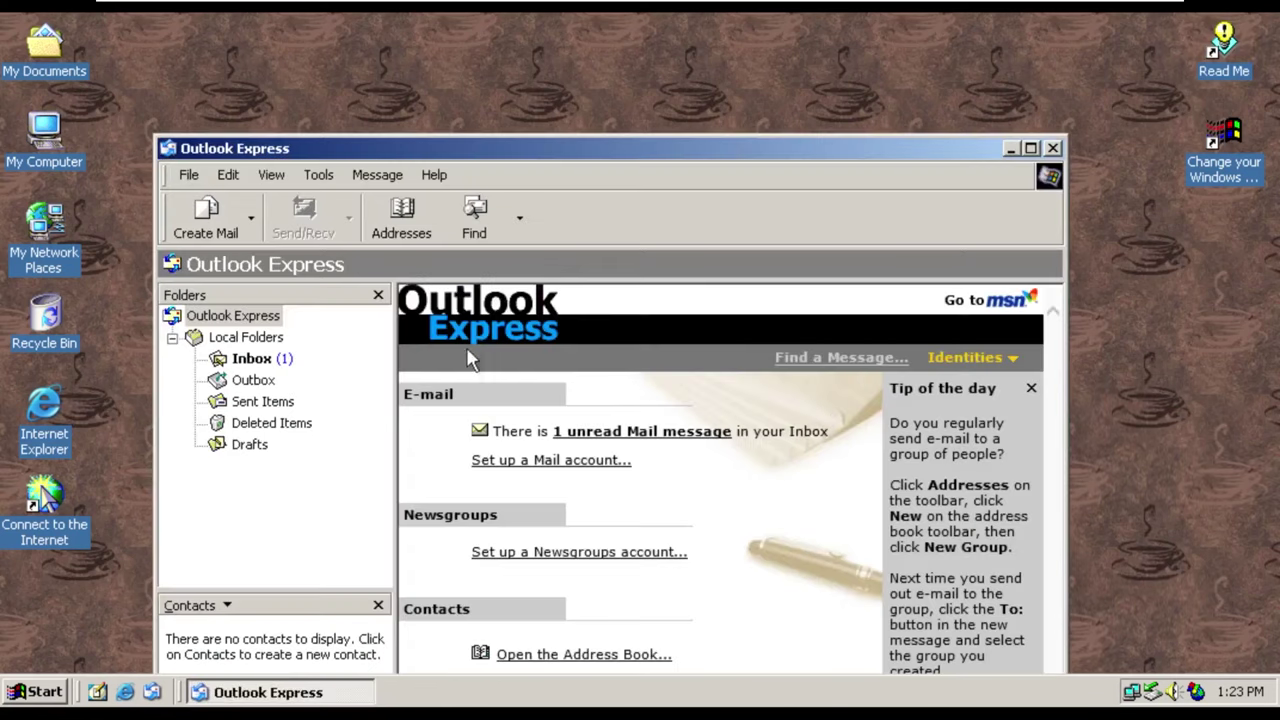
{"action": "left_click_drag", "start_coordinate": [523, 162], "coordinate": [525, 59]}
{"action": "left_click", "coordinate": [650, 327]}
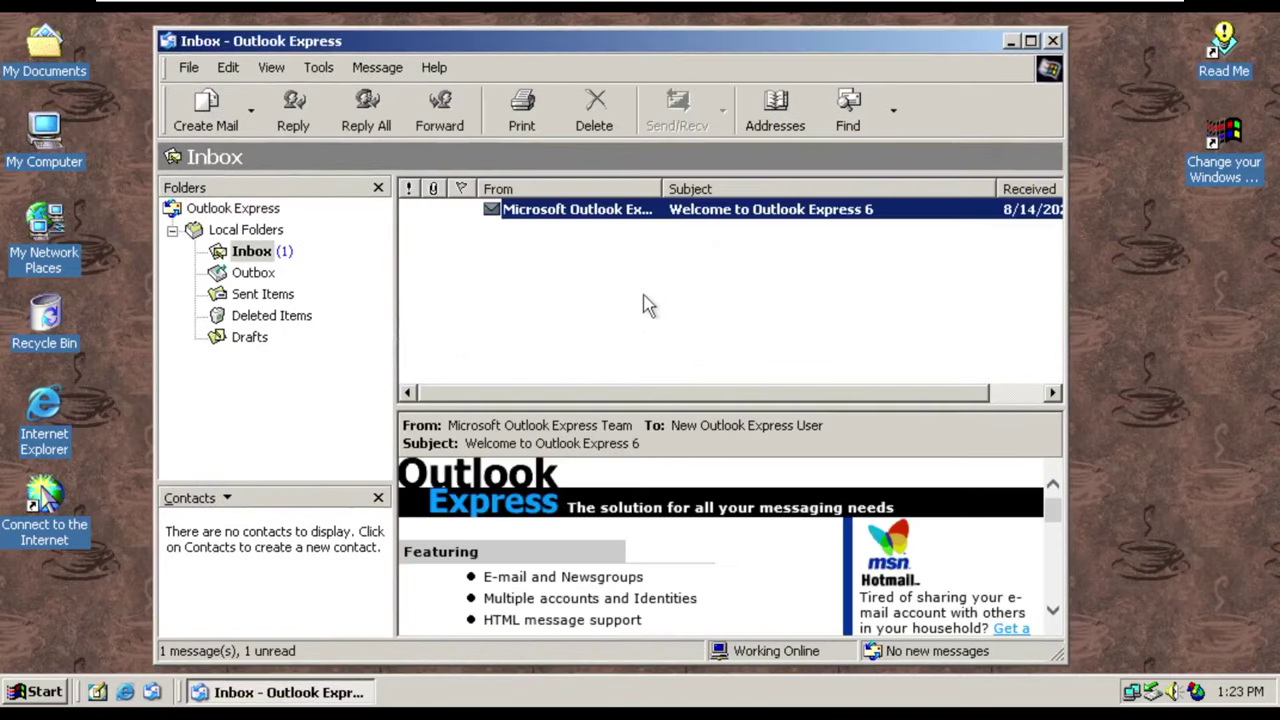
{"action": "scroll", "coordinate": [615, 625], "scroll_direction": "down", "scroll_amount": 2}
{"action": "scroll", "coordinate": [615, 625], "scroll_direction": "down", "scroll_amount": 6}
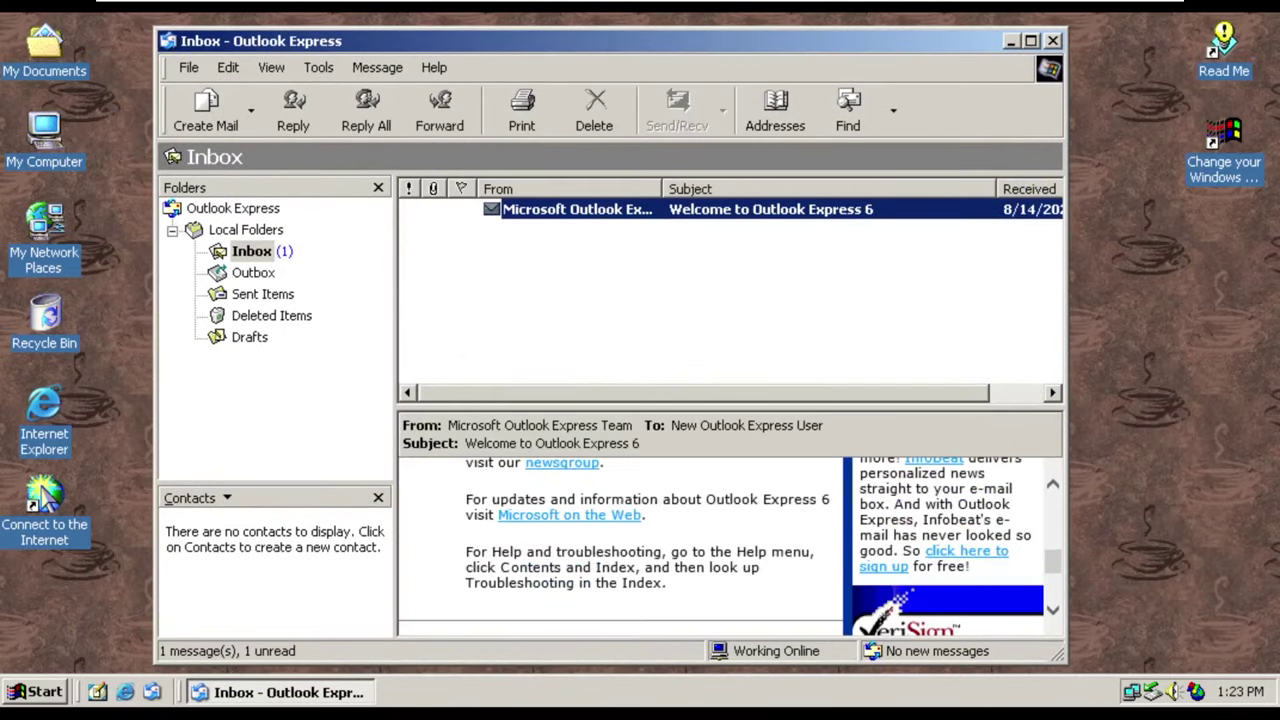
{"action": "scroll", "coordinate": [614, 623], "scroll_direction": "up", "scroll_amount": 8}
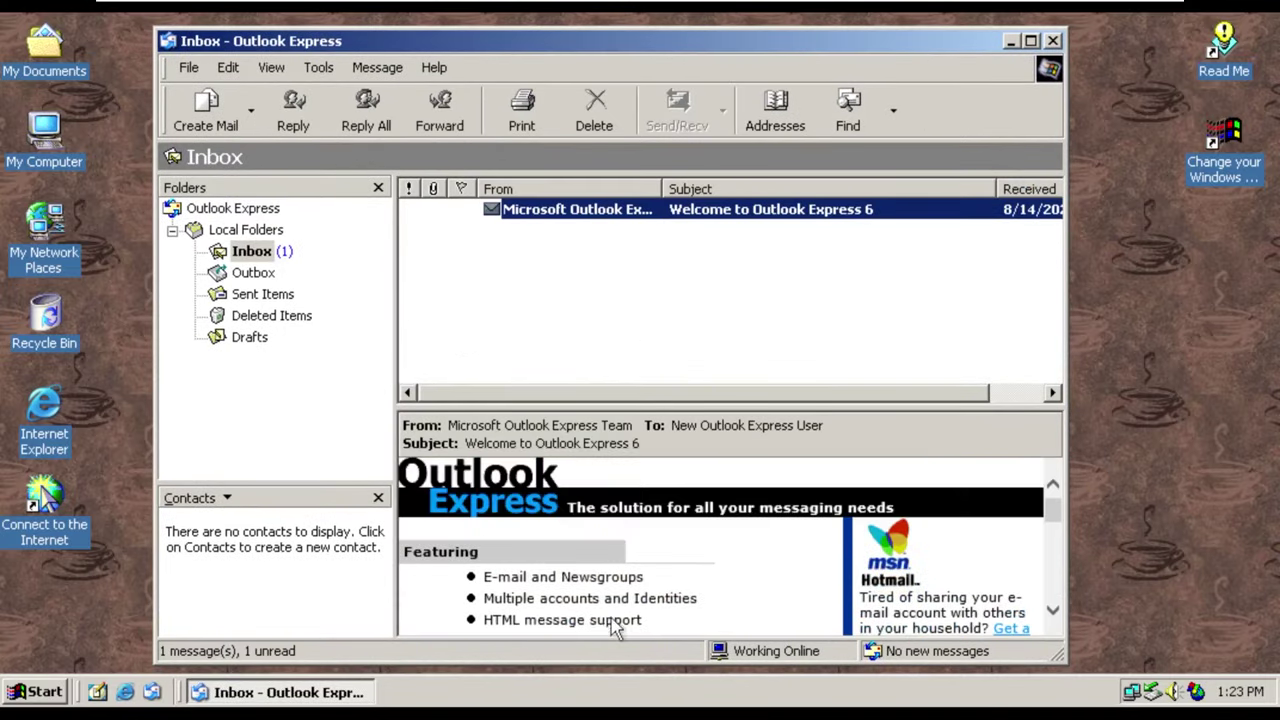